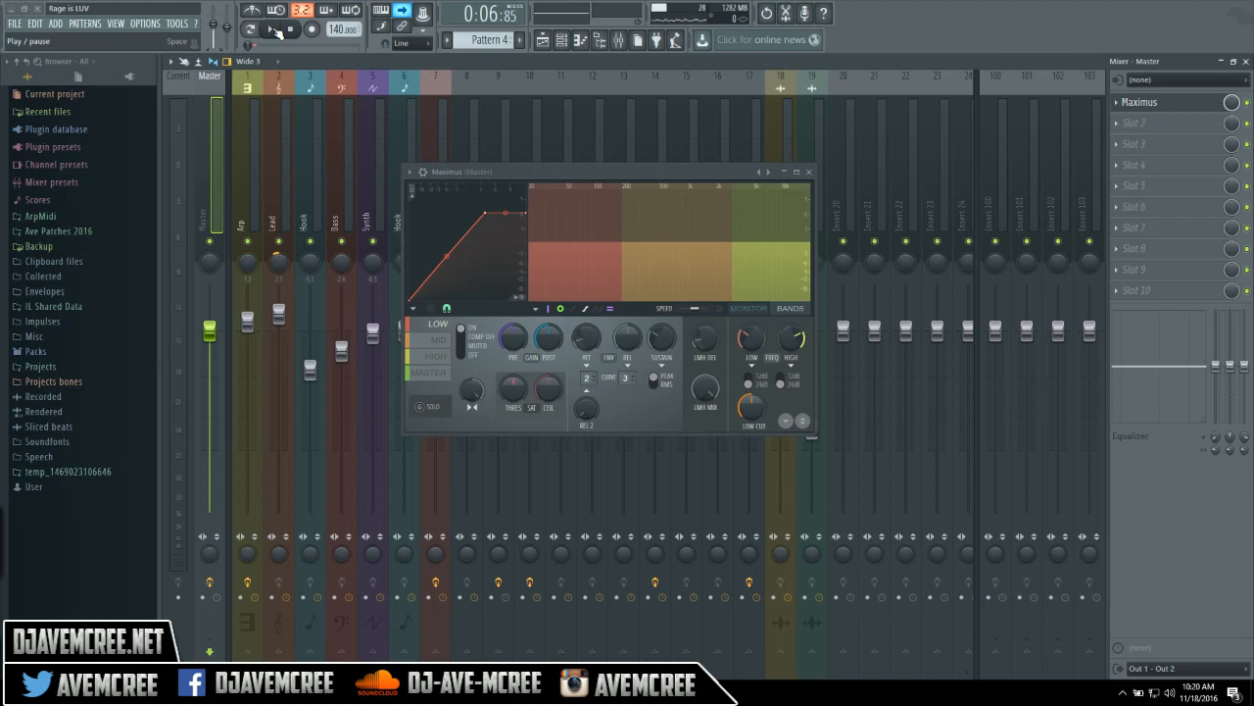
Step: Play a passage of the song, stop playback and shift the Maximus window slightly up and left
click(273, 29)
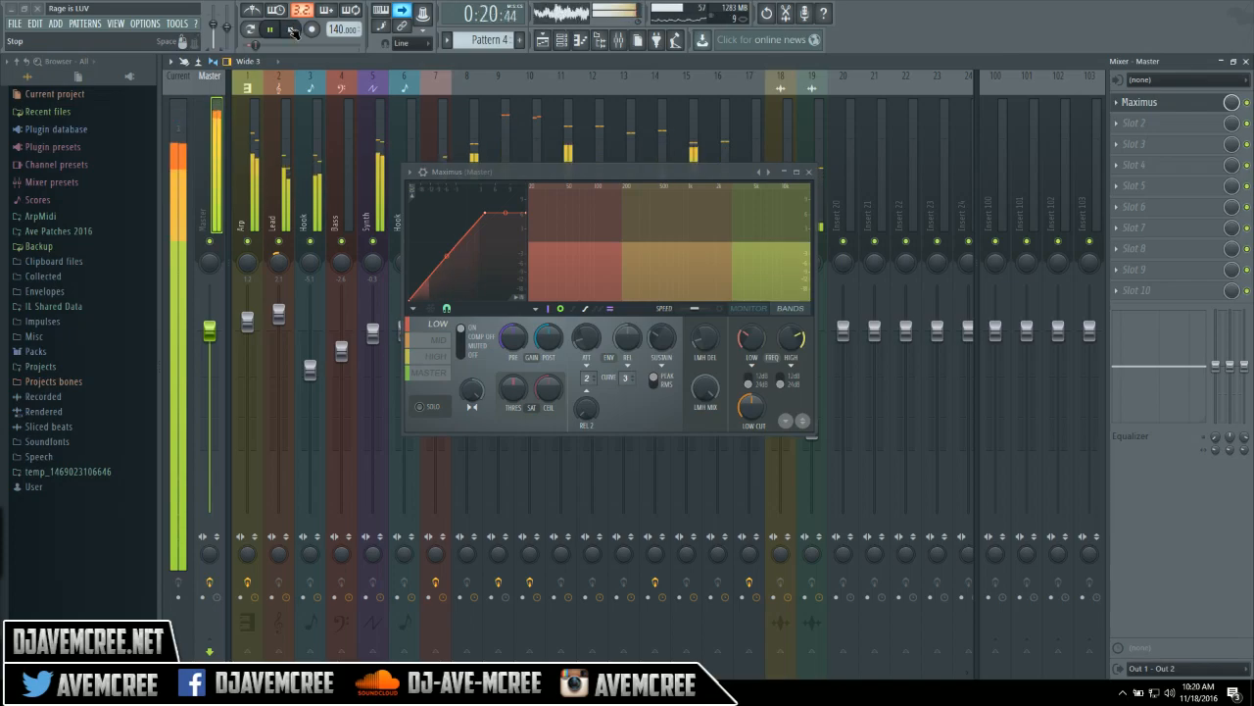
click(292, 31)
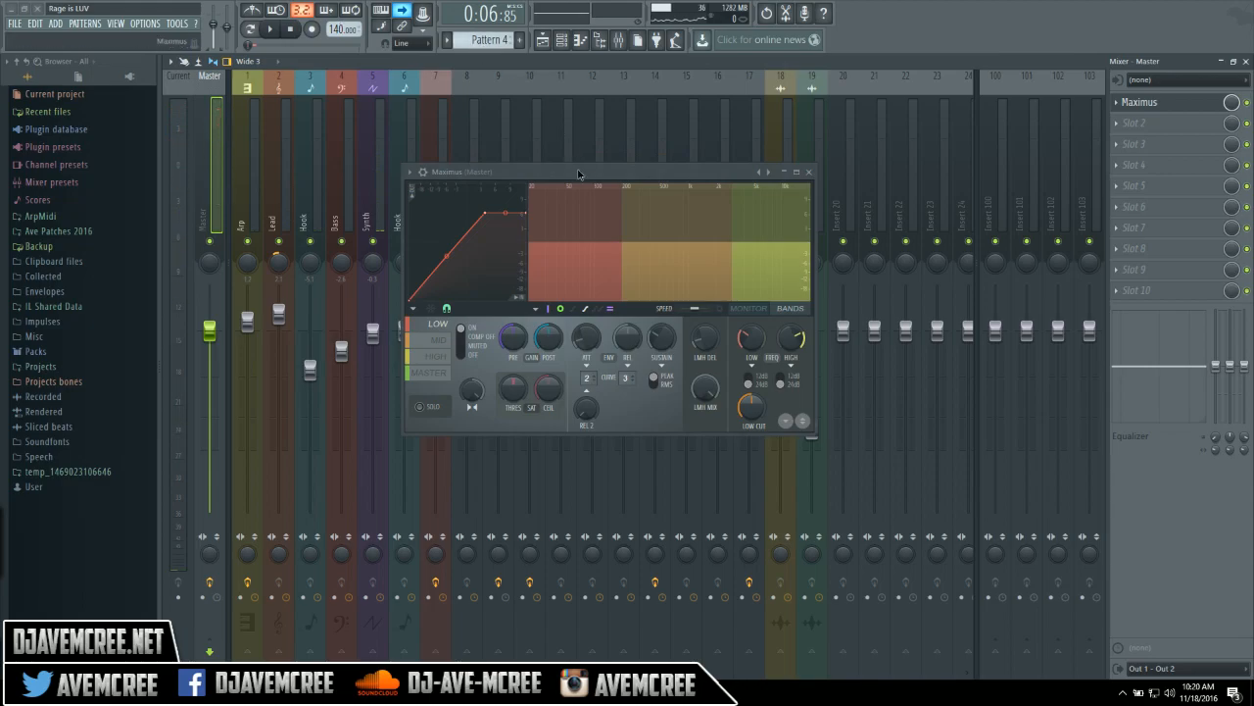
drag(577, 168, 559, 152)
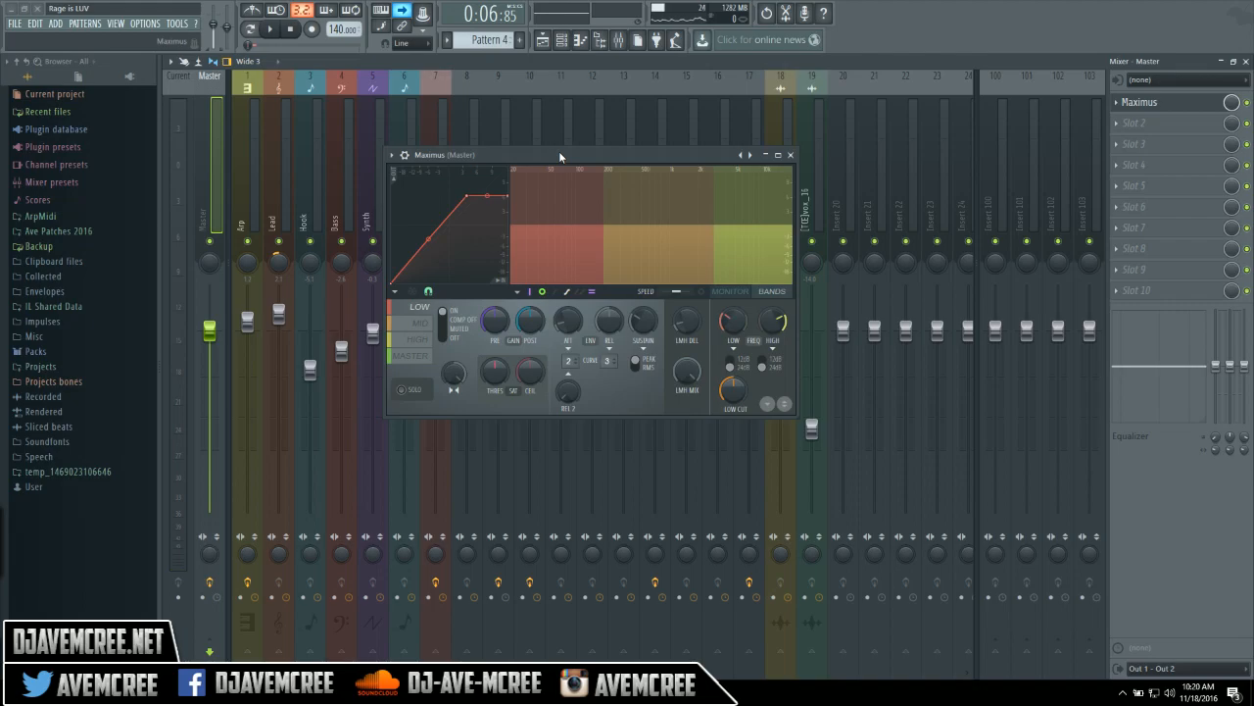
Step: Adjust the low and mid band levels in Maximus's bands view and slightly lower the master track's low-shelf EQ level
click(737, 294)
click(768, 292)
drag(581, 231, 648, 227)
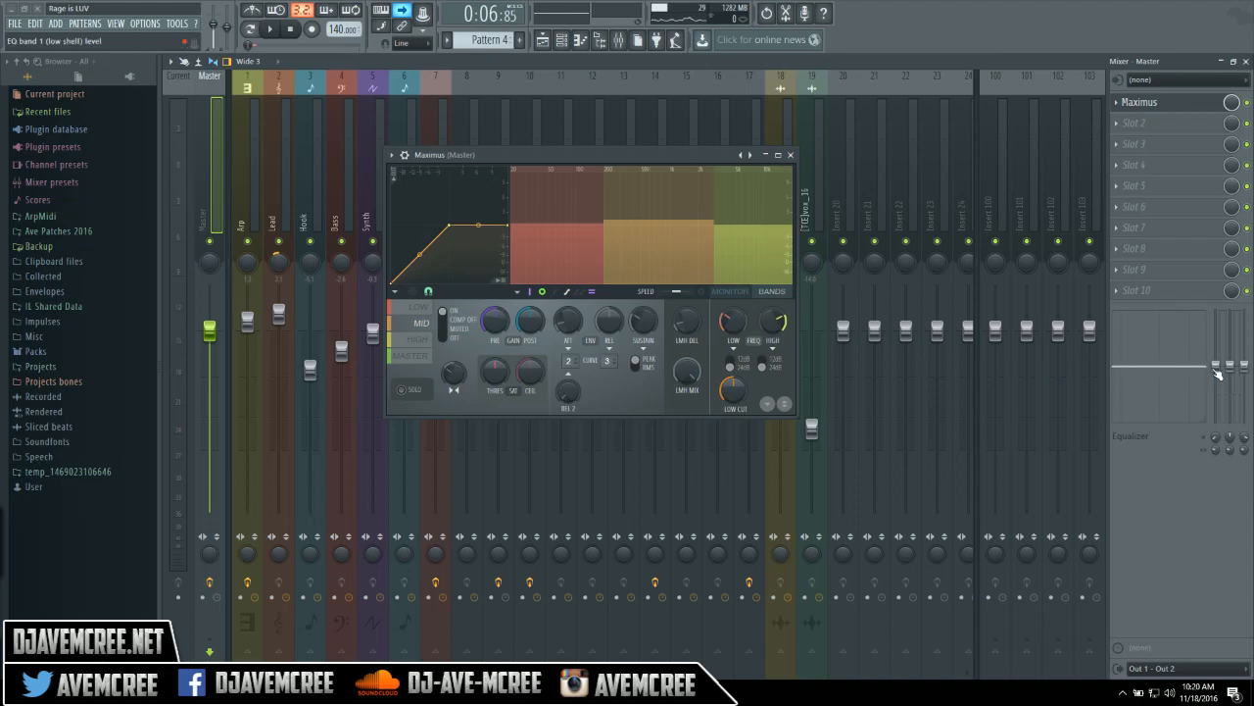
mouse_move(1217, 371)
mouse_down()
mouse_move(1216, 340)
mouse_move(1217, 365)
mouse_up()
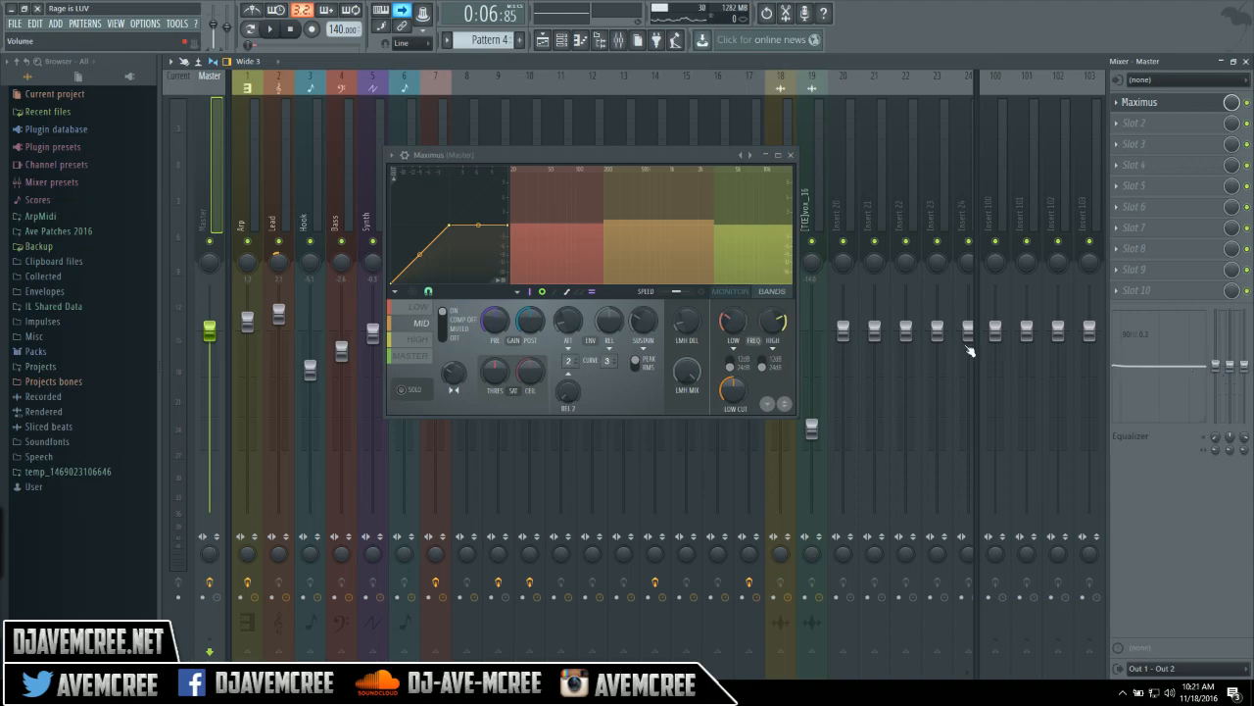
drag(687, 225, 687, 230)
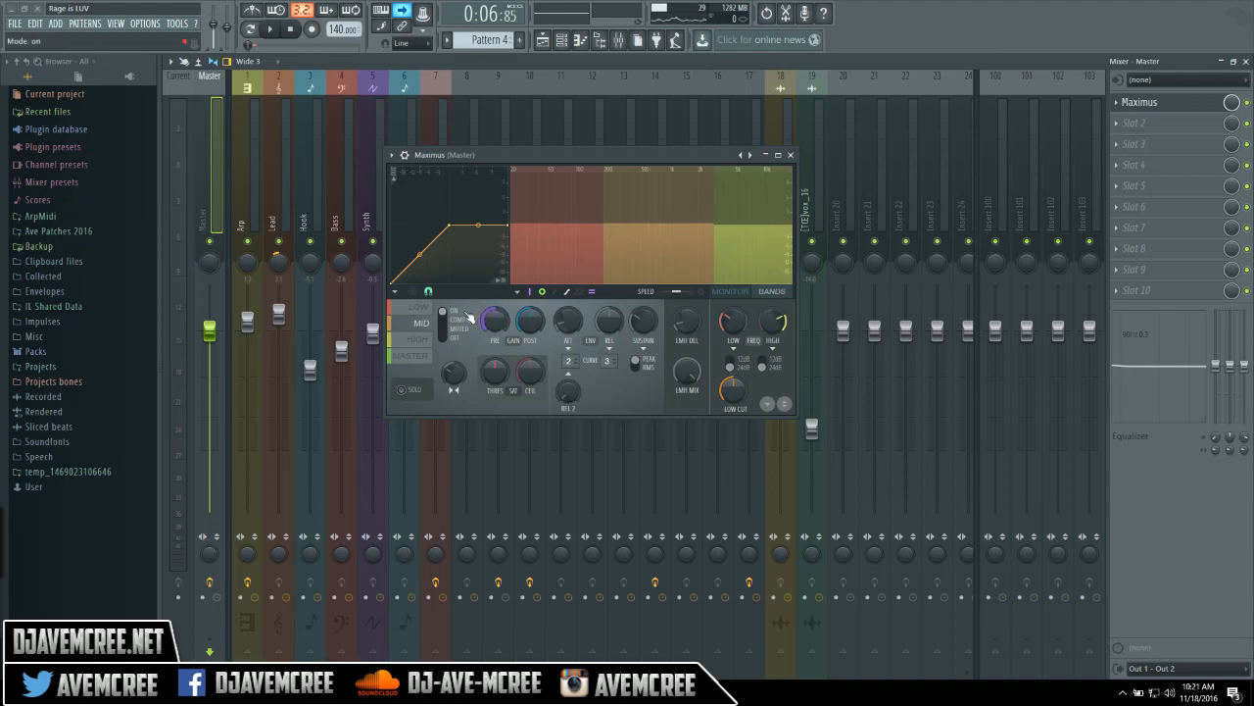
Step: Try out the stereo separation control on the master band in Maximus
click(427, 358)
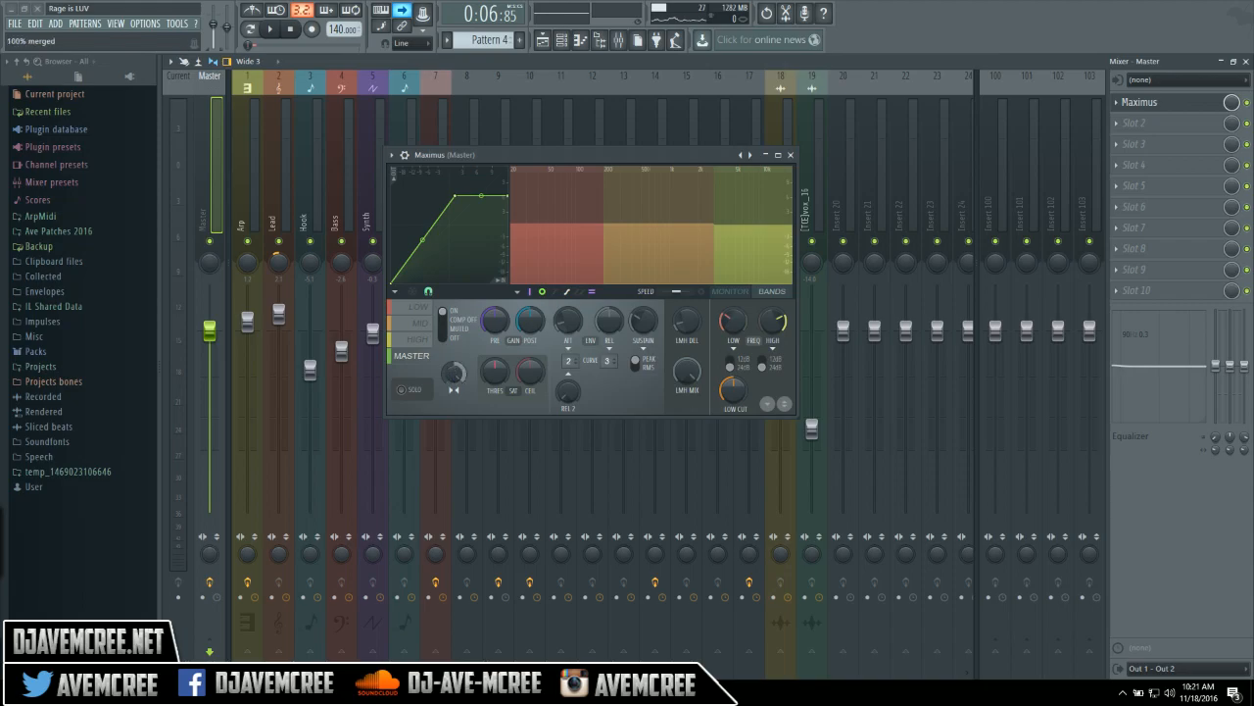
right_click(453, 376)
click(458, 381)
mouse_move(456, 381)
mouse_down()
mouse_move(456, 313)
mouse_move(456, 384)
mouse_up()
Step: Compare the low and high bands in Maximus, return to the low band, and enlarge and reposition the plugin window
click(421, 309)
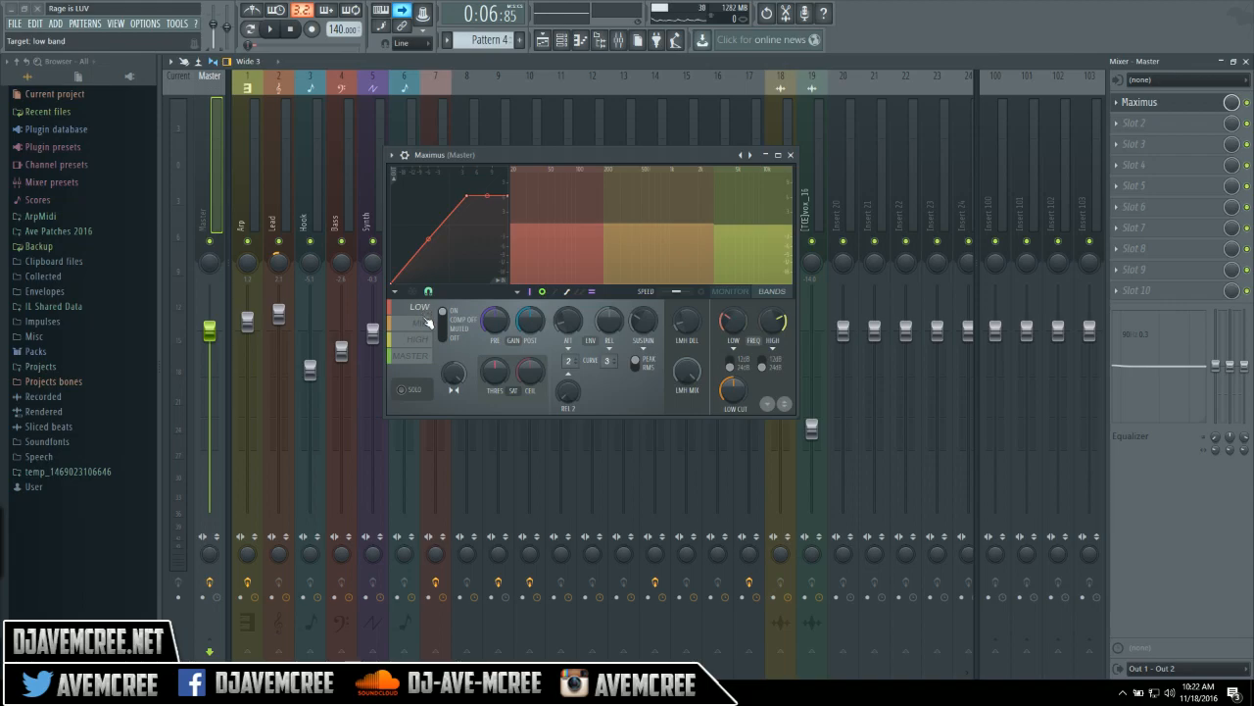
click(429, 339)
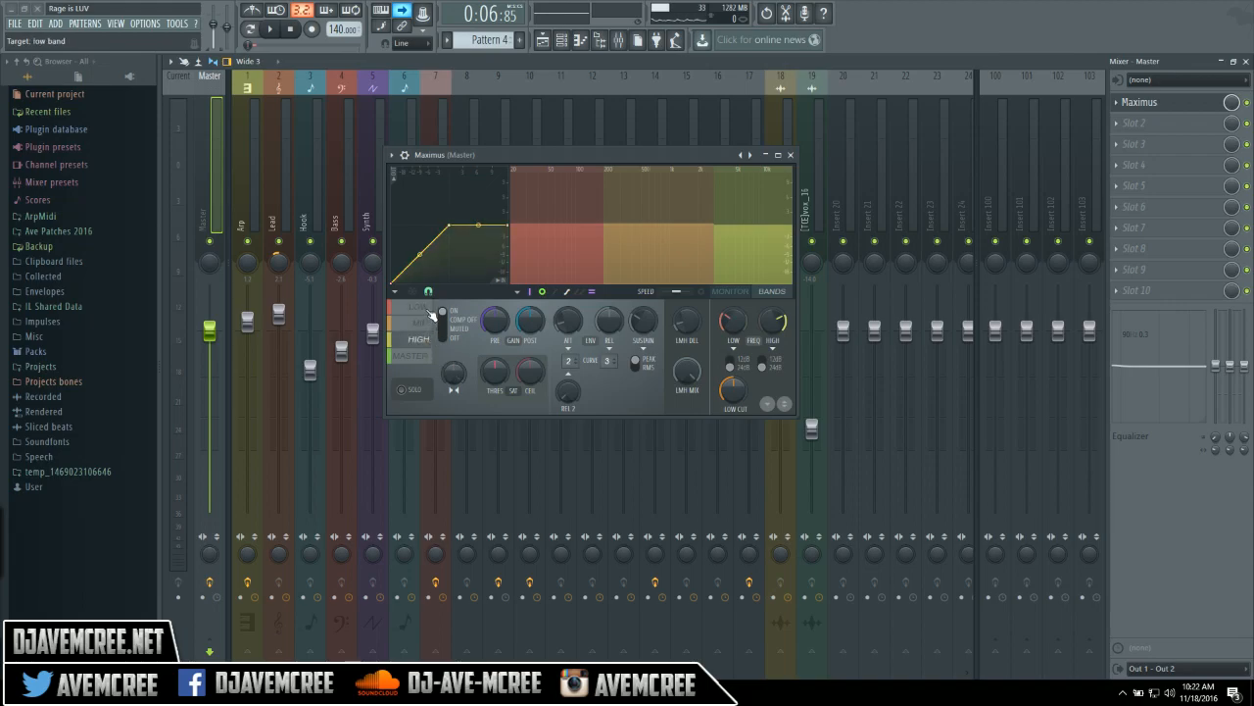
click(430, 310)
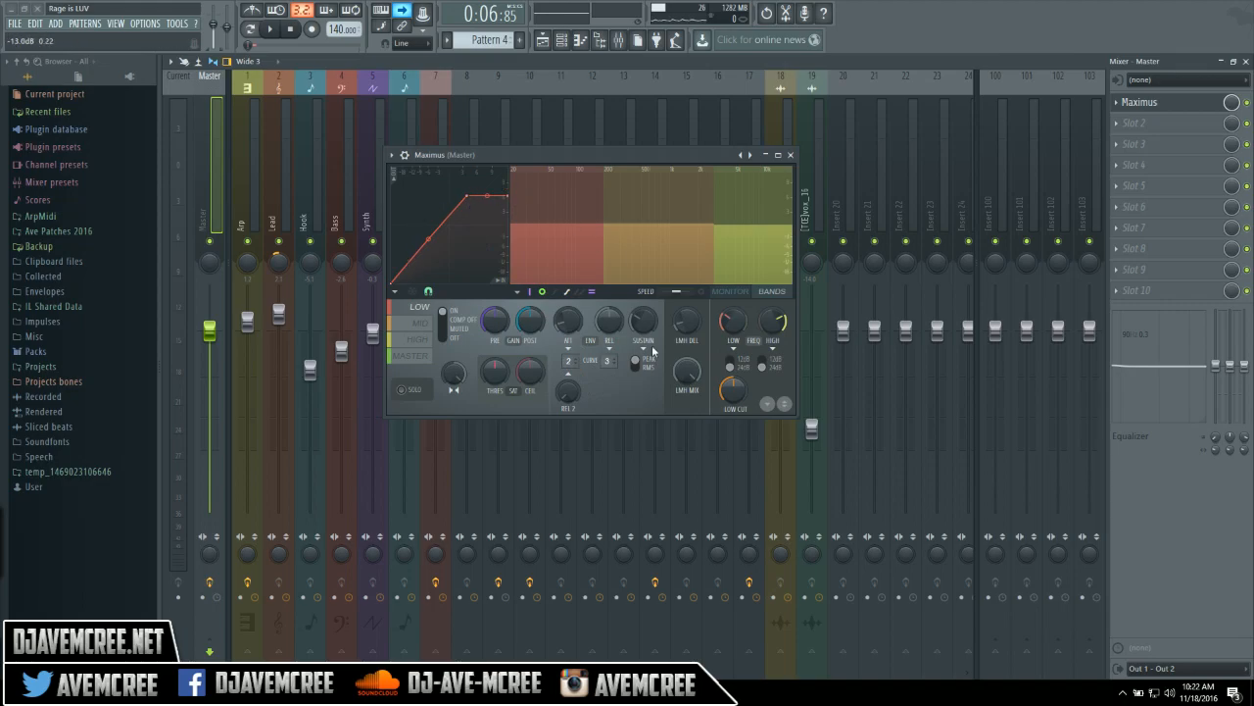
drag(797, 414, 1093, 610)
drag(740, 157, 645, 84)
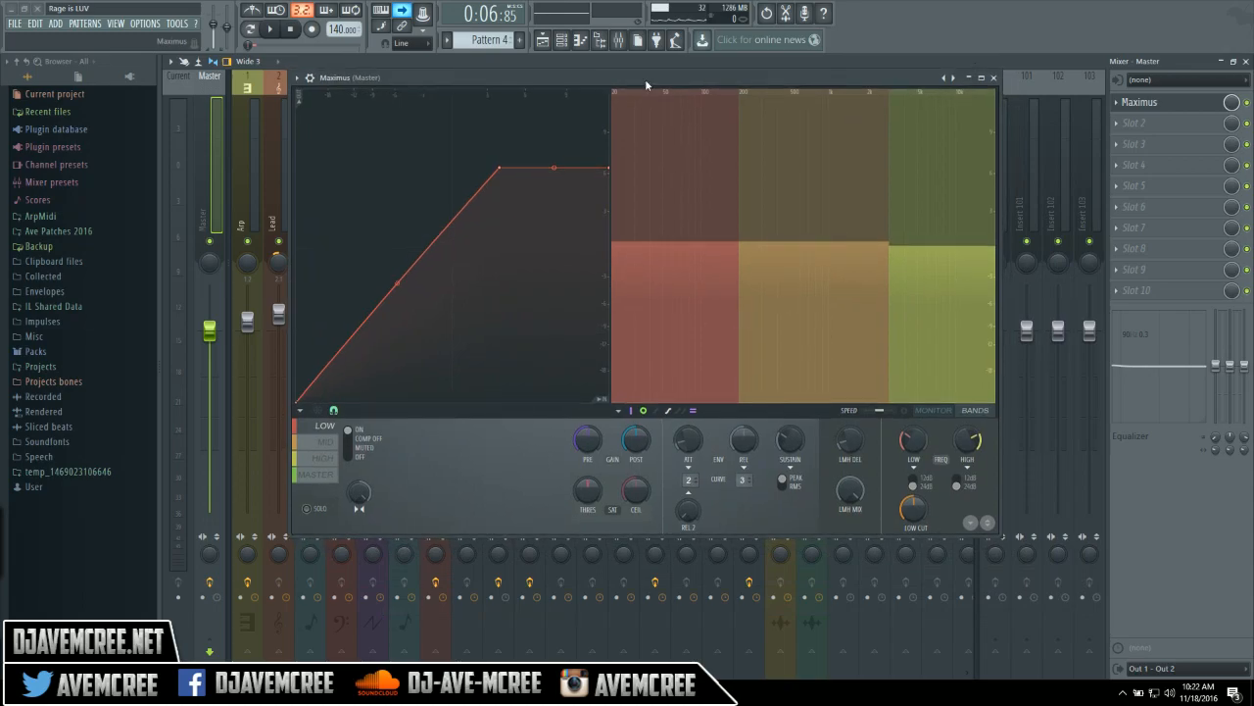
Step: Play the song with solo mode enabled in Maximus and listen to the low, mid and high bands in turn
click(274, 31)
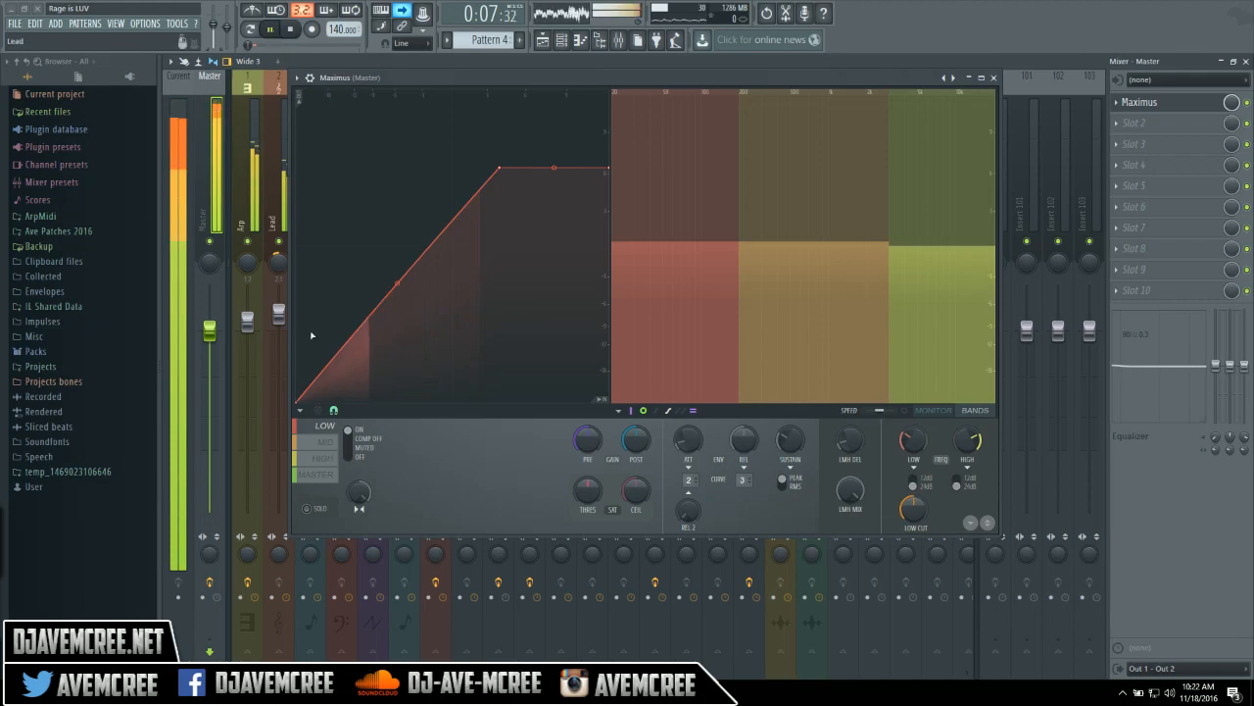
click(315, 508)
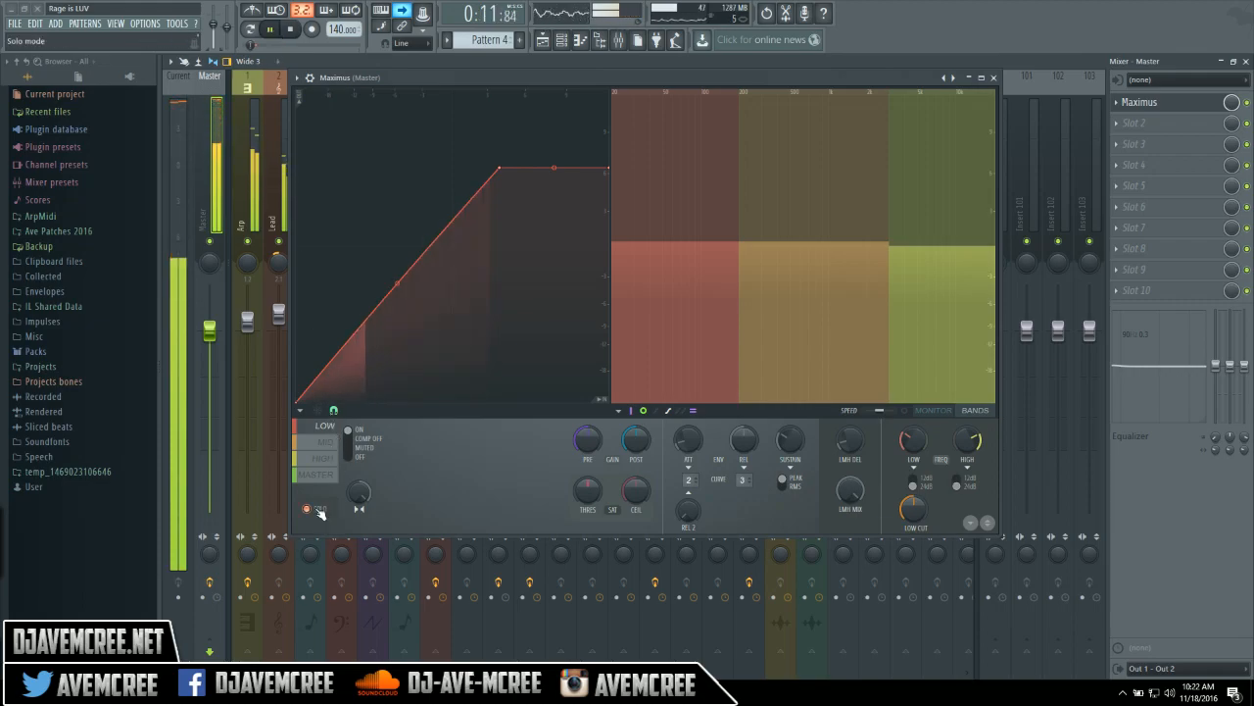
click(326, 444)
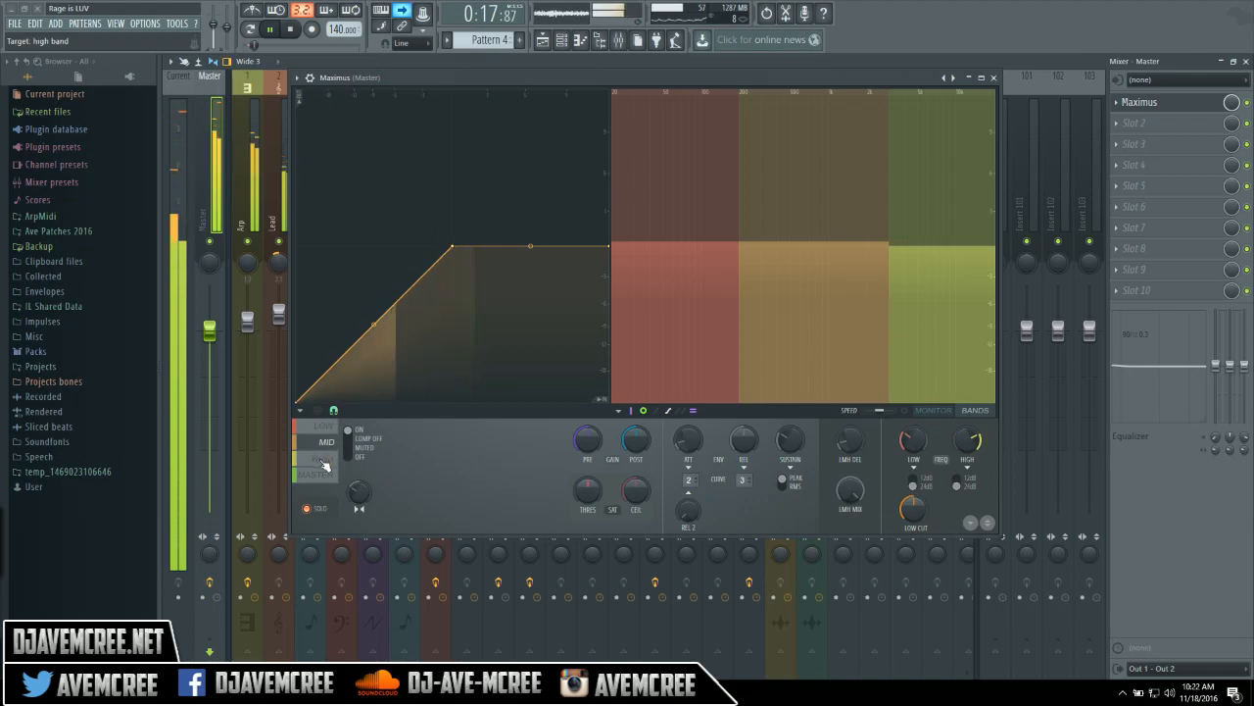
click(324, 459)
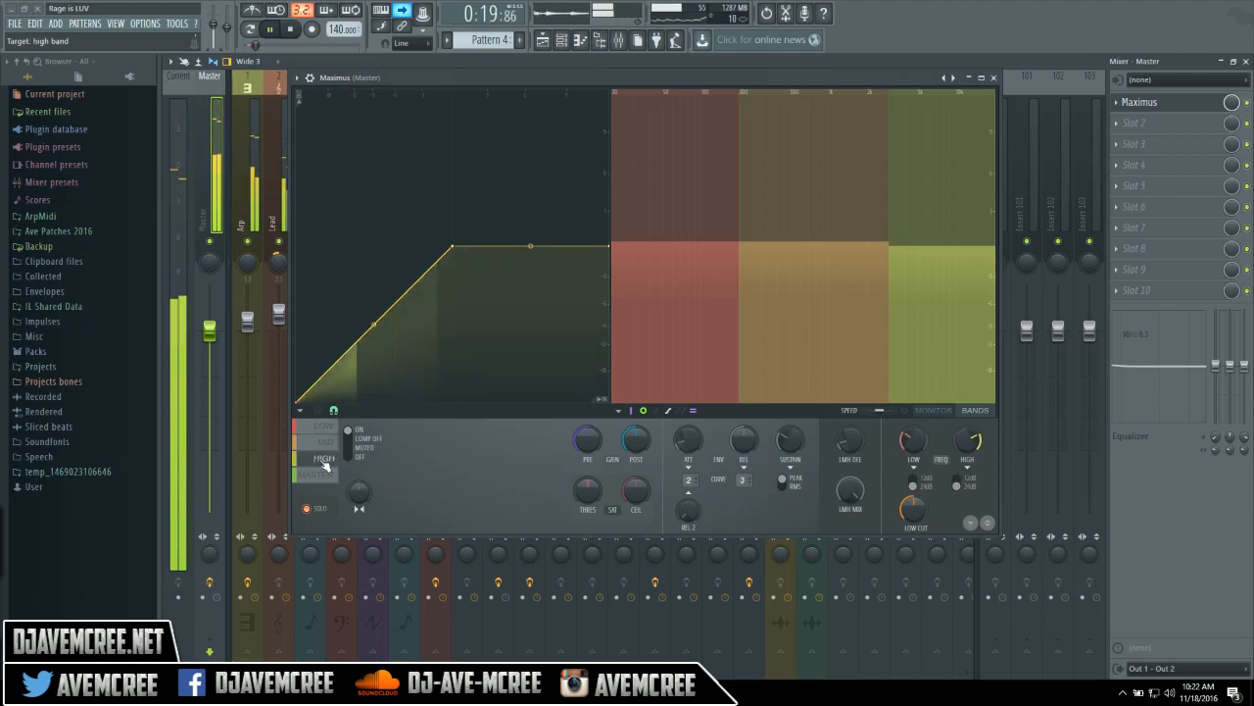
Step: Monitor the low band's waveform in Maximus with a widened plugin window and adjust the monitor scrolling speed
click(941, 414)
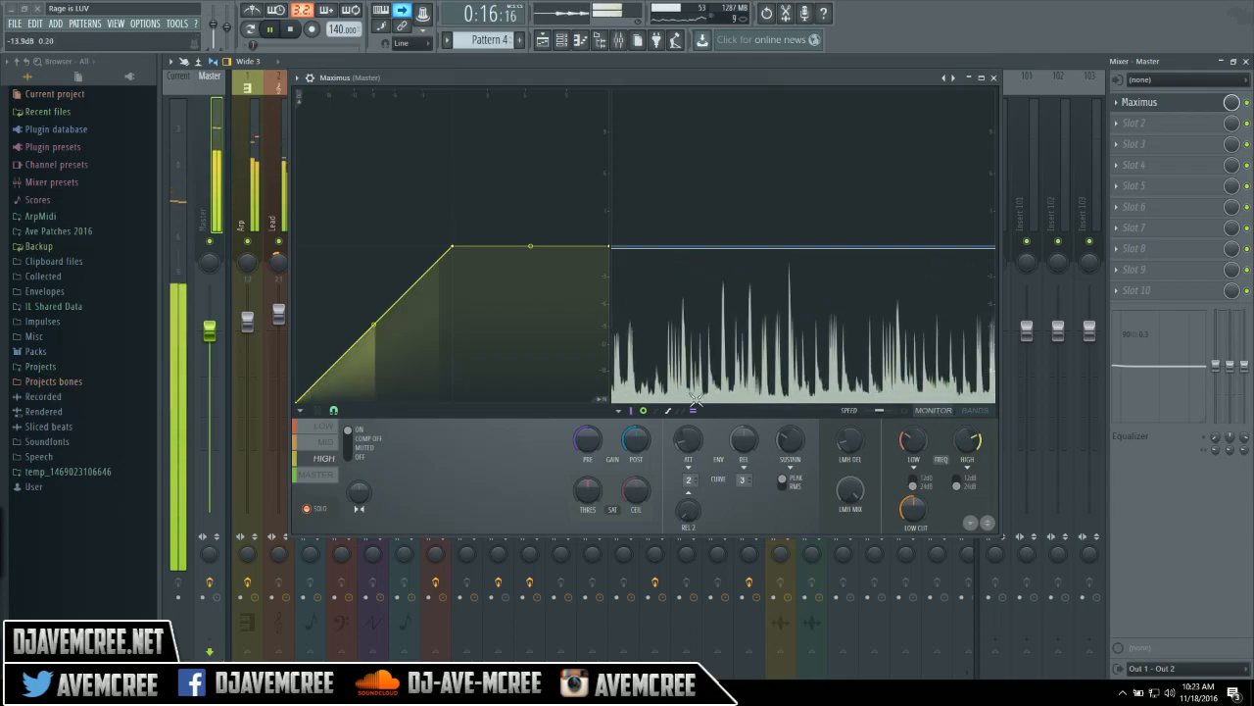
click(328, 433)
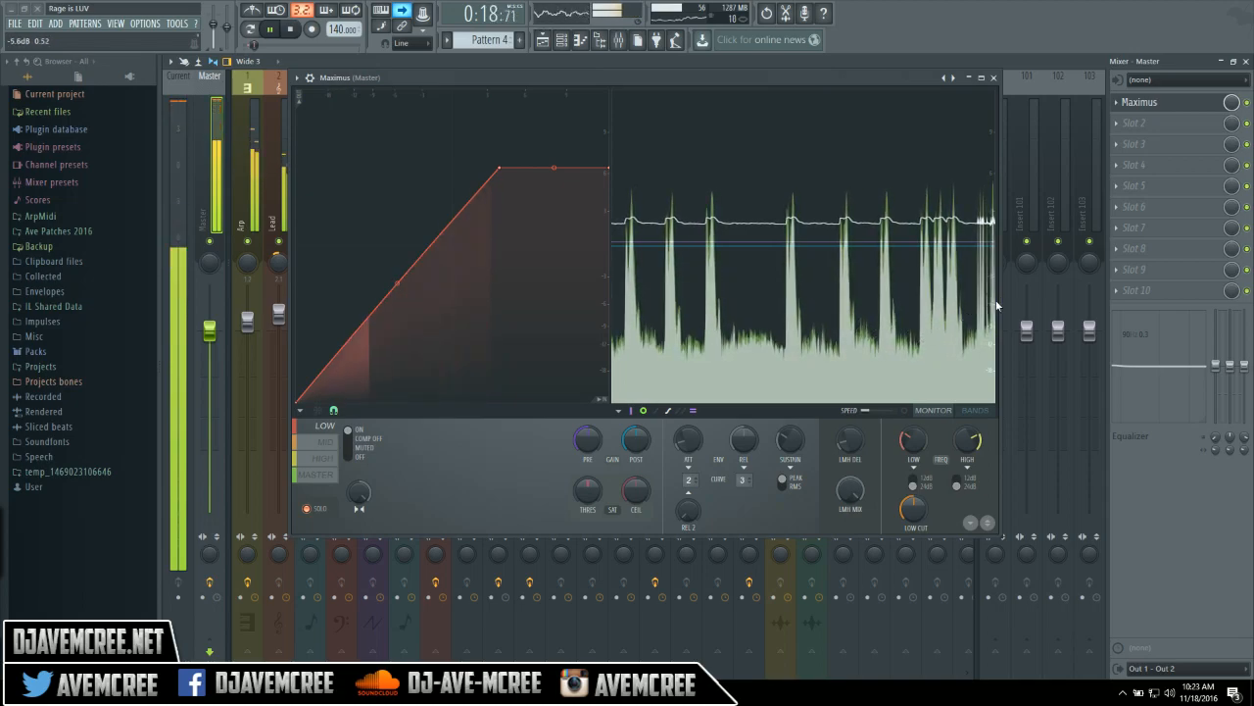
drag(995, 300, 1077, 300)
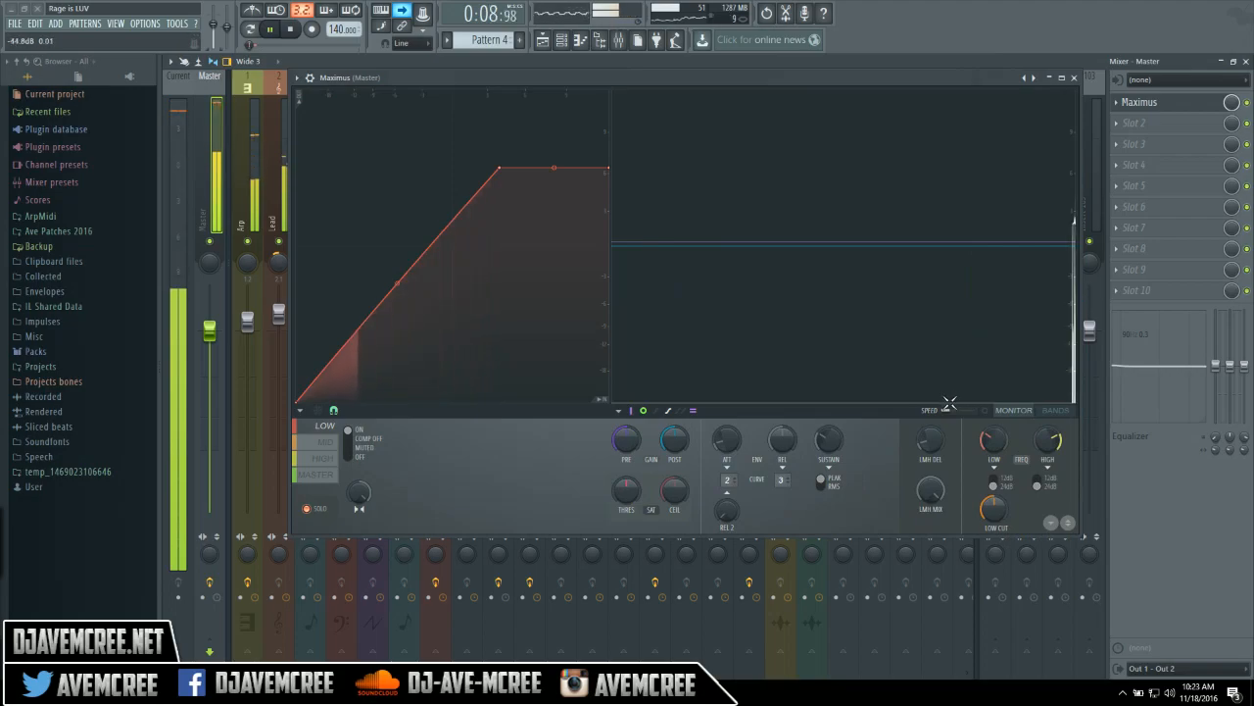
drag(948, 409, 966, 410)
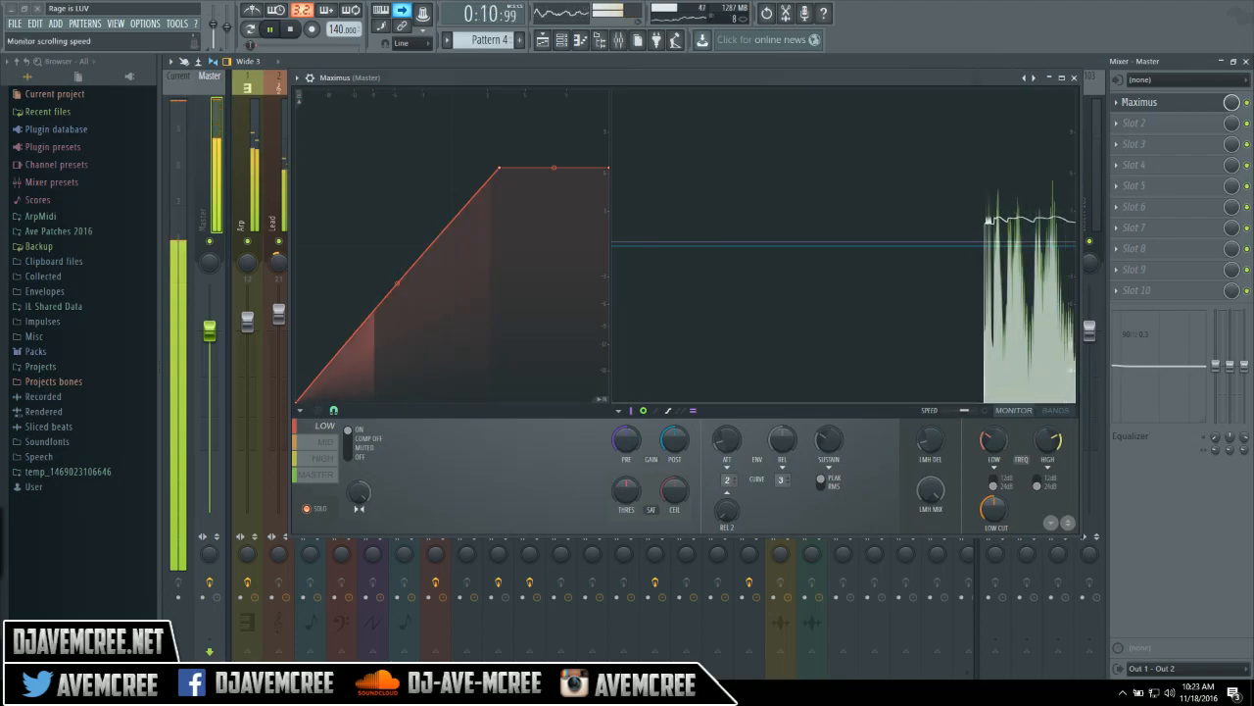
drag(965, 415, 947, 414)
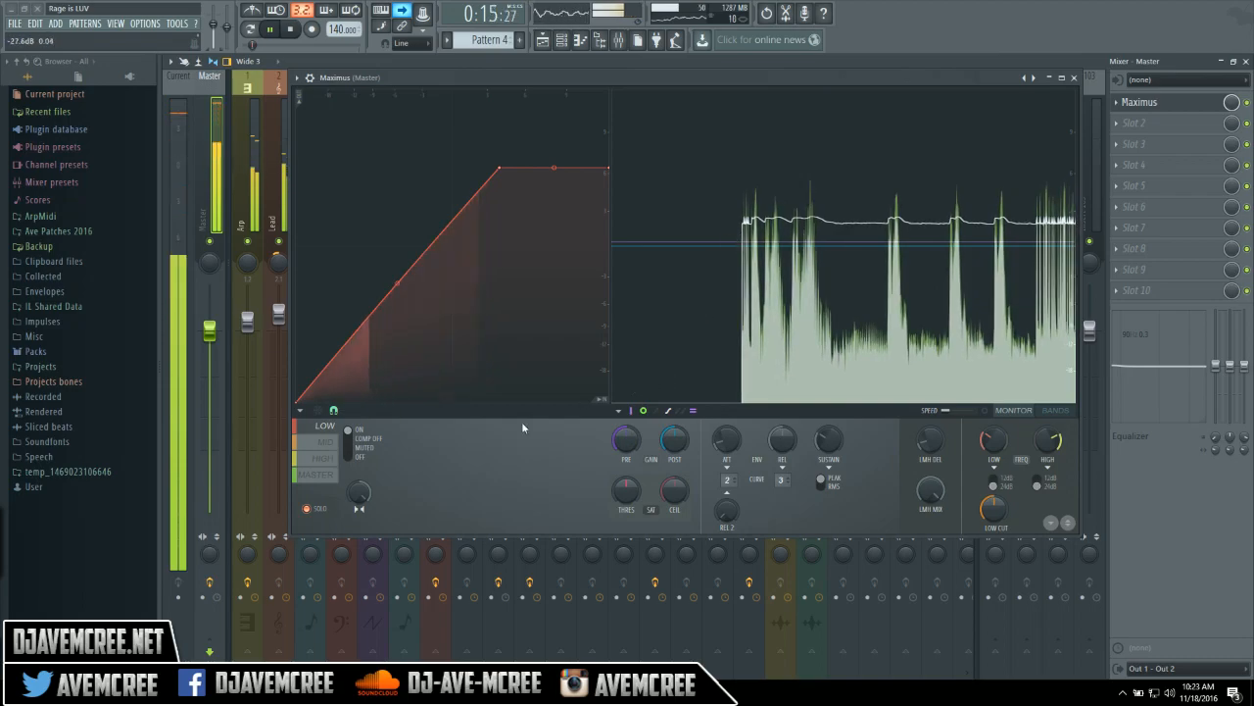
Step: Return to the bands view and even out the mid and high band levels with the low band's level
click(1069, 413)
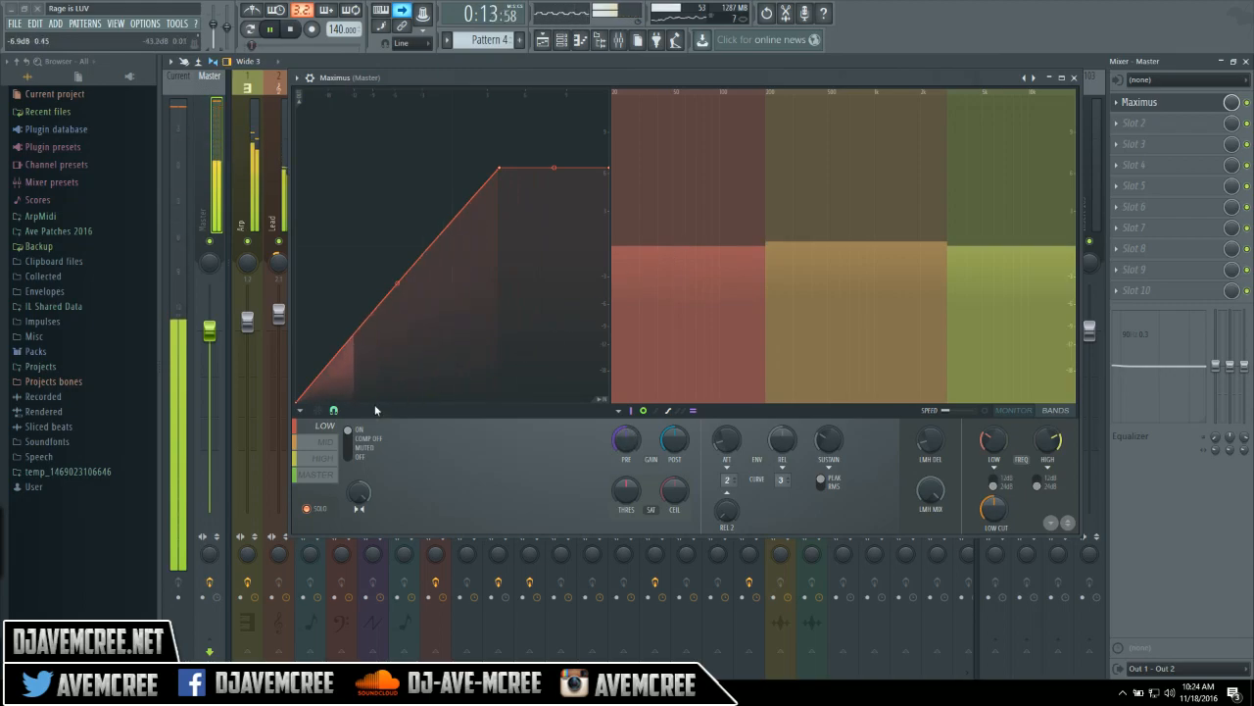
click(784, 237)
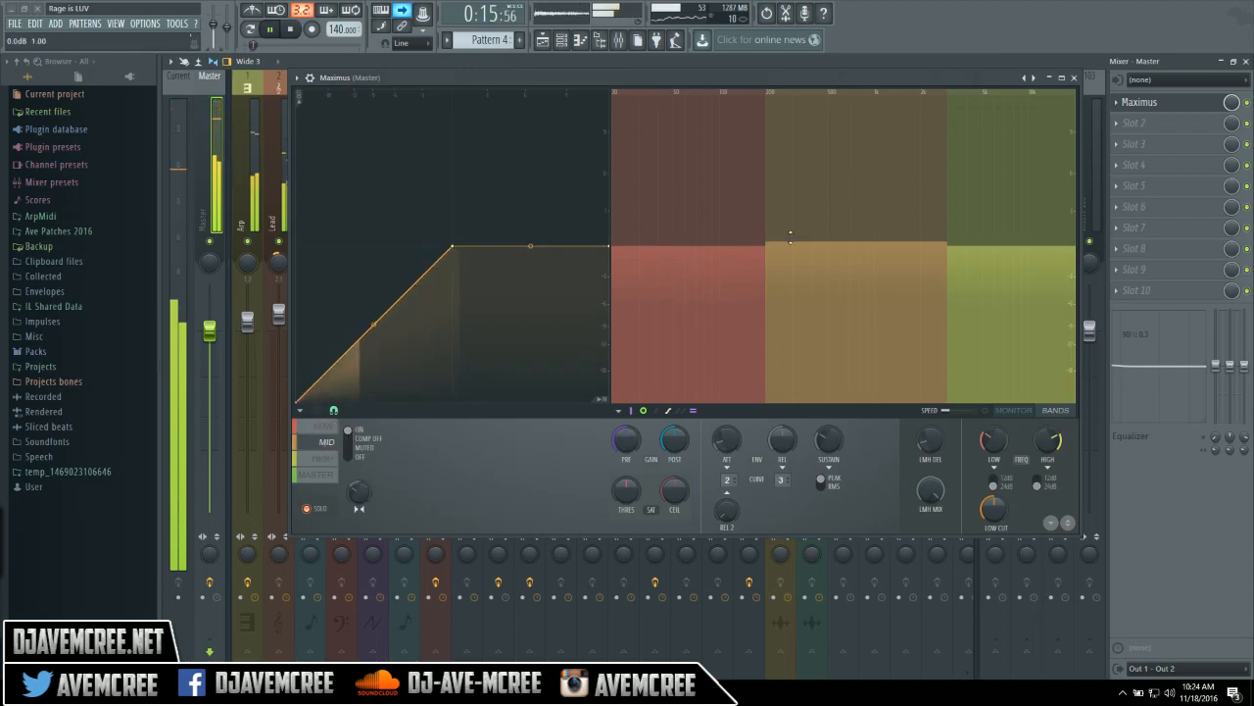
mouse_move(807, 247)
mouse_down()
mouse_move(807, 139)
mouse_move(807, 227)
mouse_up()
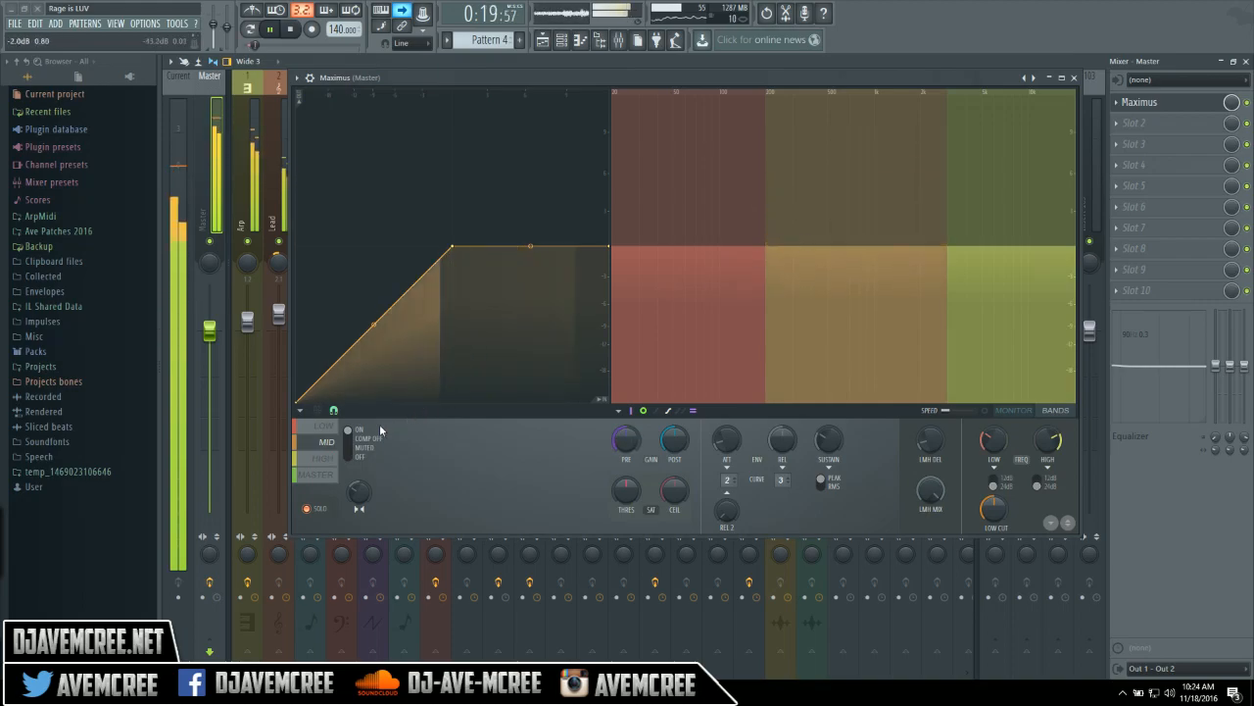
click(323, 465)
mouse_move(974, 258)
mouse_down()
mouse_move(974, 114)
mouse_move(974, 241)
mouse_up()
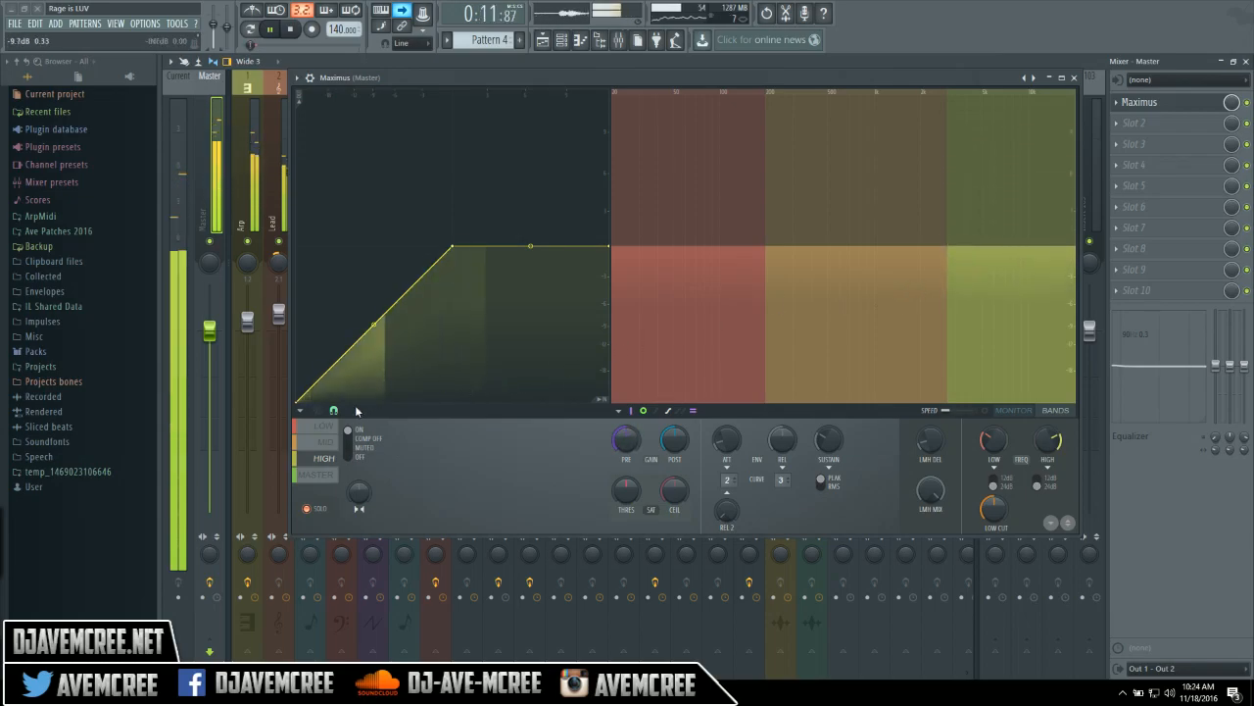
Step: Listen to the master band in Maximus, stop playback and reselect the low band
click(327, 480)
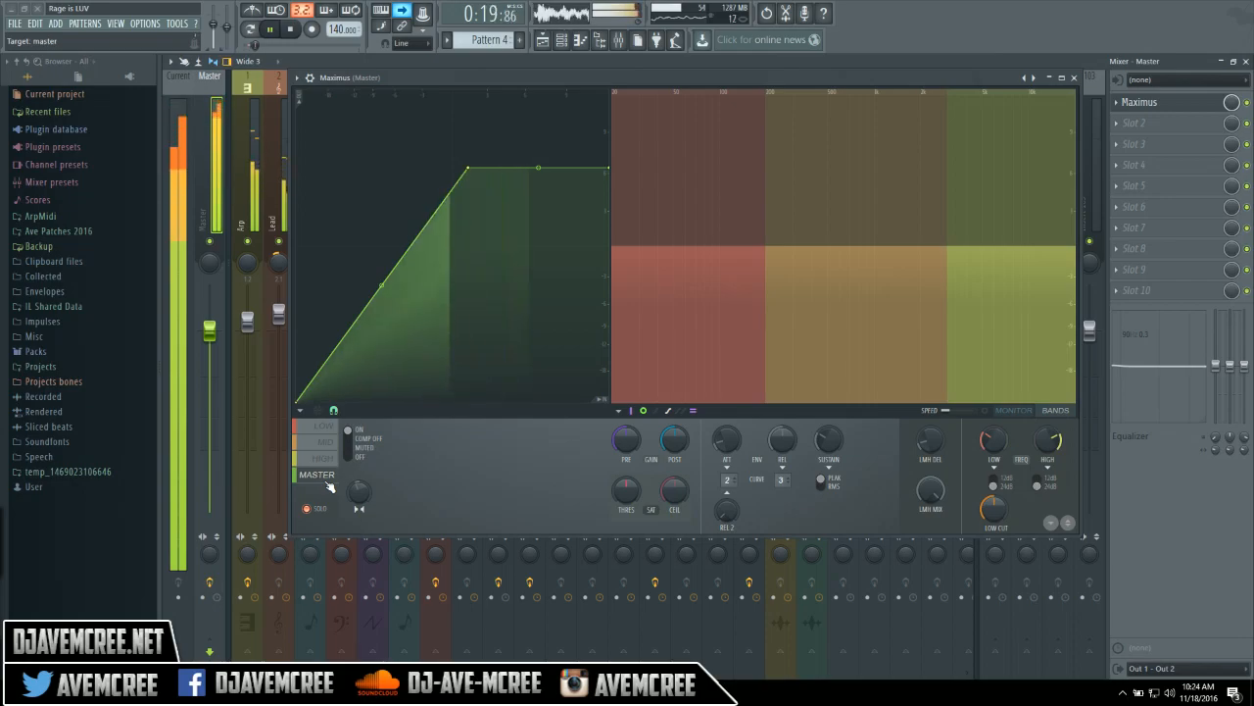
key(space)
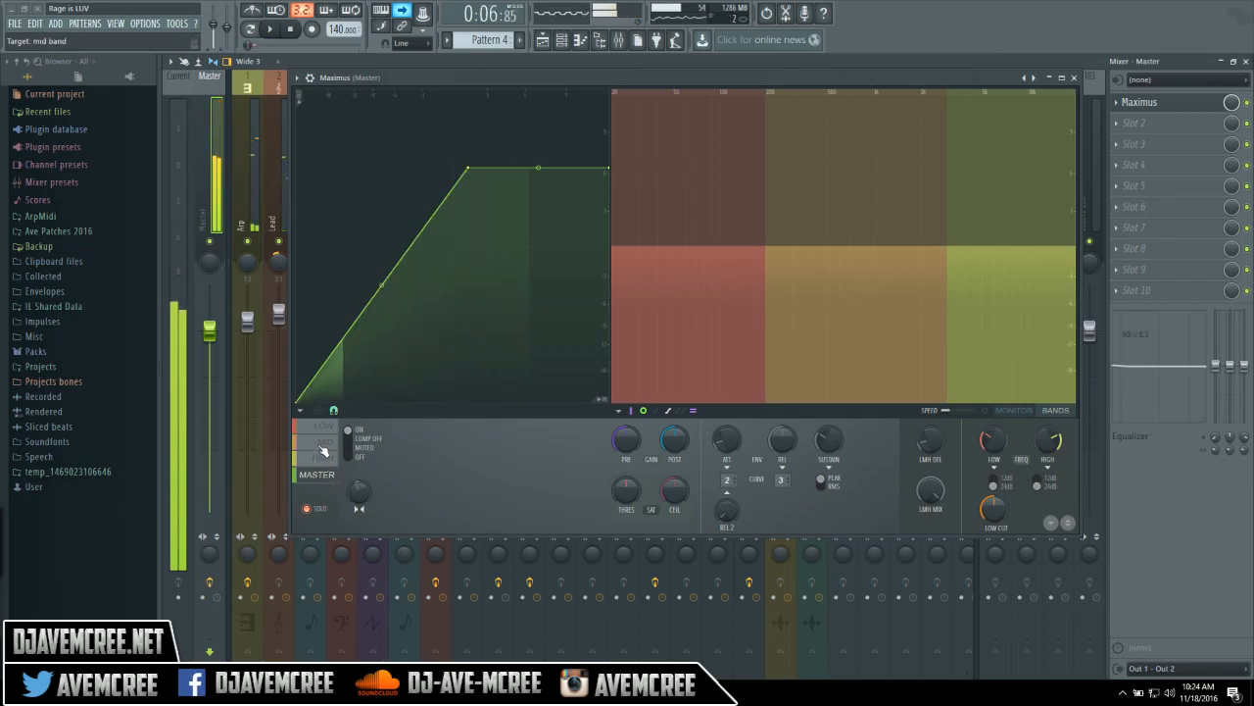
click(324, 432)
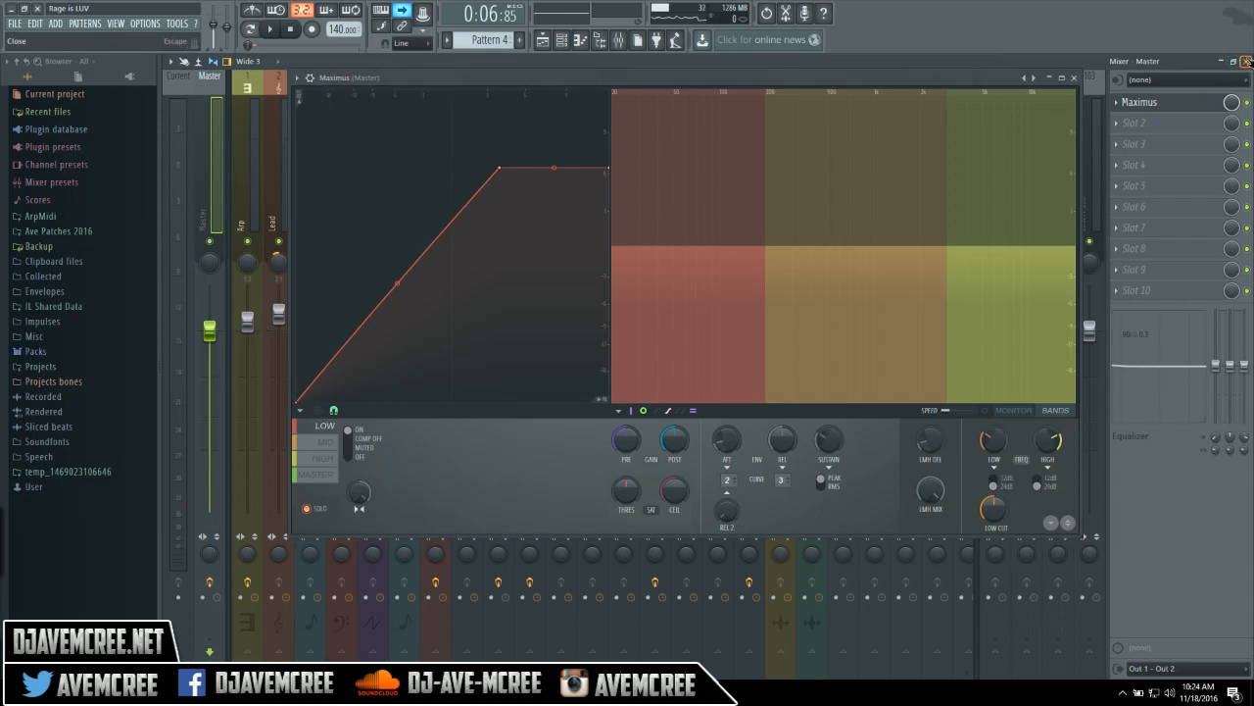
Step: Close the mixer, the Maximus window and the playlist to expose the other open plugin windows
click(1245, 61)
click(1075, 78)
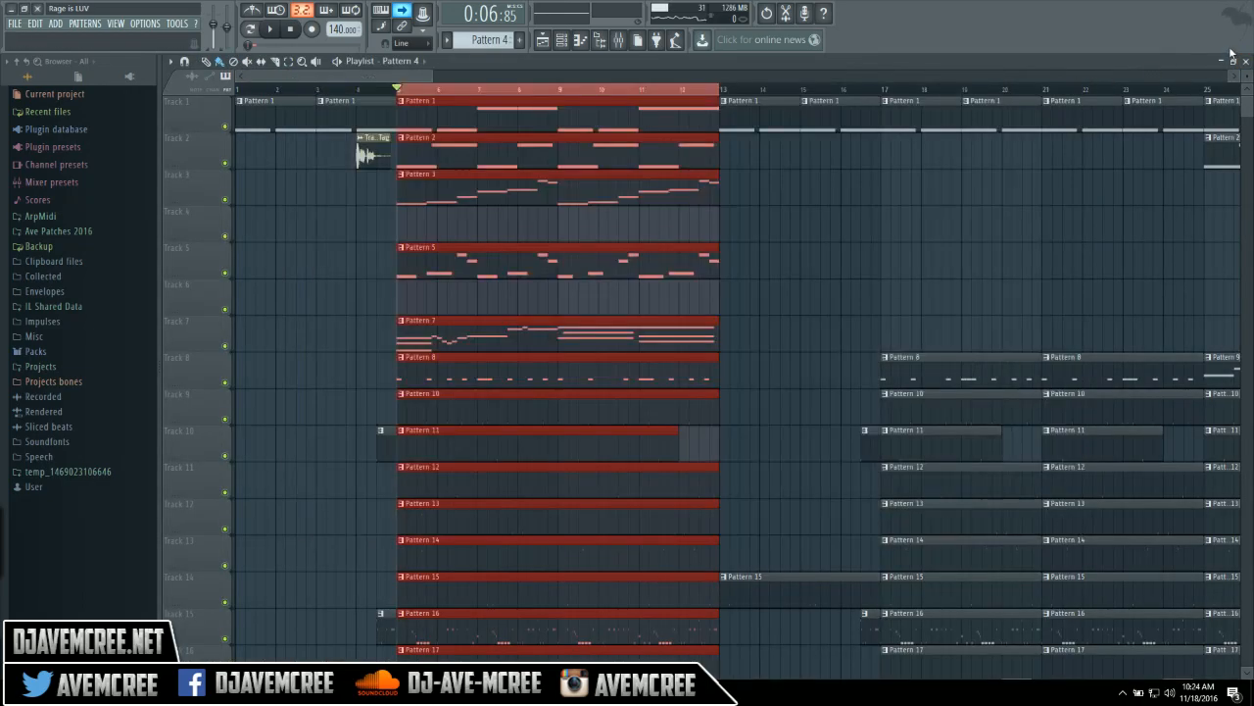
click(1246, 61)
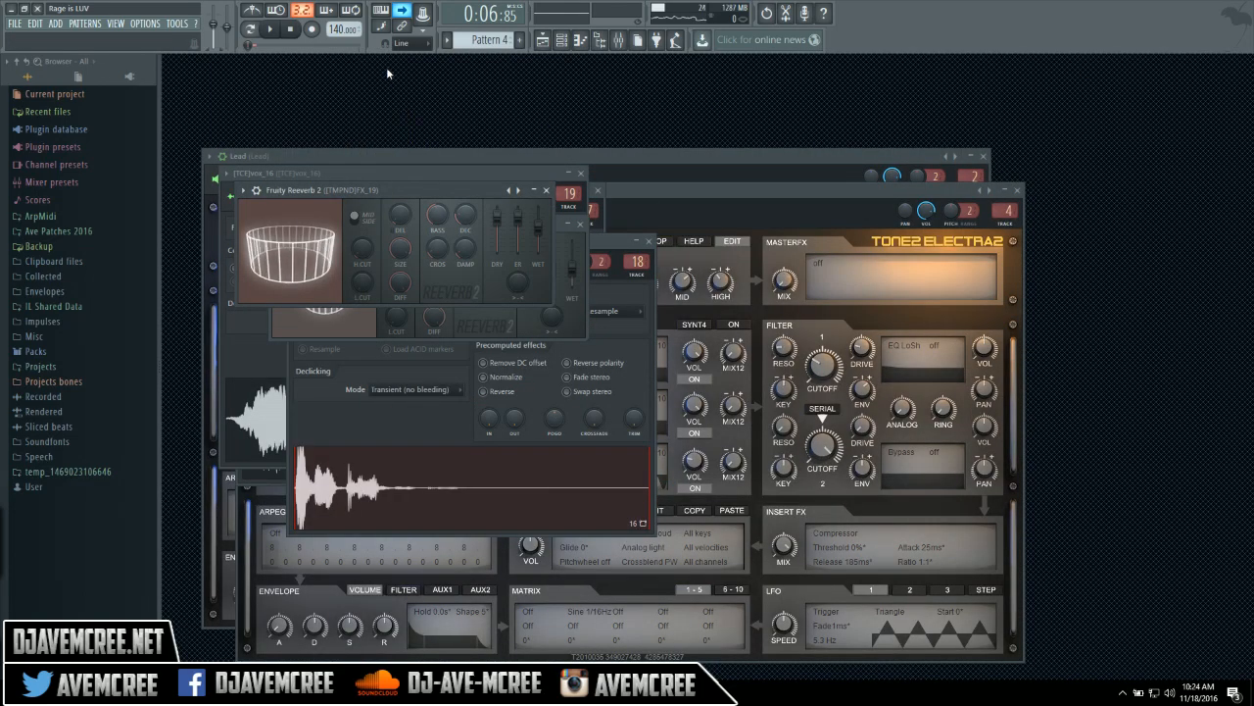
click(543, 40)
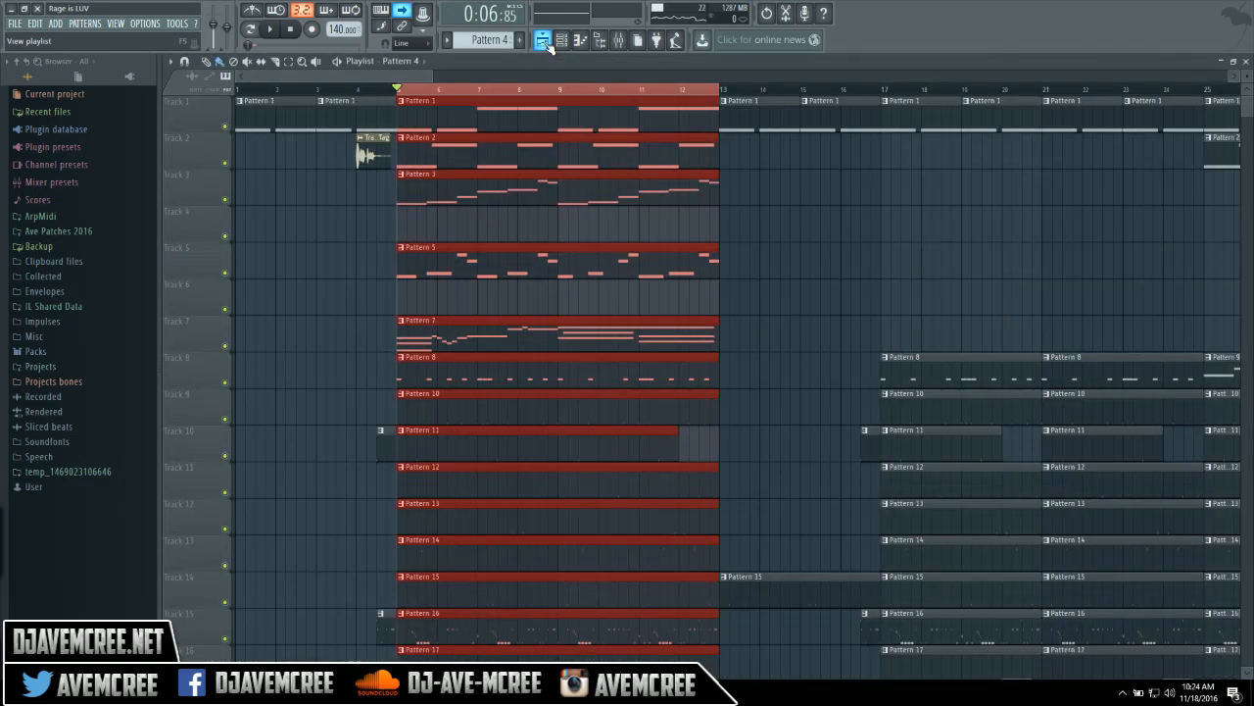
click(545, 42)
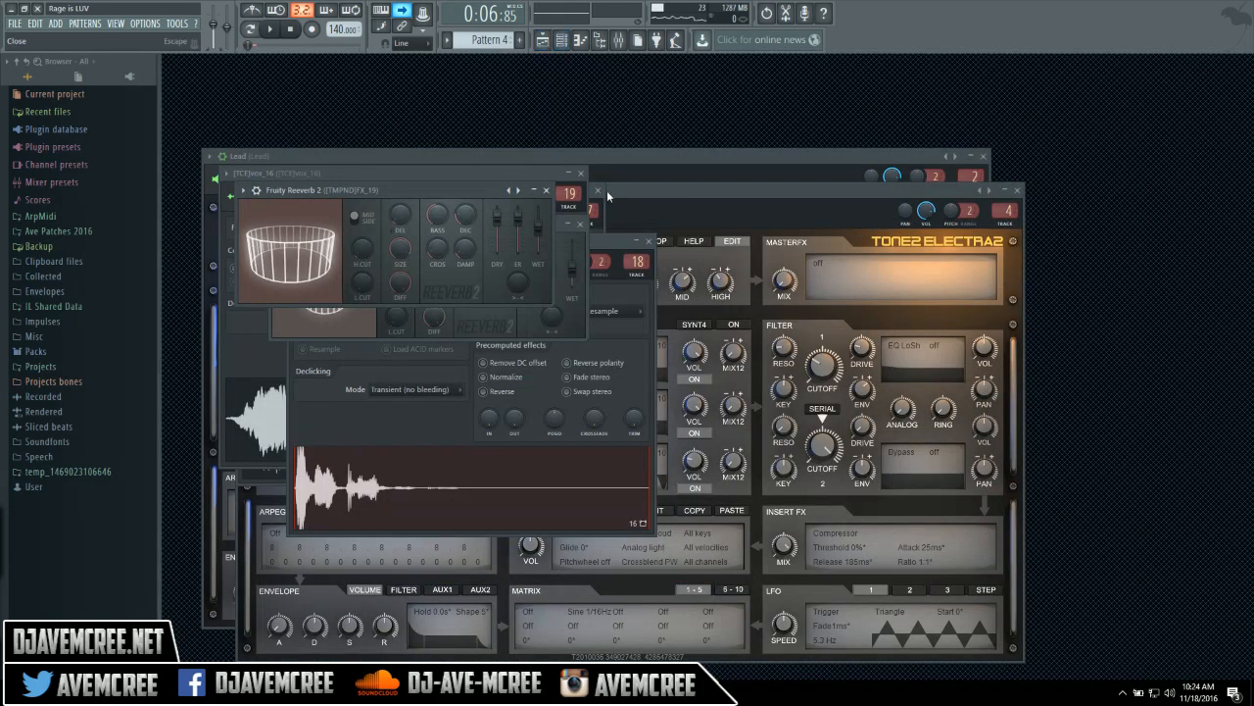
Step: Check the Trap Camp Tag channel's settings pages, close its window and bring the [TCE]vox_16 channel window to the front
click(611, 239)
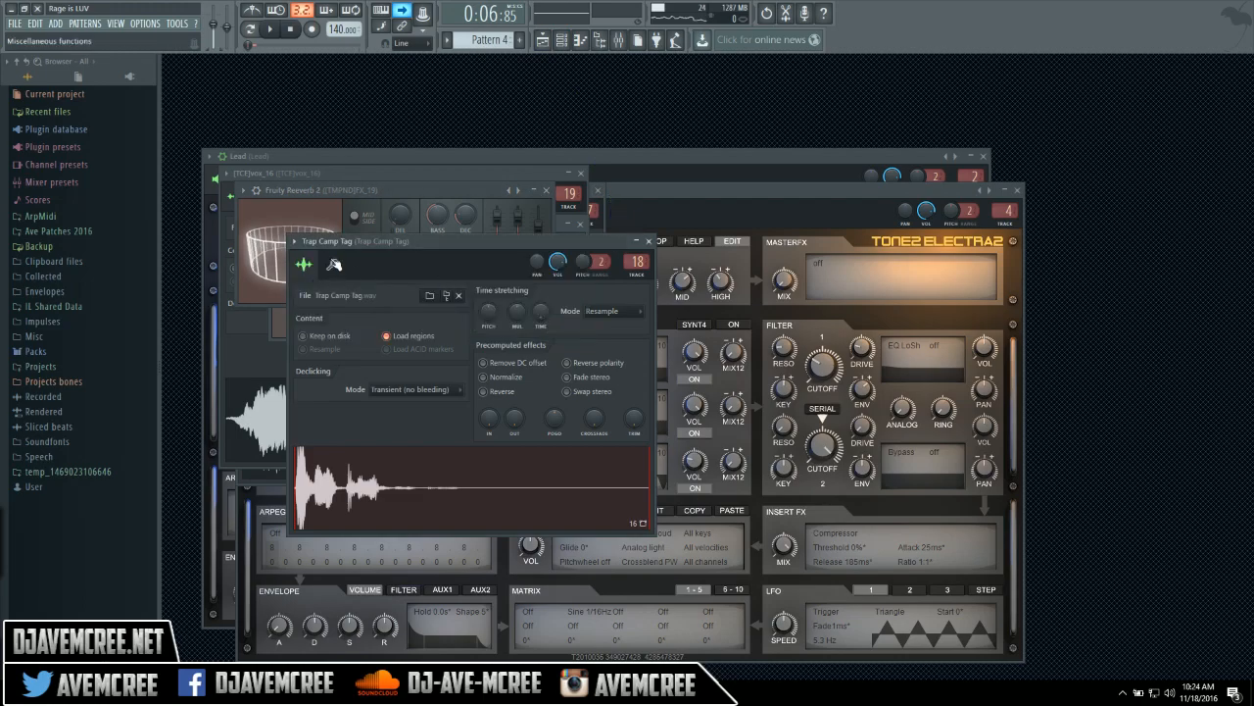
click(333, 265)
click(303, 264)
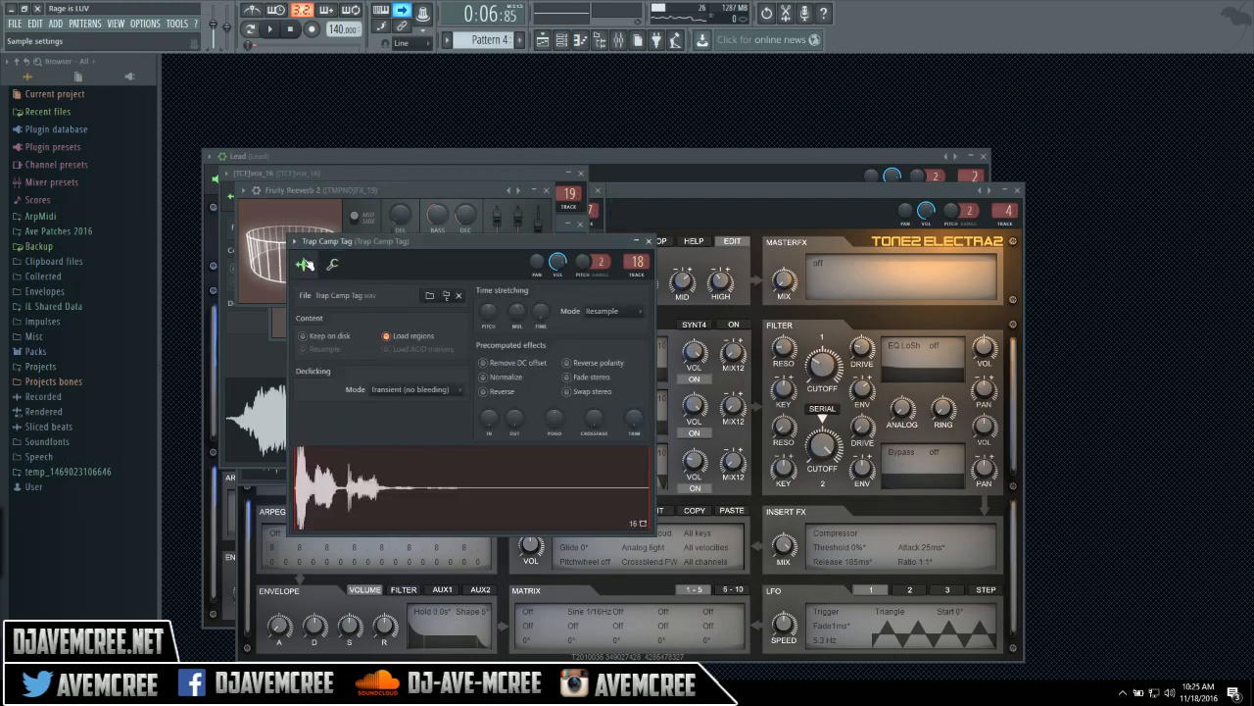
click(649, 243)
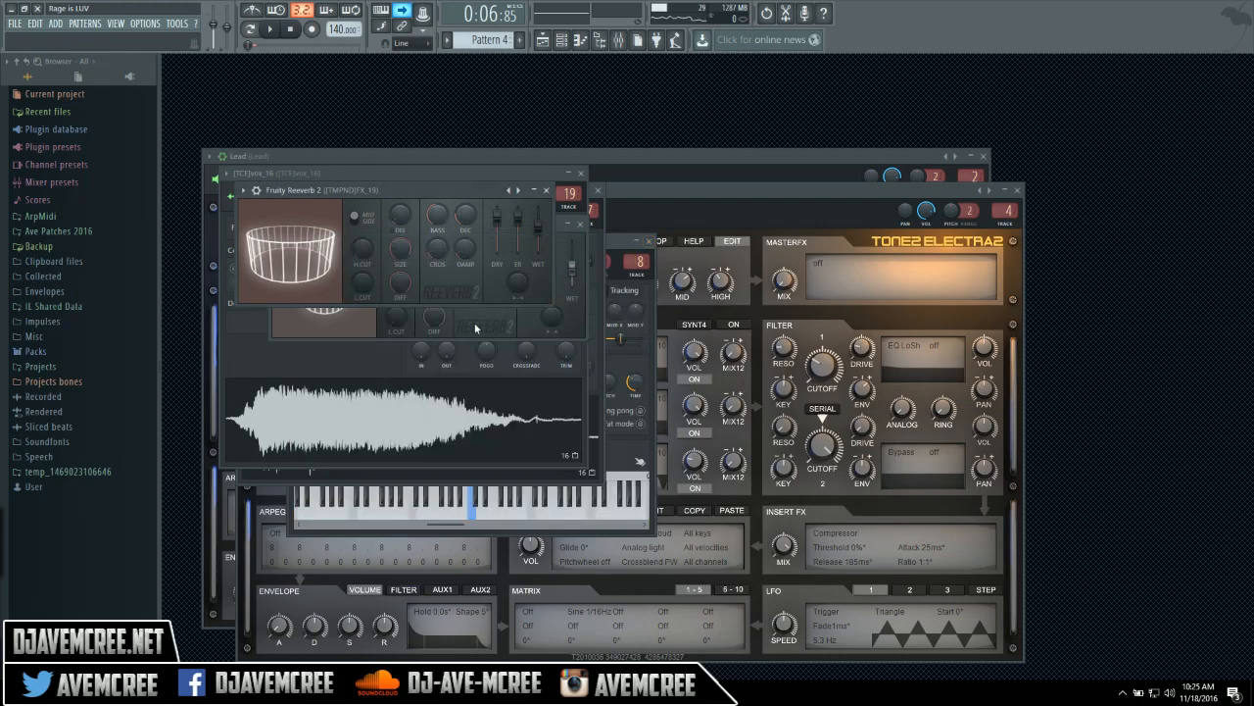
click(364, 355)
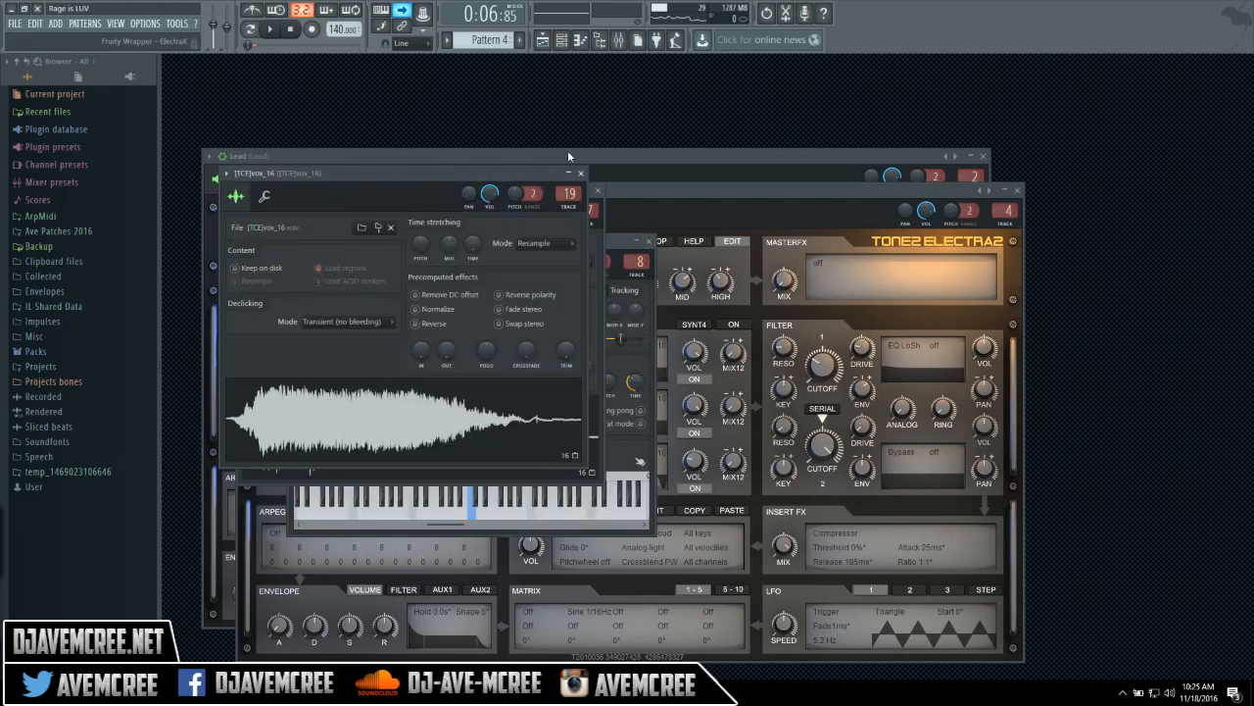
Step: Open the [TMPND]Kick_1 channel from the channel rack and show its volume envelope page
click(545, 41)
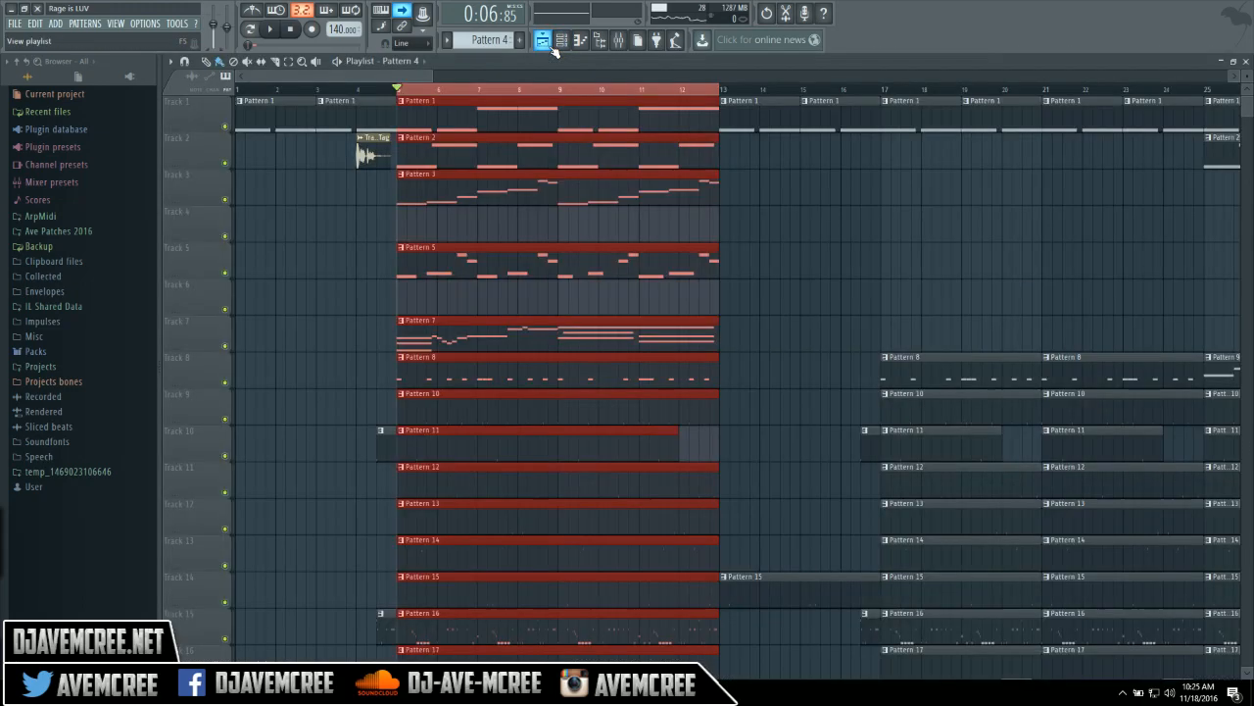
click(547, 44)
click(562, 41)
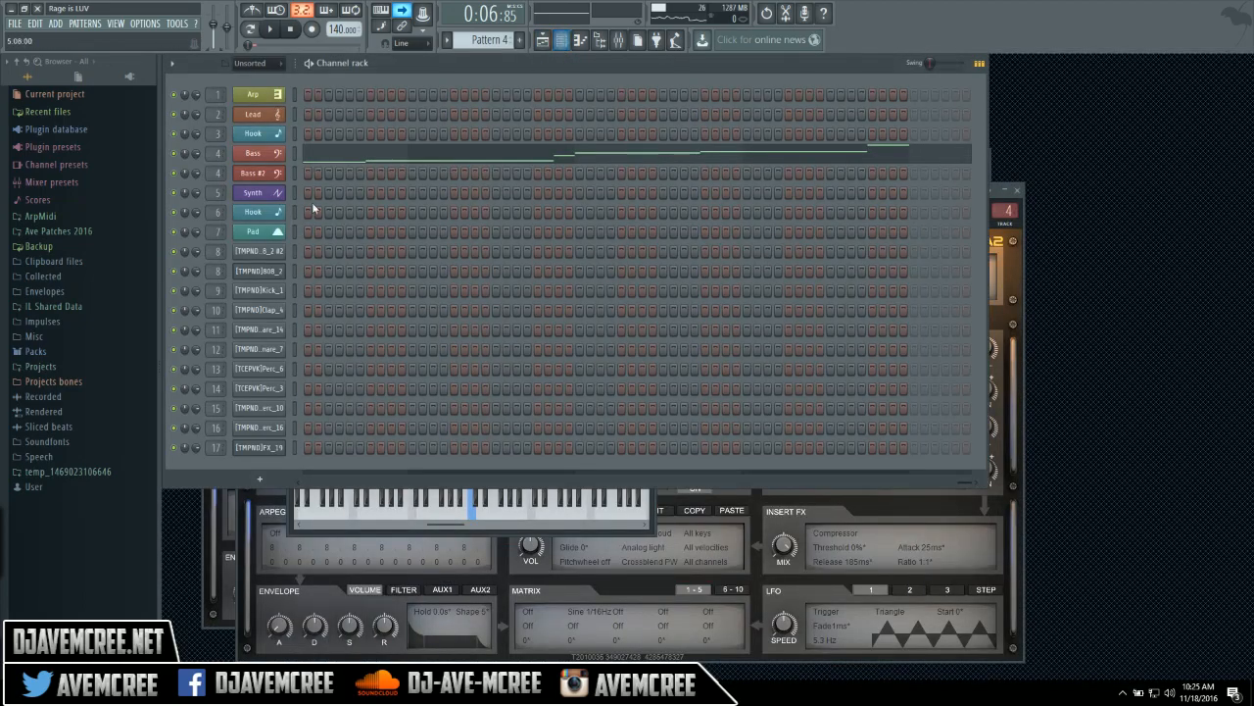
click(267, 292)
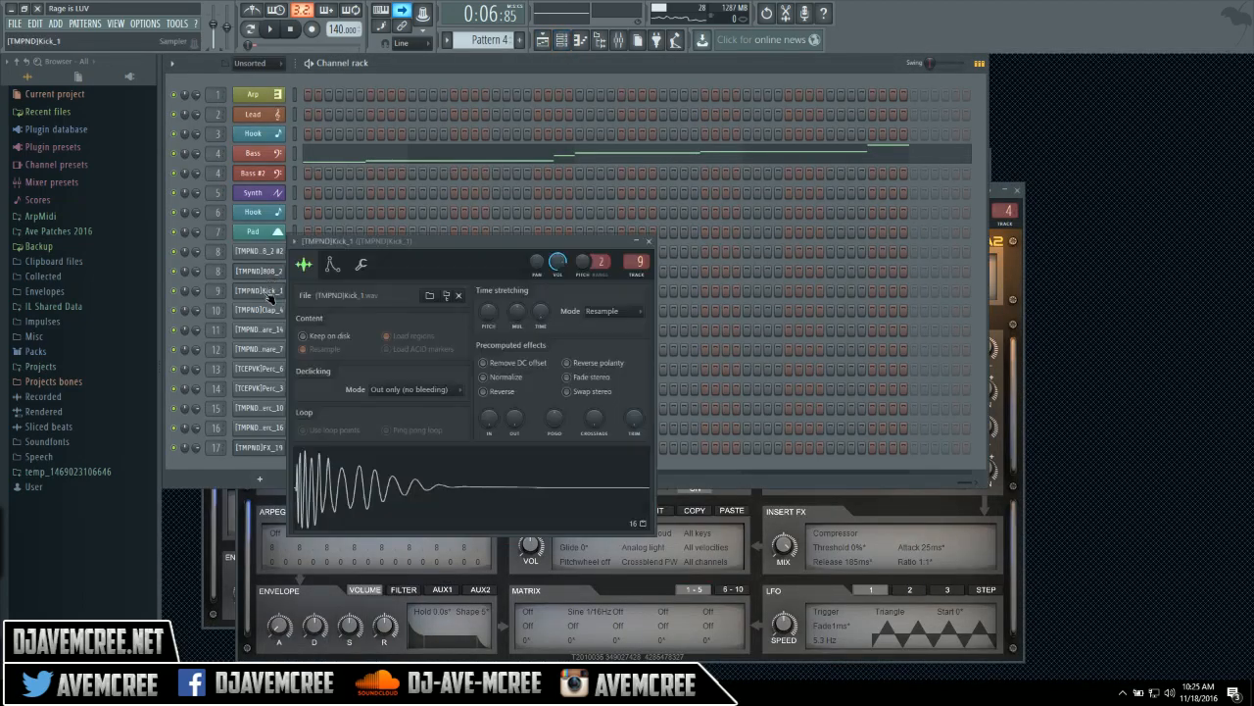
click(335, 264)
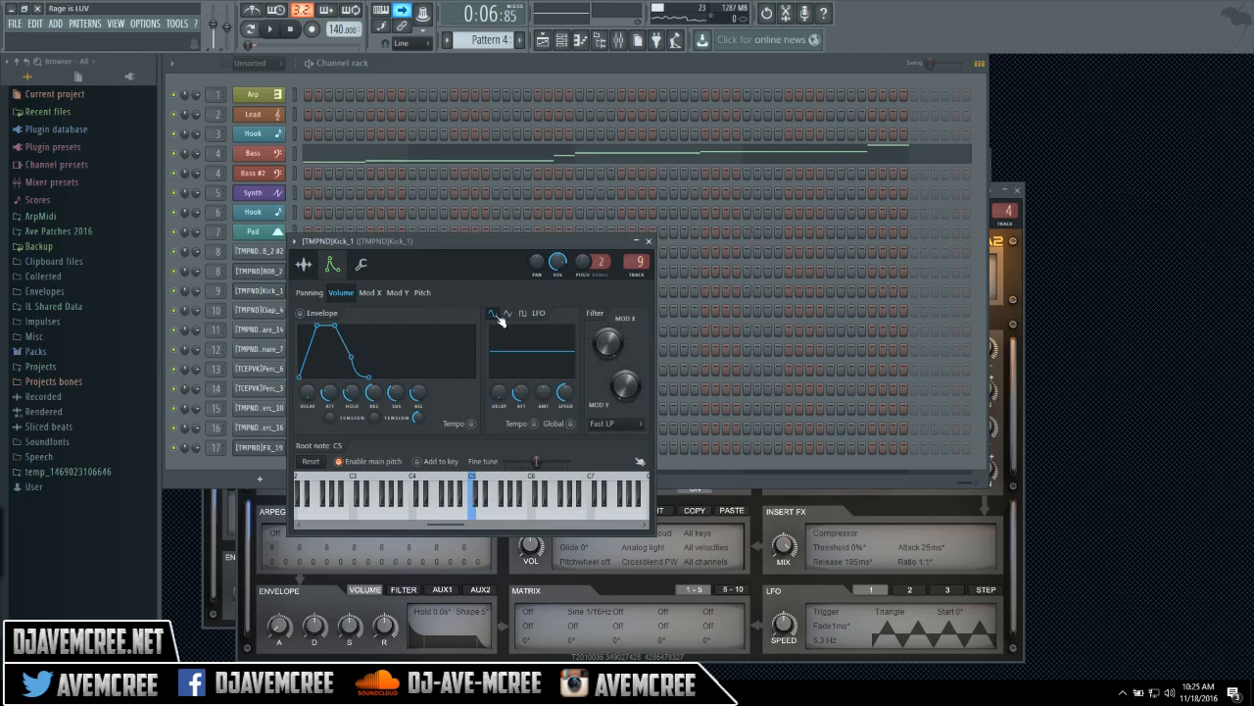
Step: Bring up the mixer and open Maximus on the [TMPND]Kick_1 track and on the master track
click(541, 41)
click(542, 42)
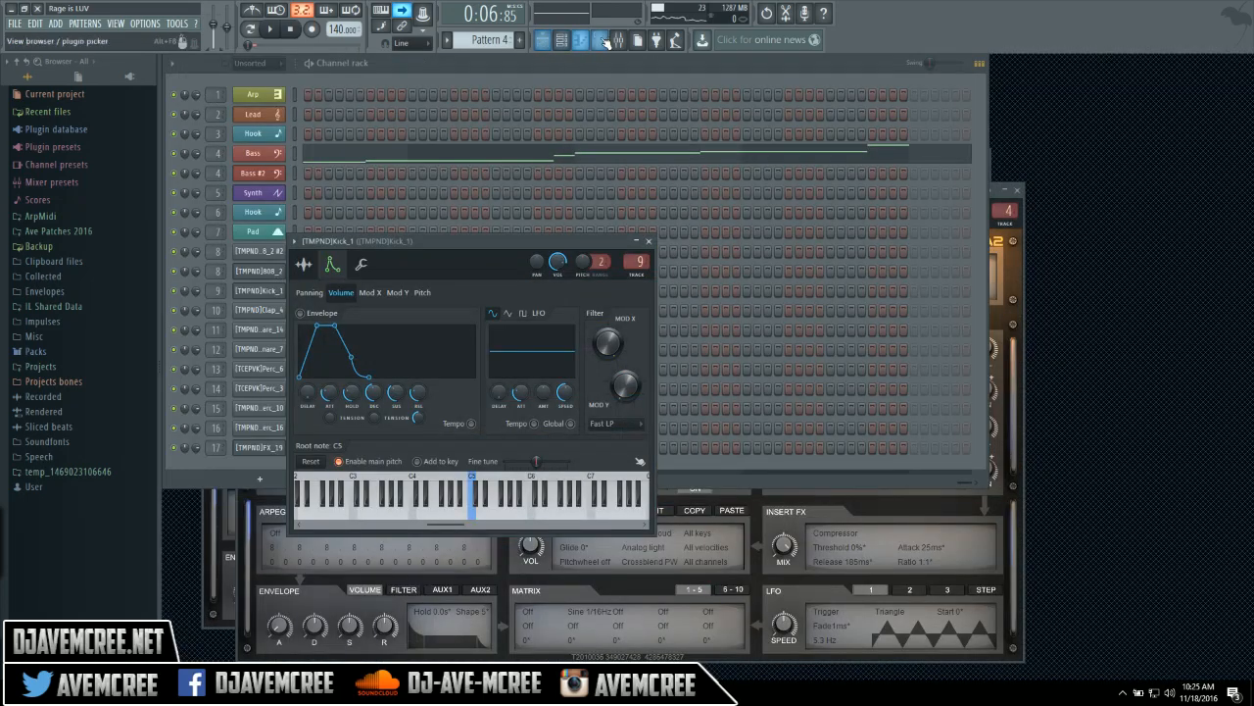
click(619, 39)
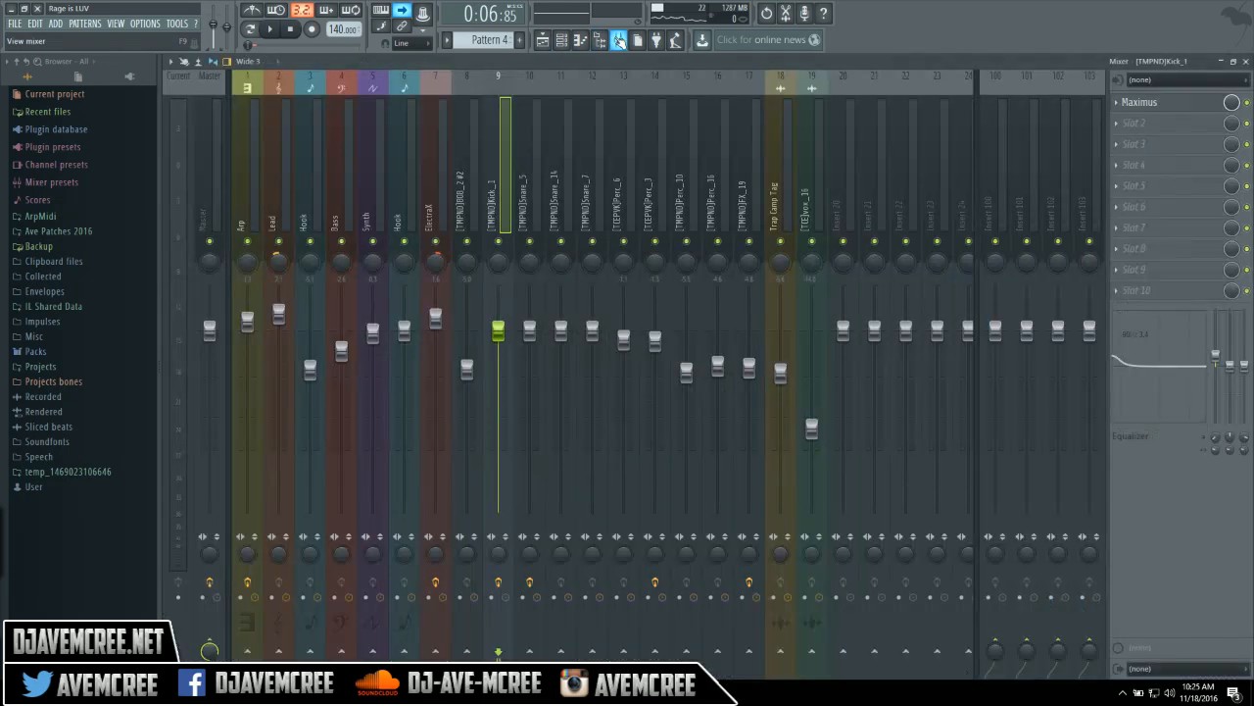
click(1160, 105)
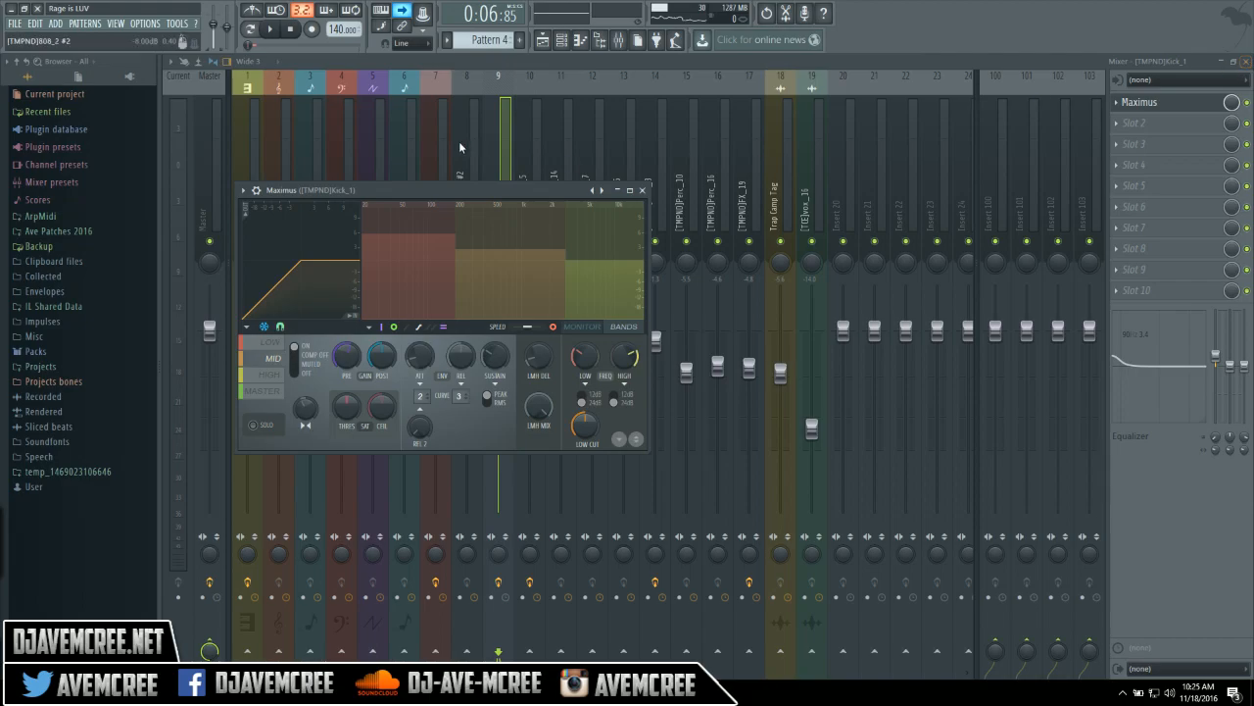
click(205, 169)
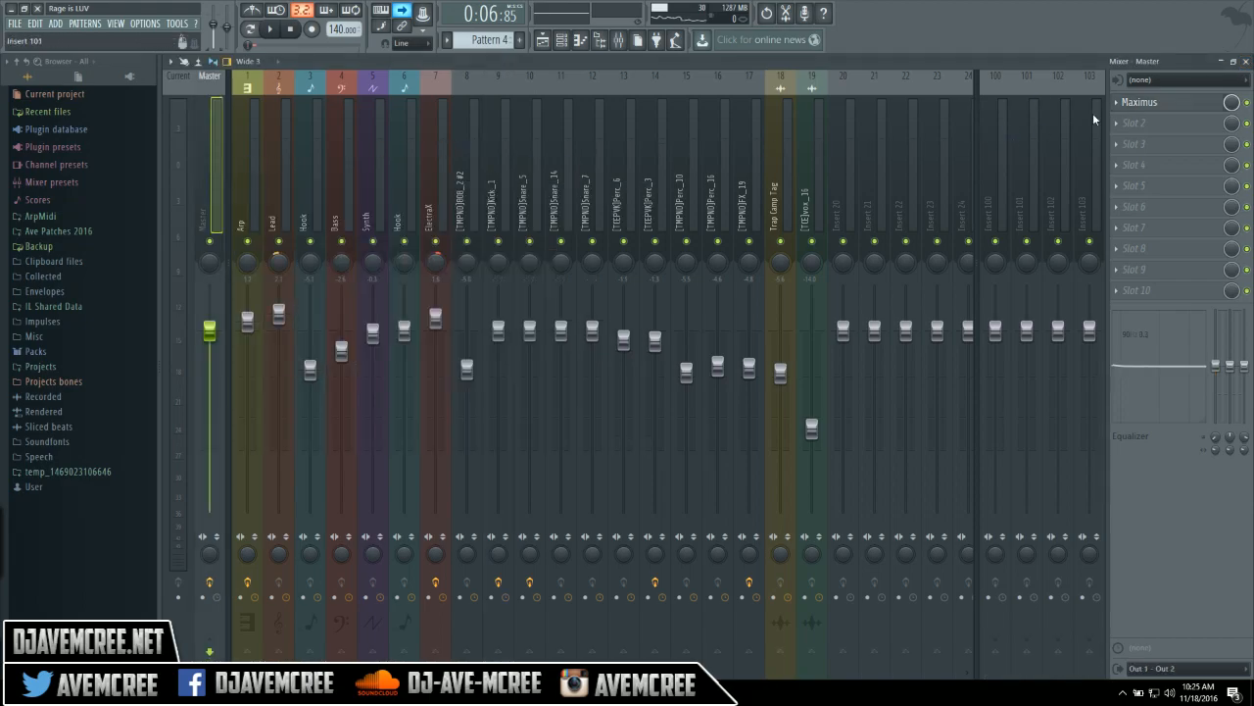
click(1143, 109)
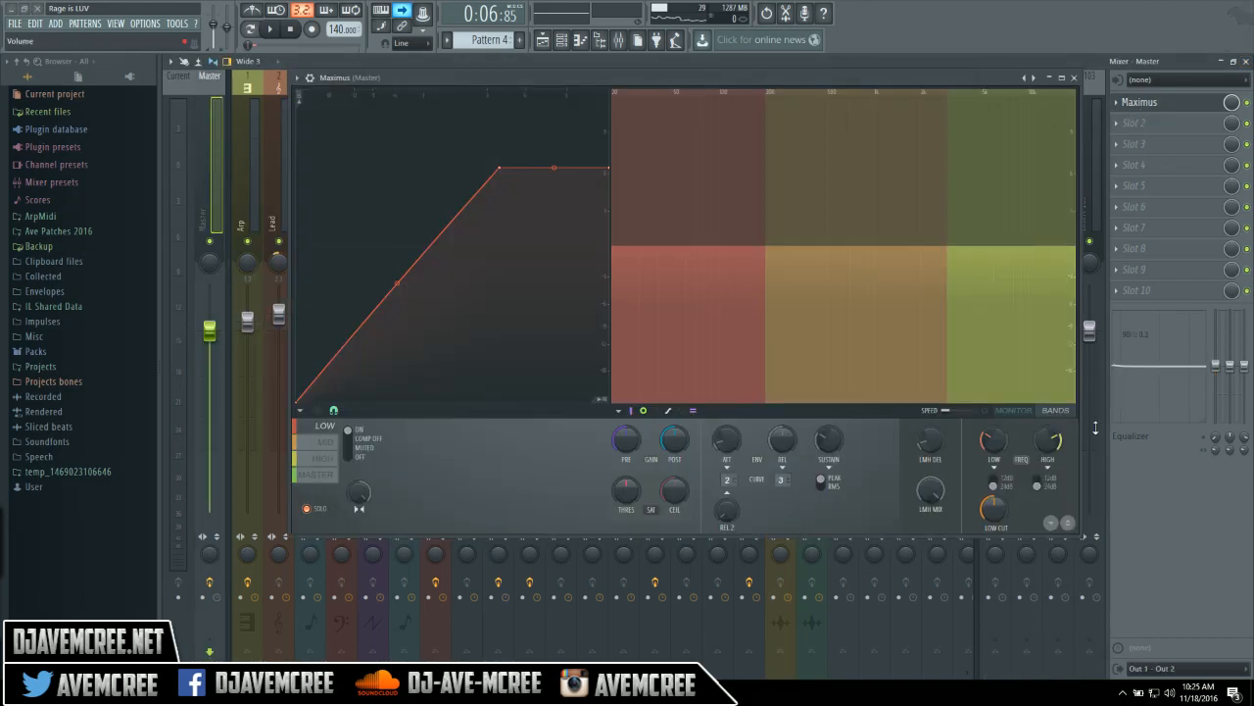
Step: Place a smaller master Maximus window beside the kick's envelope window, with the mixer and the kick's Maximus closed
drag(1083, 535, 853, 274)
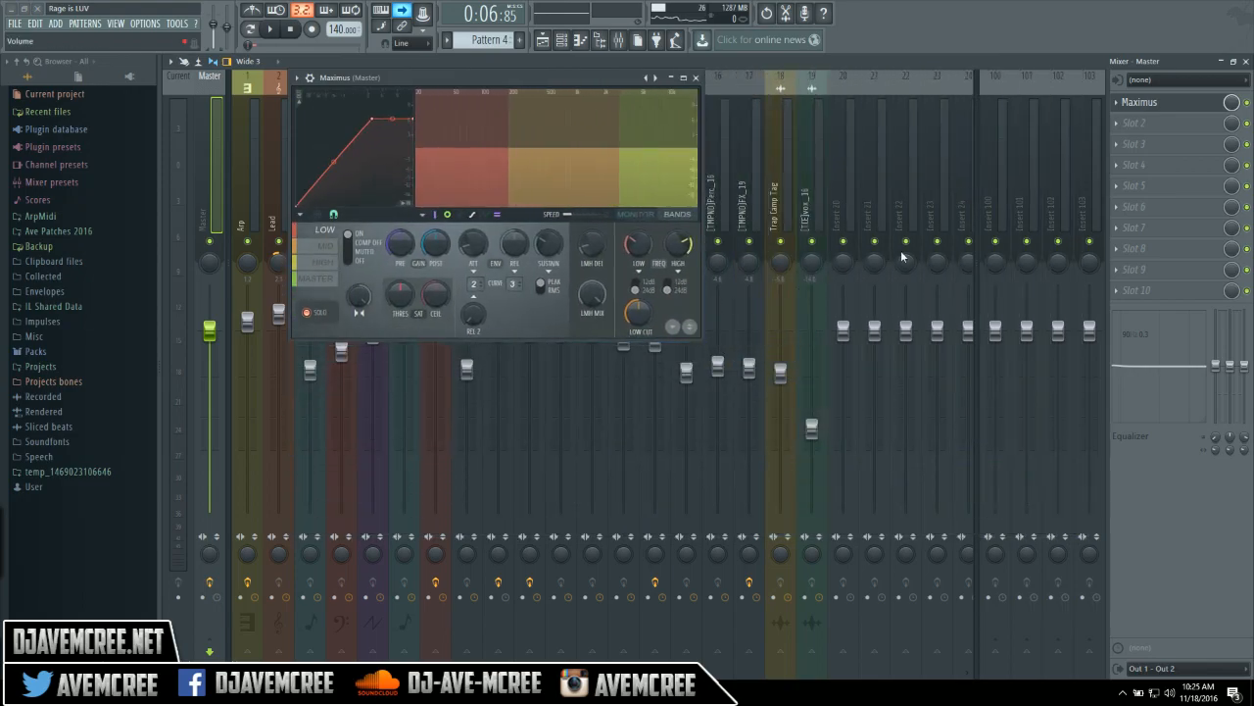
click(1245, 61)
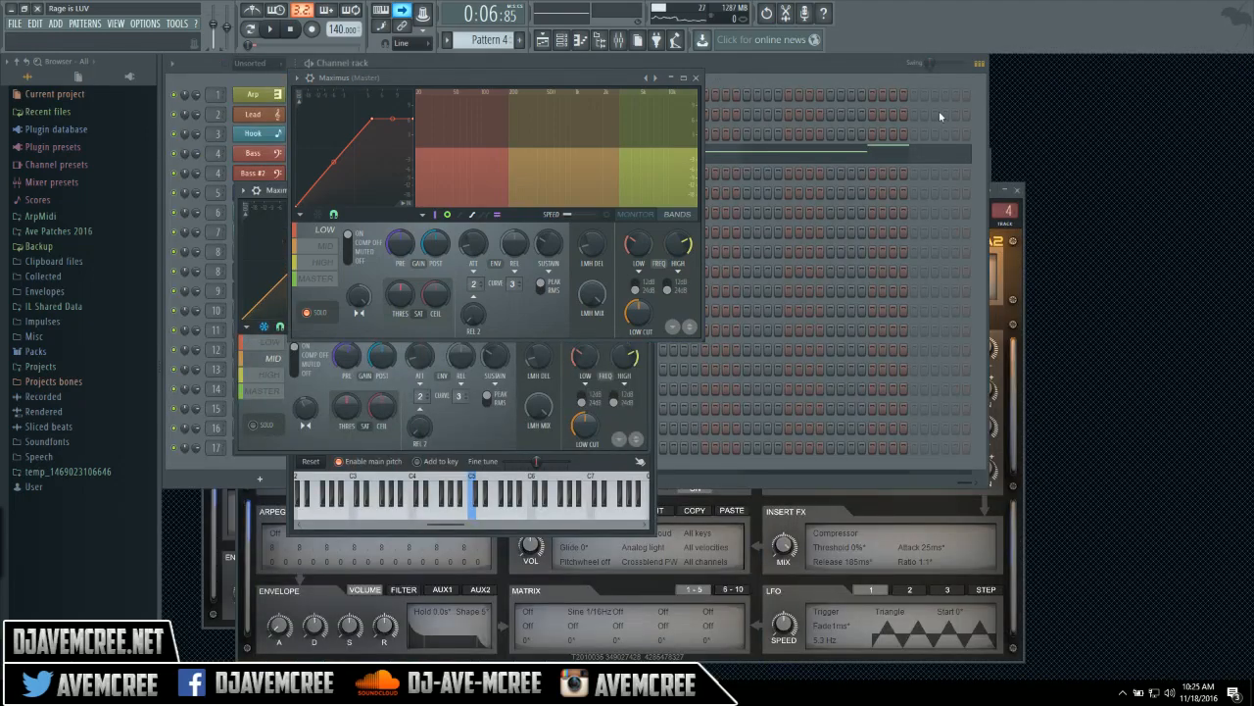
drag(518, 77, 959, 134)
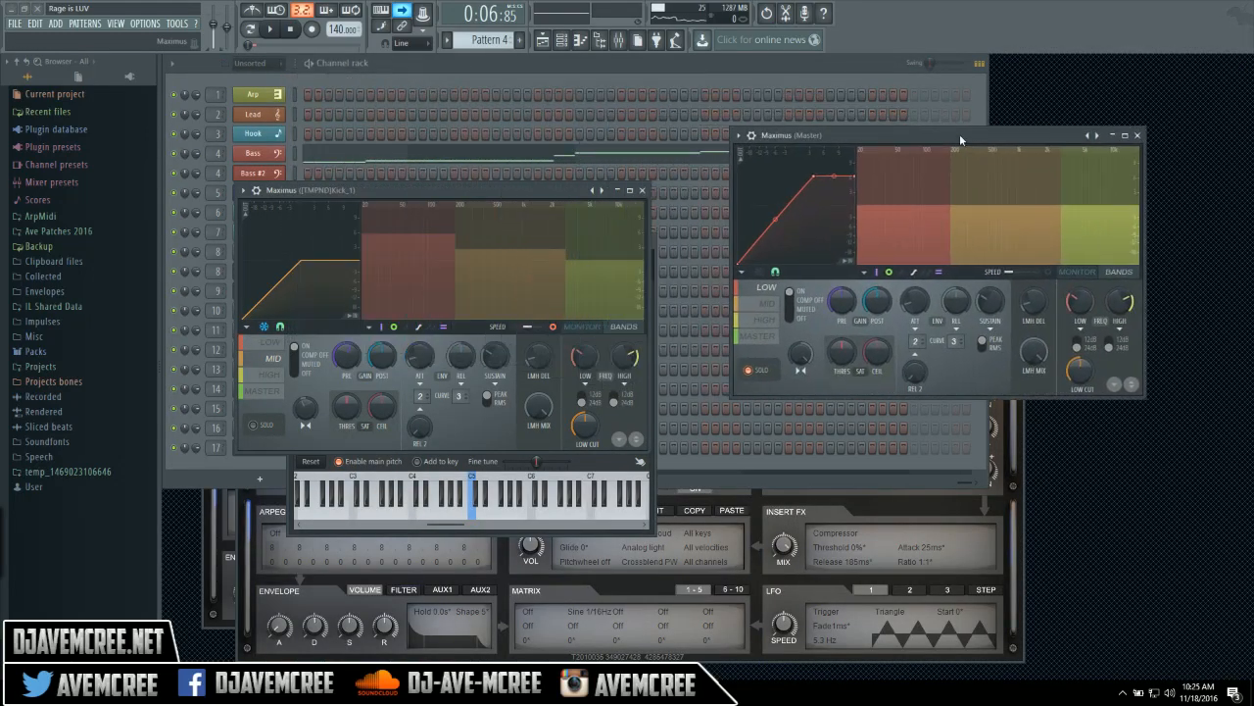
click(643, 191)
drag(511, 241, 556, 153)
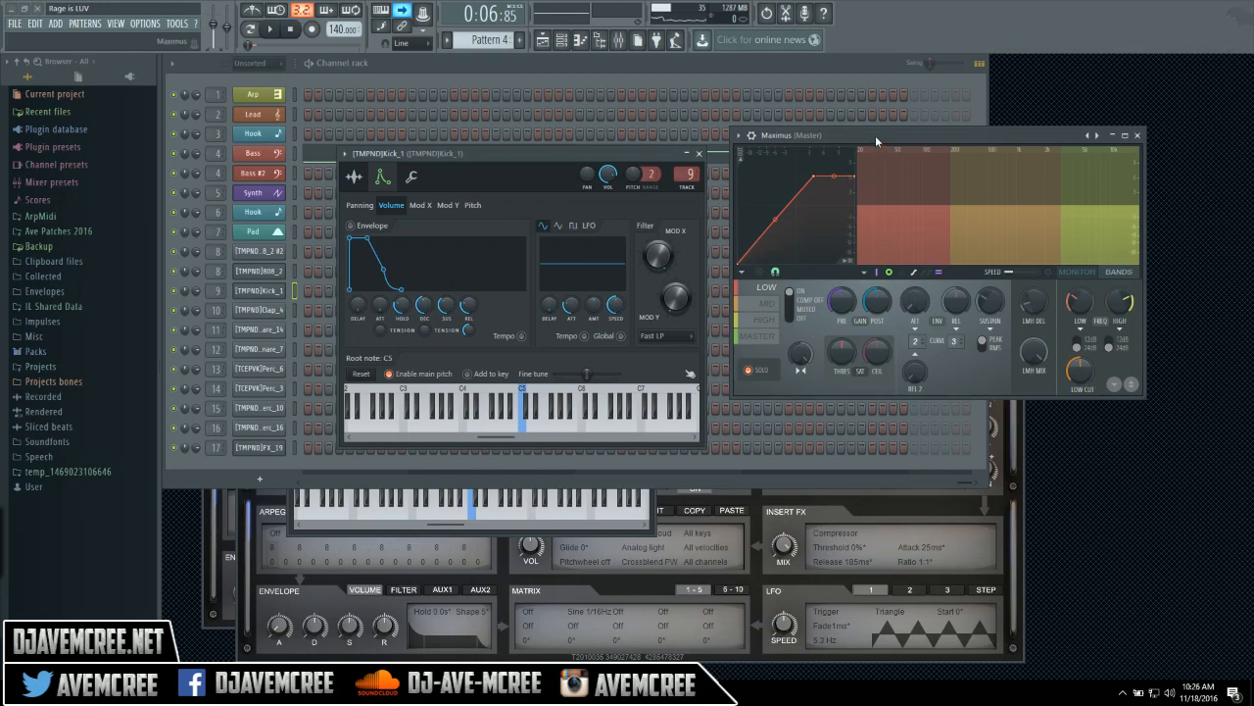
drag(875, 135, 871, 128)
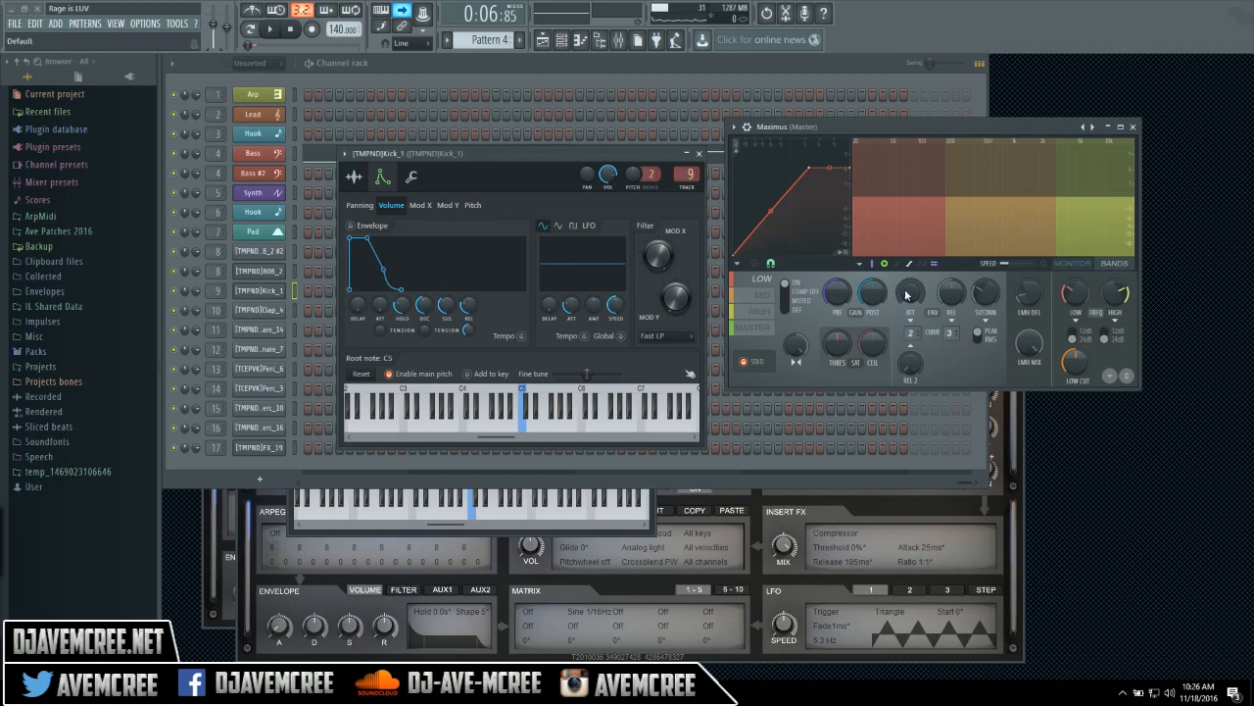
Step: With the low band selected, play the song in the playlist and enlarge the master Maximus window over it
click(764, 297)
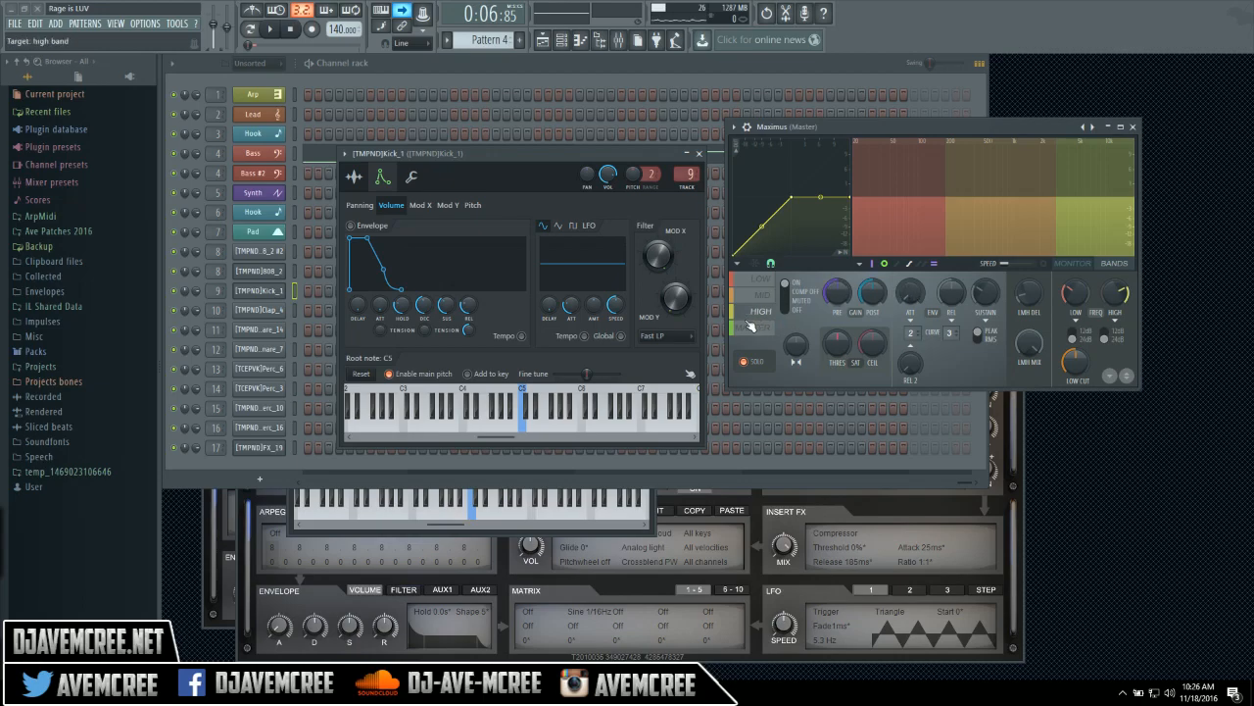
click(751, 329)
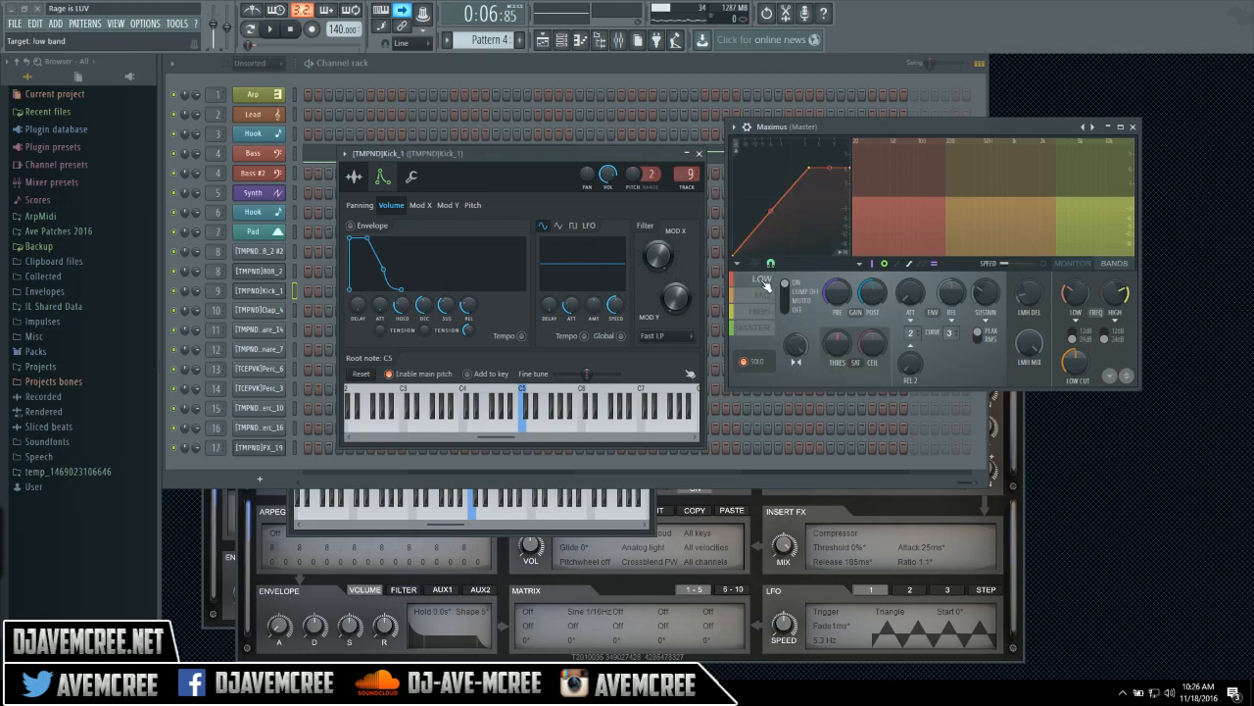
click(545, 40)
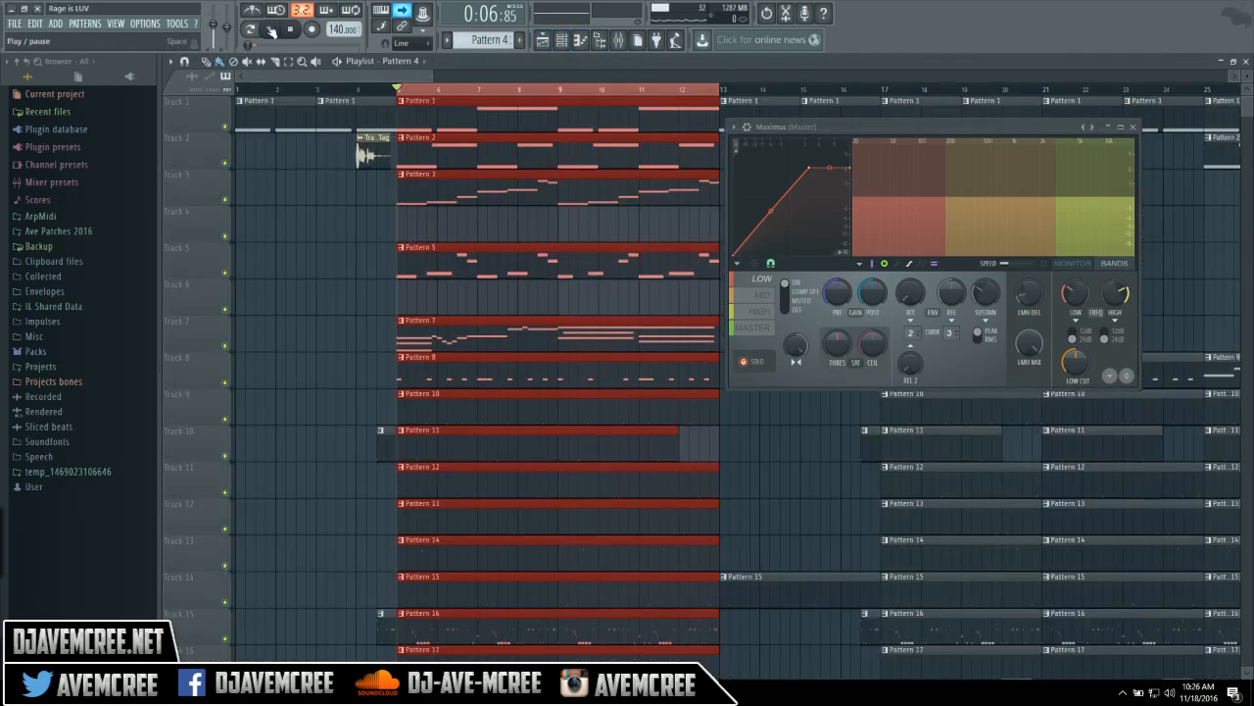
click(272, 30)
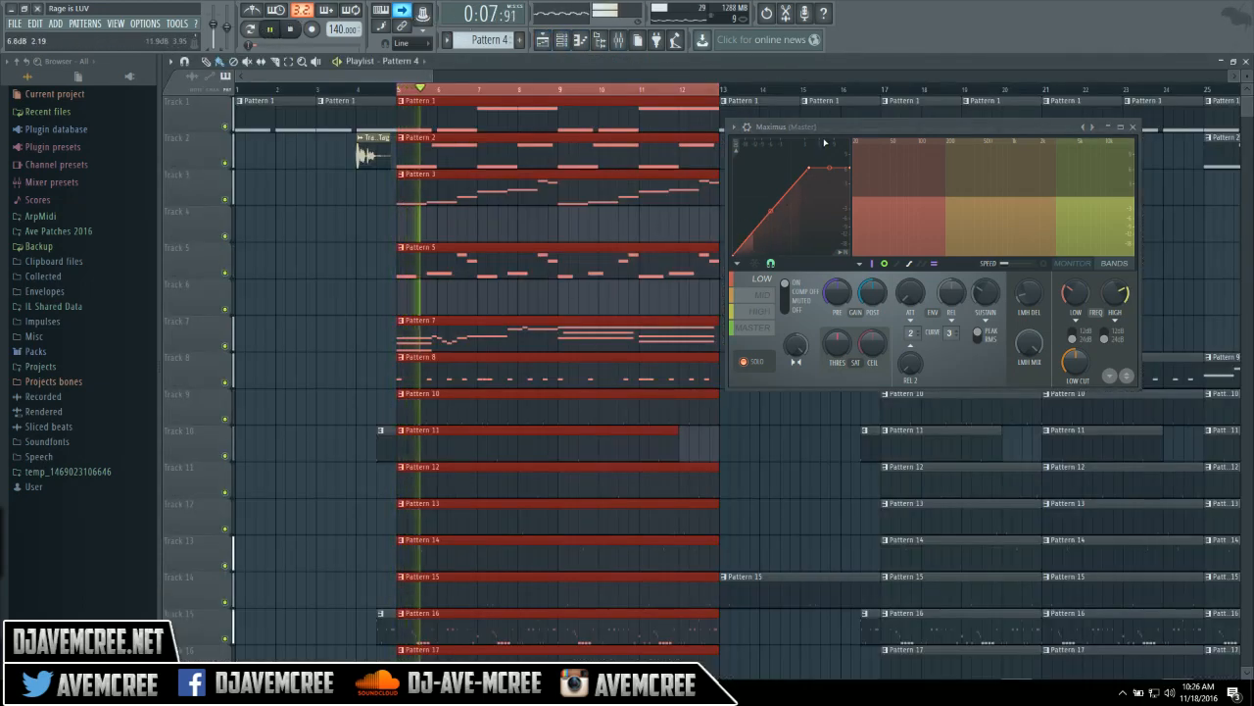
drag(847, 131, 534, 95)
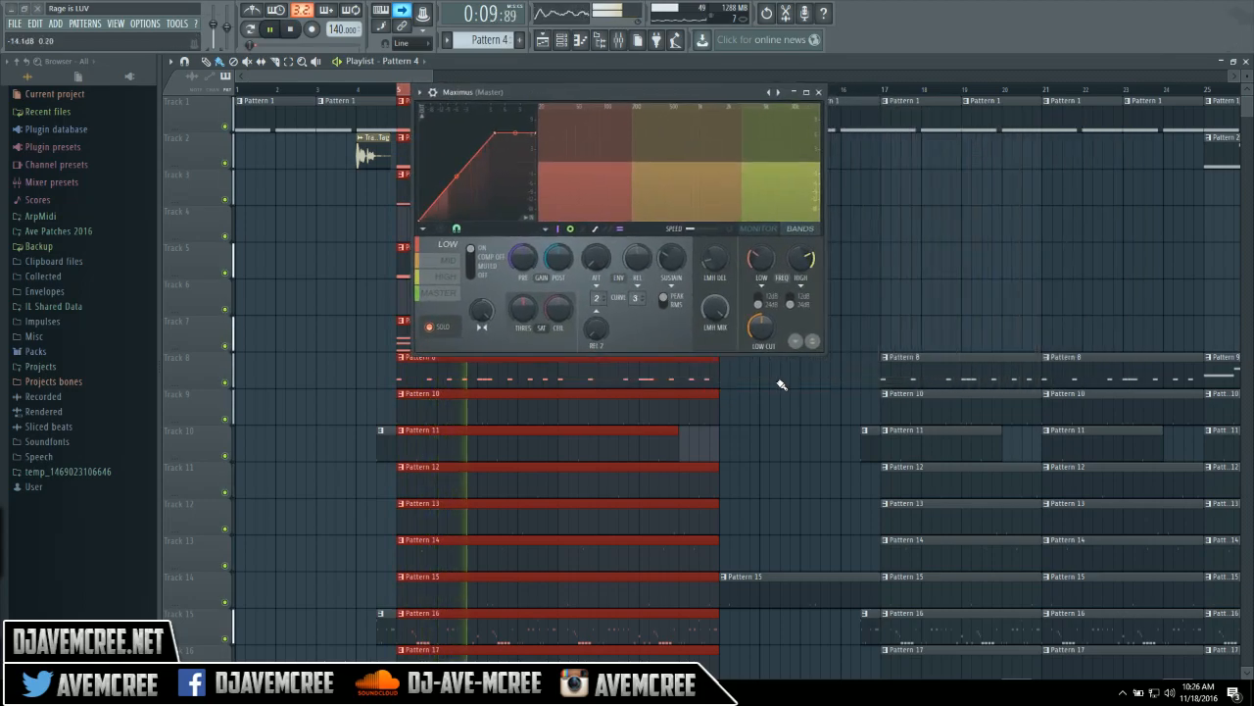
drag(823, 351, 998, 518)
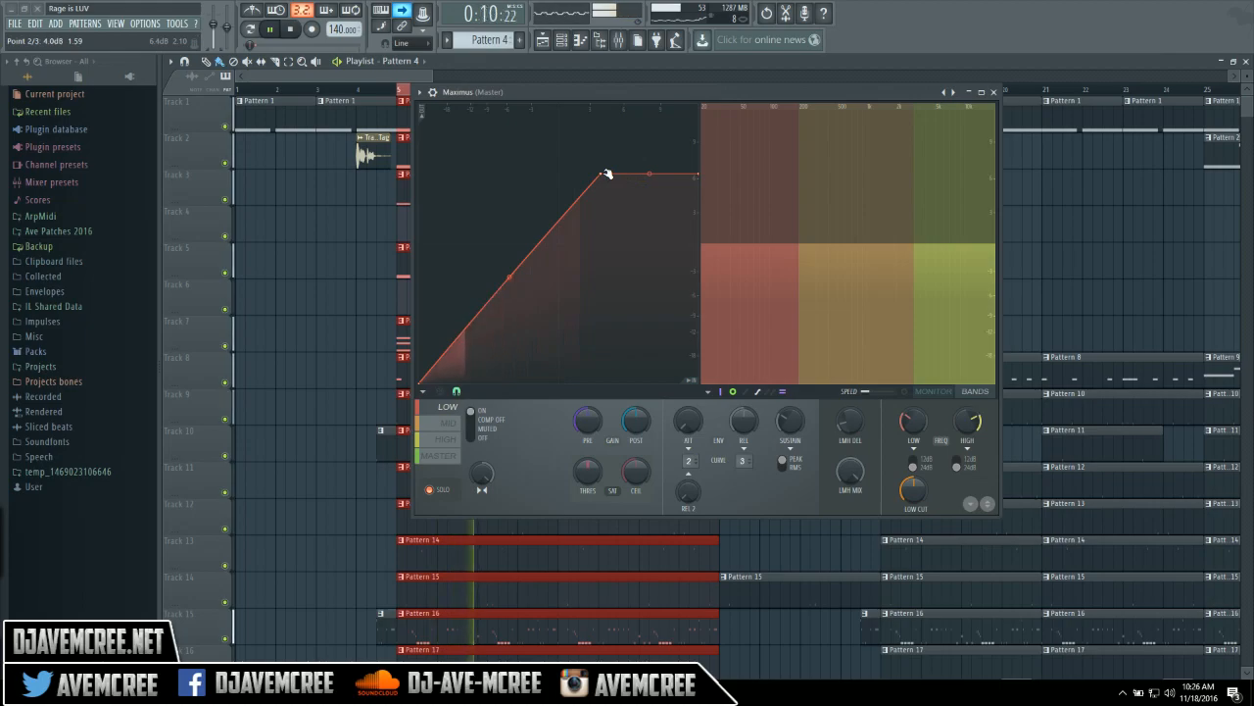
Step: Sweep the low band's compression knee to about 11 dB, down to about -8.7 dB and back to about 2.7 dB during playback
drag(603, 174, 683, 174)
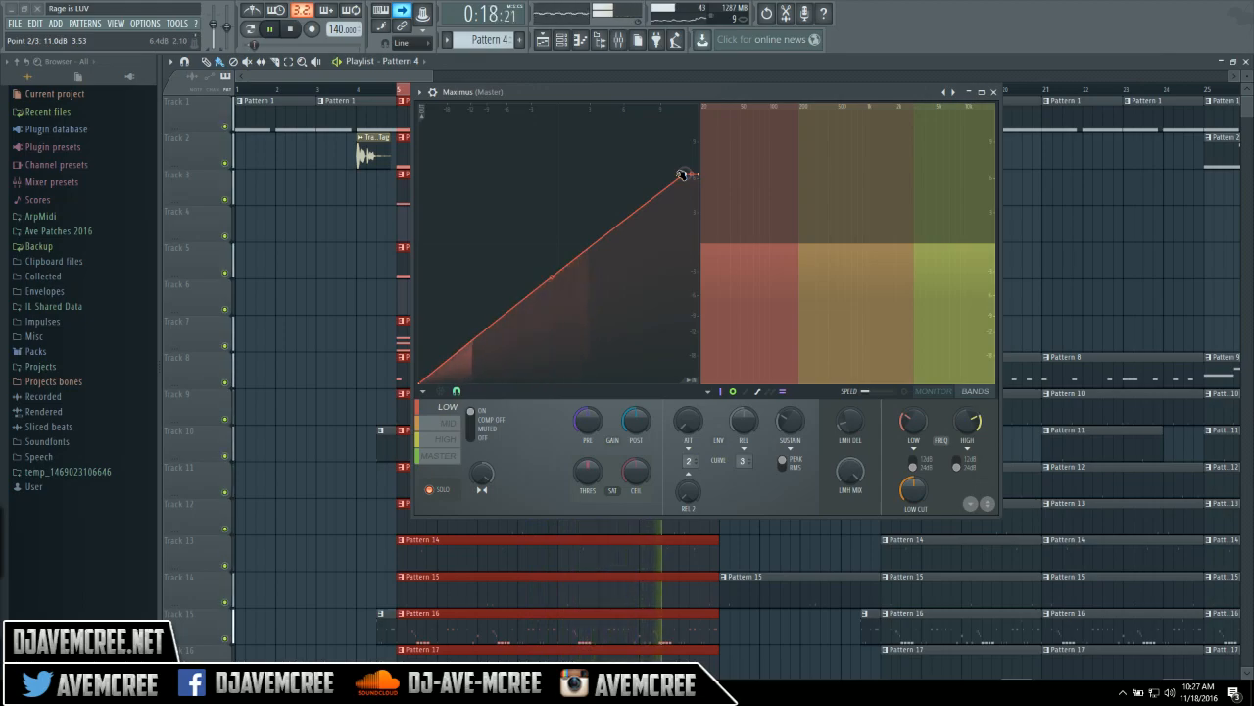
drag(683, 174, 498, 177)
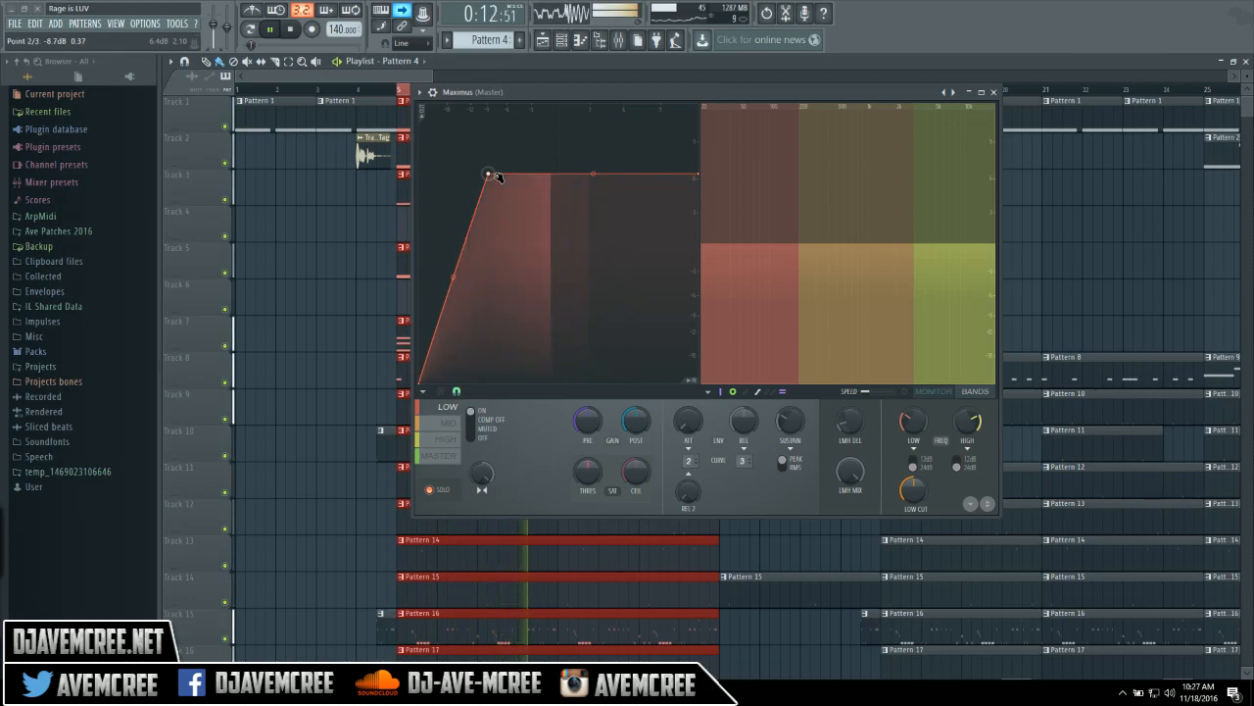
drag(497, 177, 585, 179)
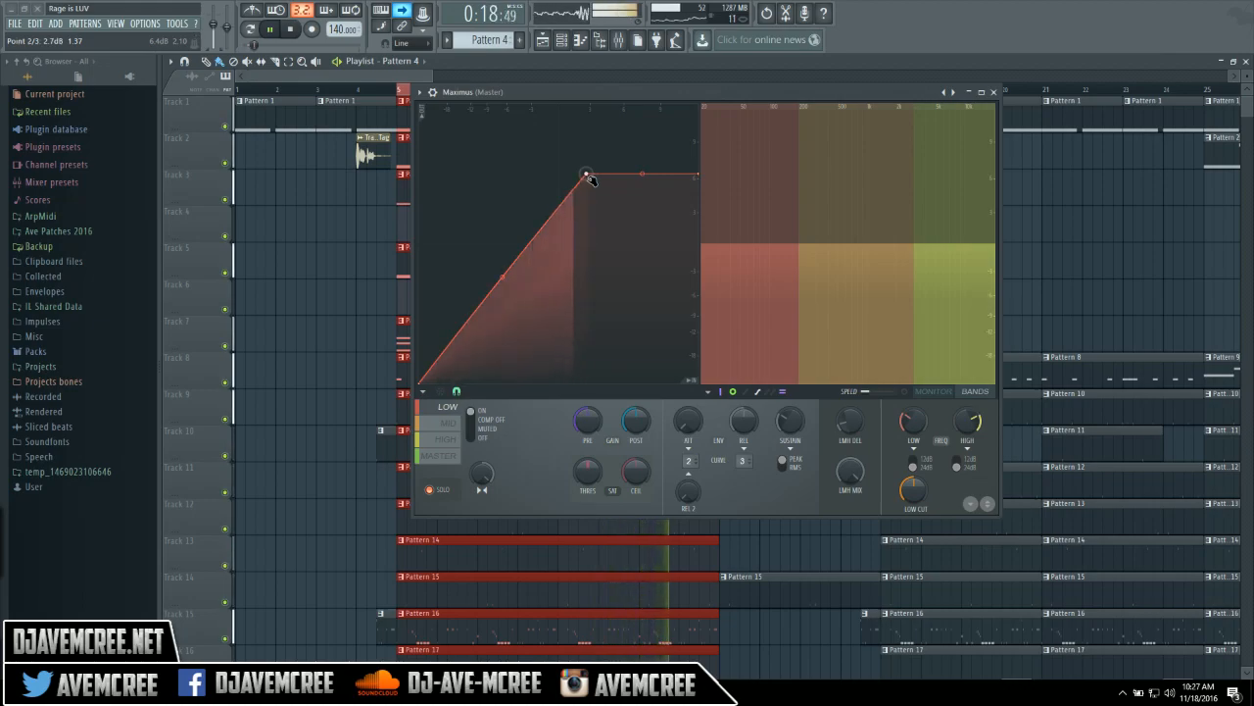
mouse_move(595, 180)
mouse_down()
mouse_move(552, 177)
mouse_move(597, 179)
mouse_up()
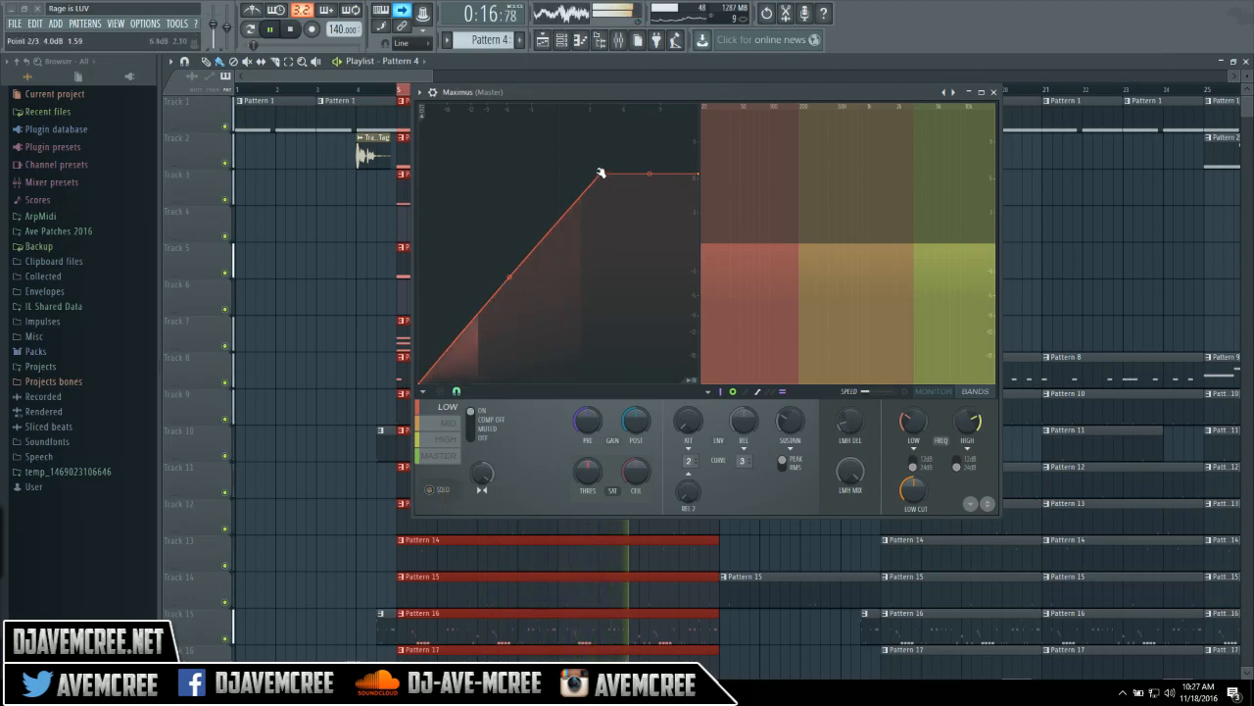
mouse_move(601, 174)
mouse_down()
mouse_move(519, 174)
mouse_move(587, 176)
mouse_up()
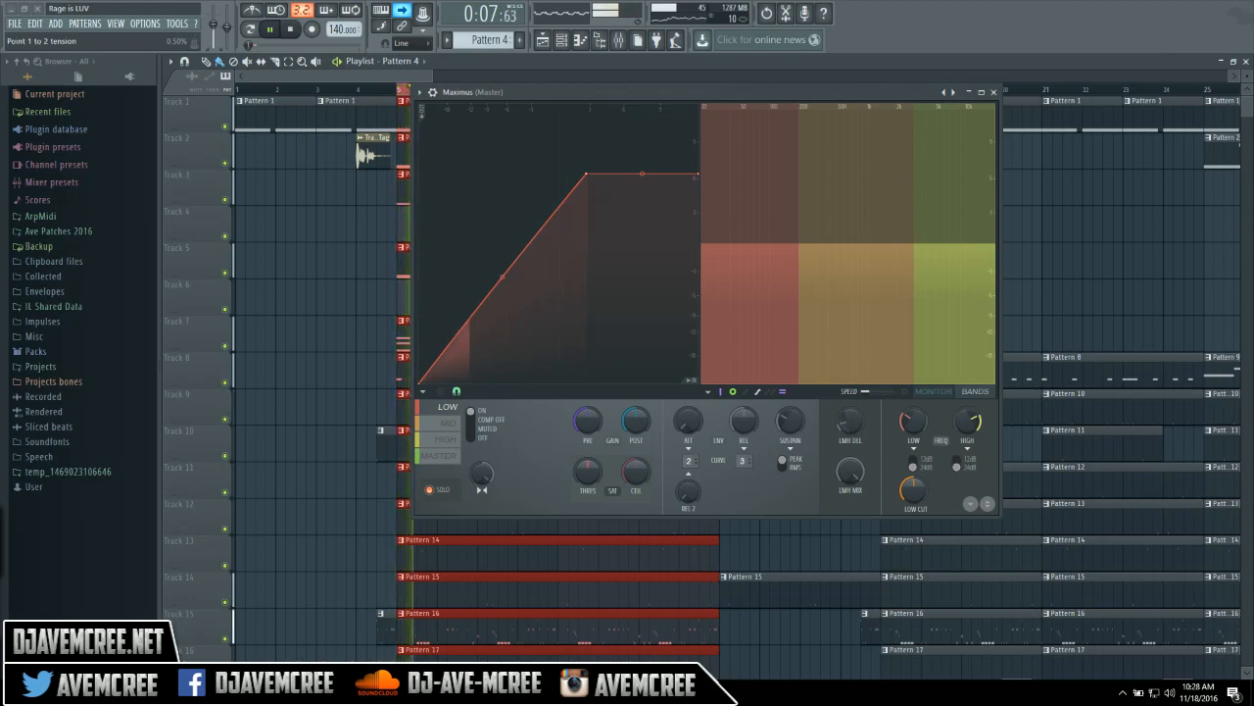
Step: Bow the low band's compression curve gently upward and shift its knee to a higher input level
drag(503, 276, 504, 235)
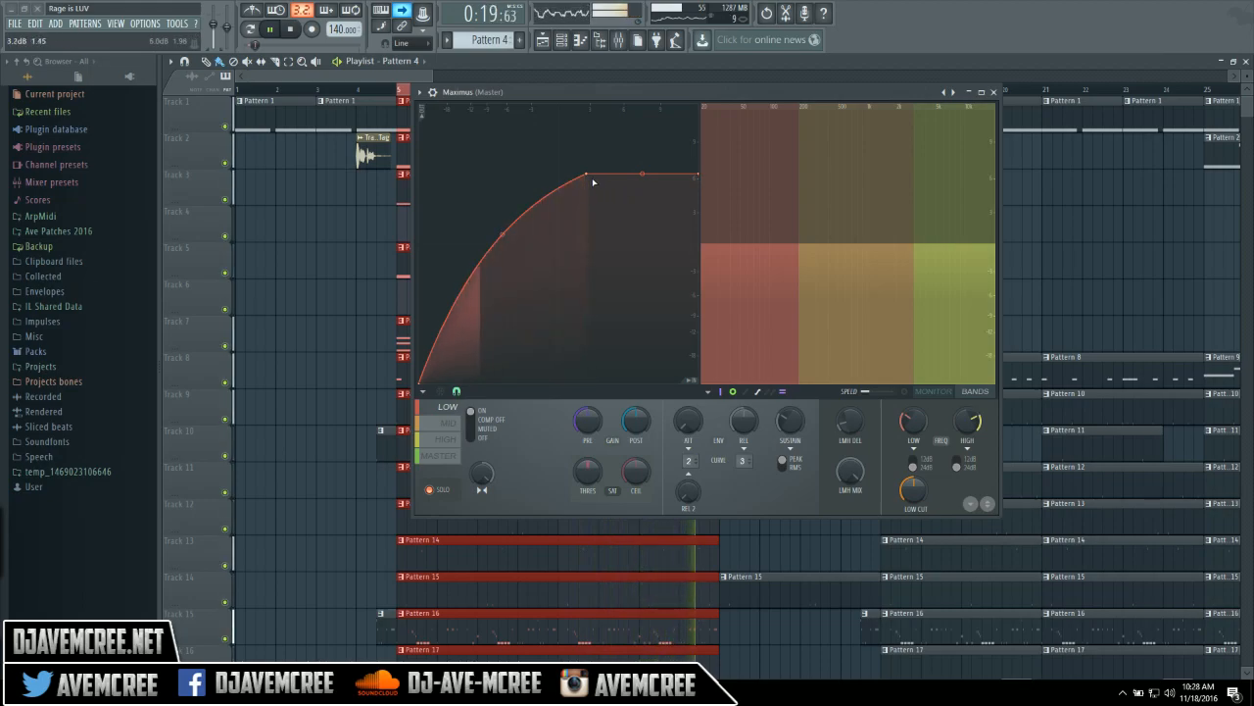
drag(592, 176, 632, 174)
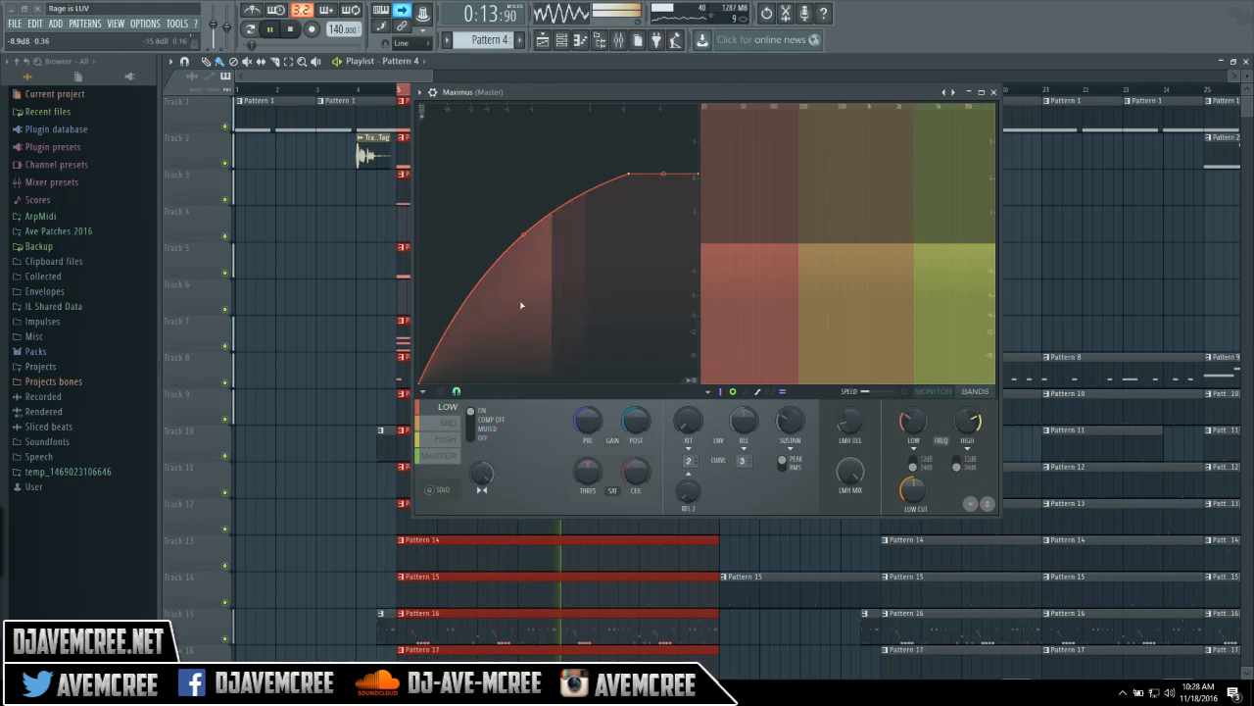
mouse_move(631, 176)
mouse_down()
mouse_move(573, 175)
mouse_move(640, 175)
mouse_up()
mouse_move(532, 229)
mouse_down()
mouse_move(532, 257)
mouse_move(532, 220)
mouse_move(532, 245)
mouse_up()
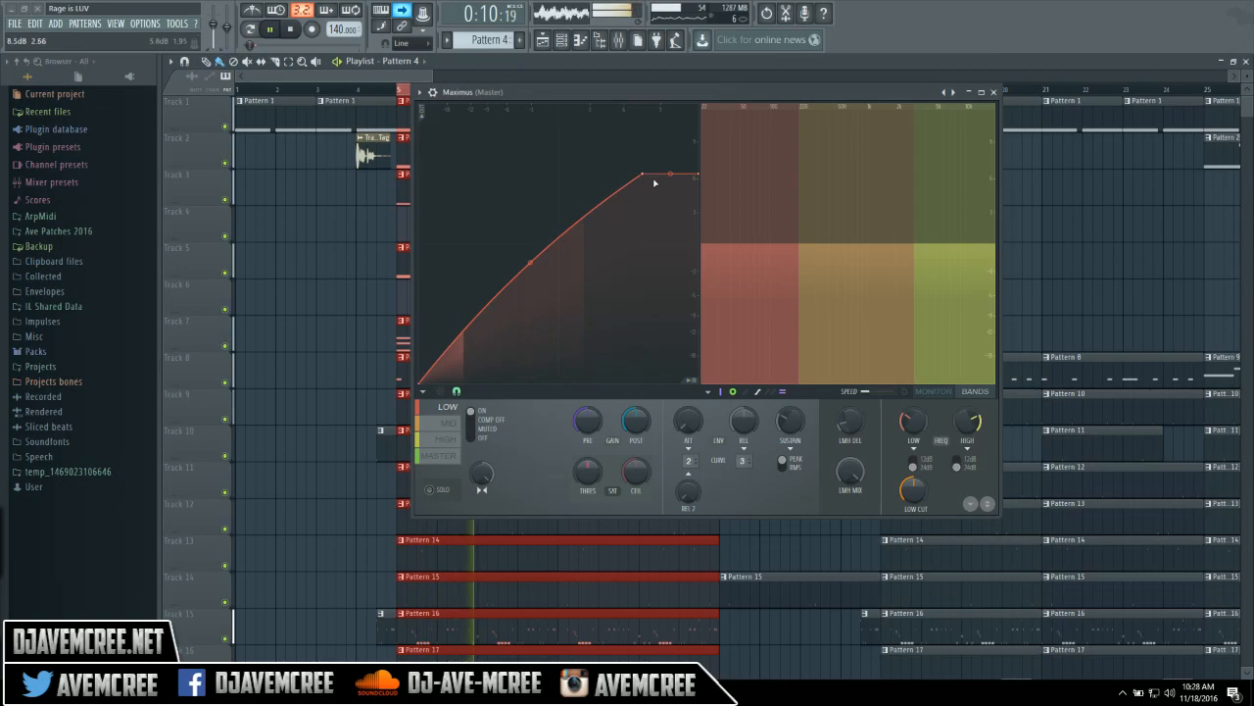
drag(647, 175, 637, 178)
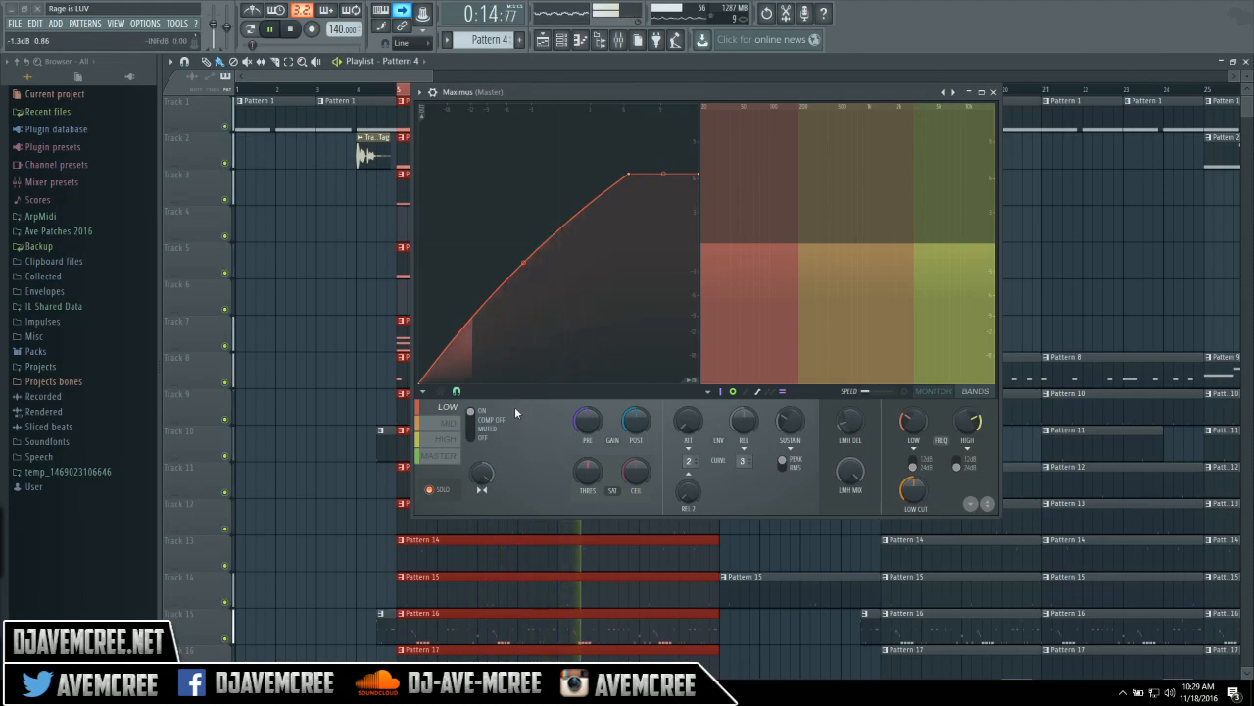
Step: Stop playback and alternate between the low and master bands to compare their compression curves, ending on master
click(455, 458)
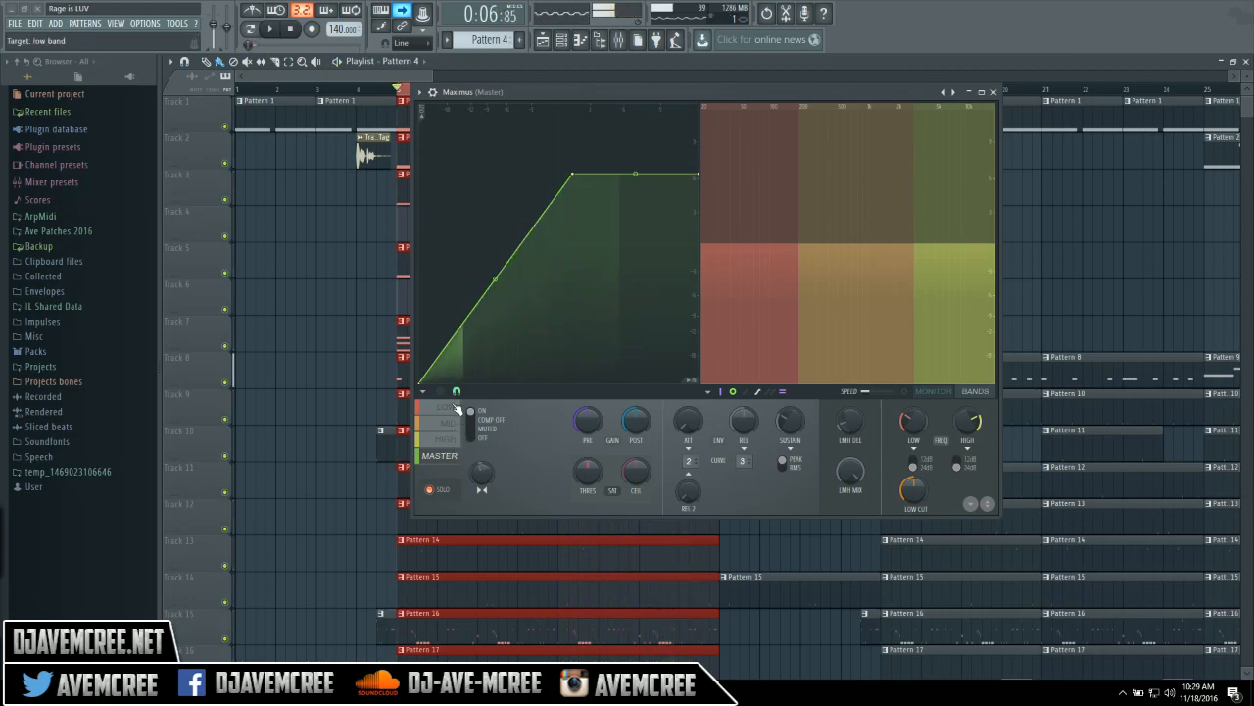
click(448, 407)
click(453, 458)
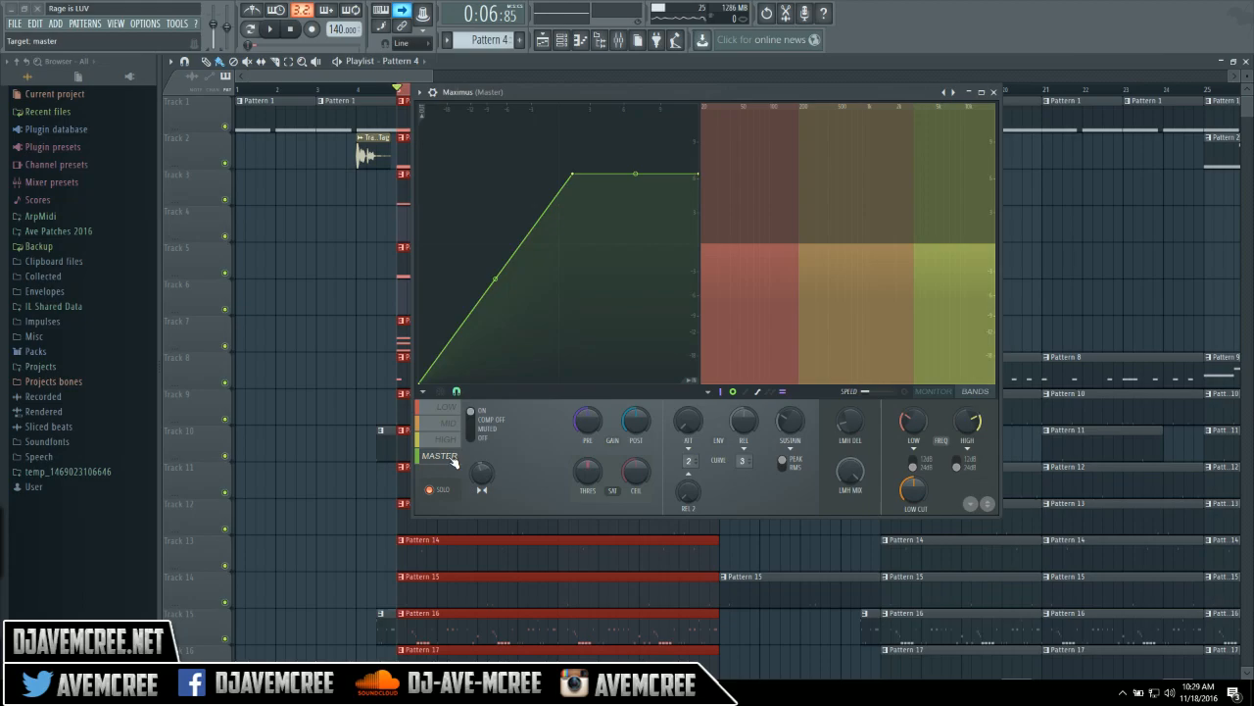
click(454, 408)
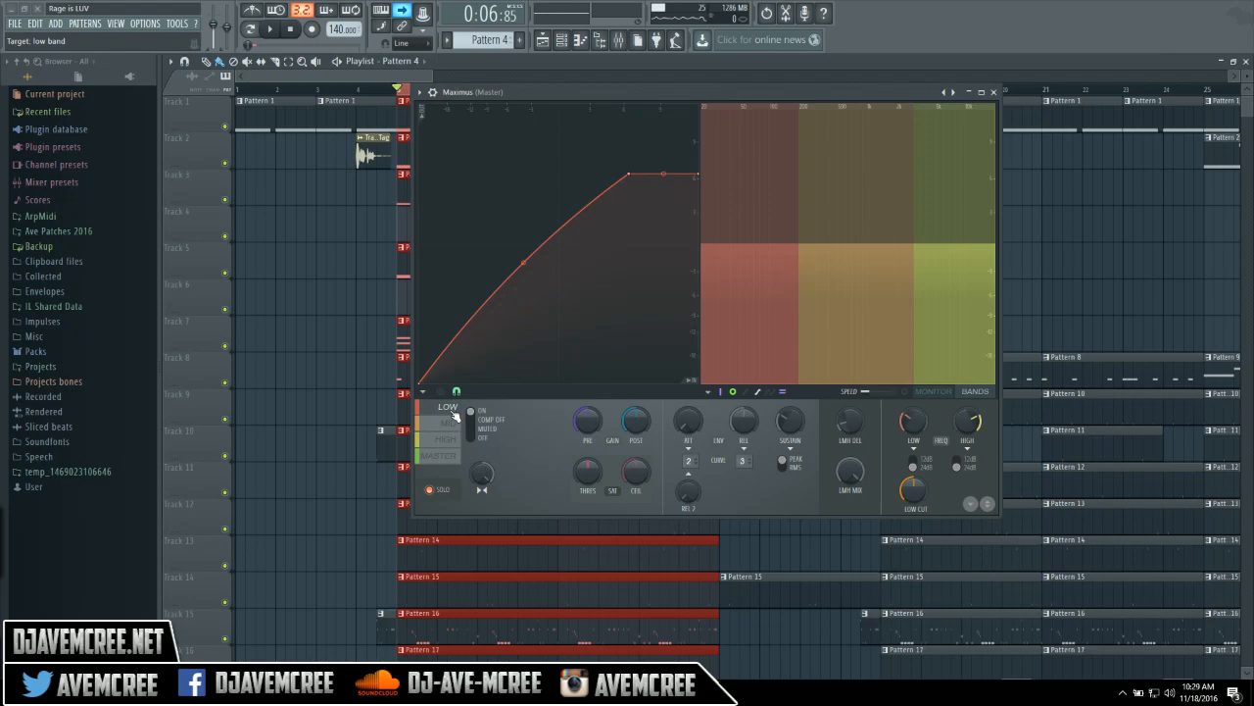
click(454, 458)
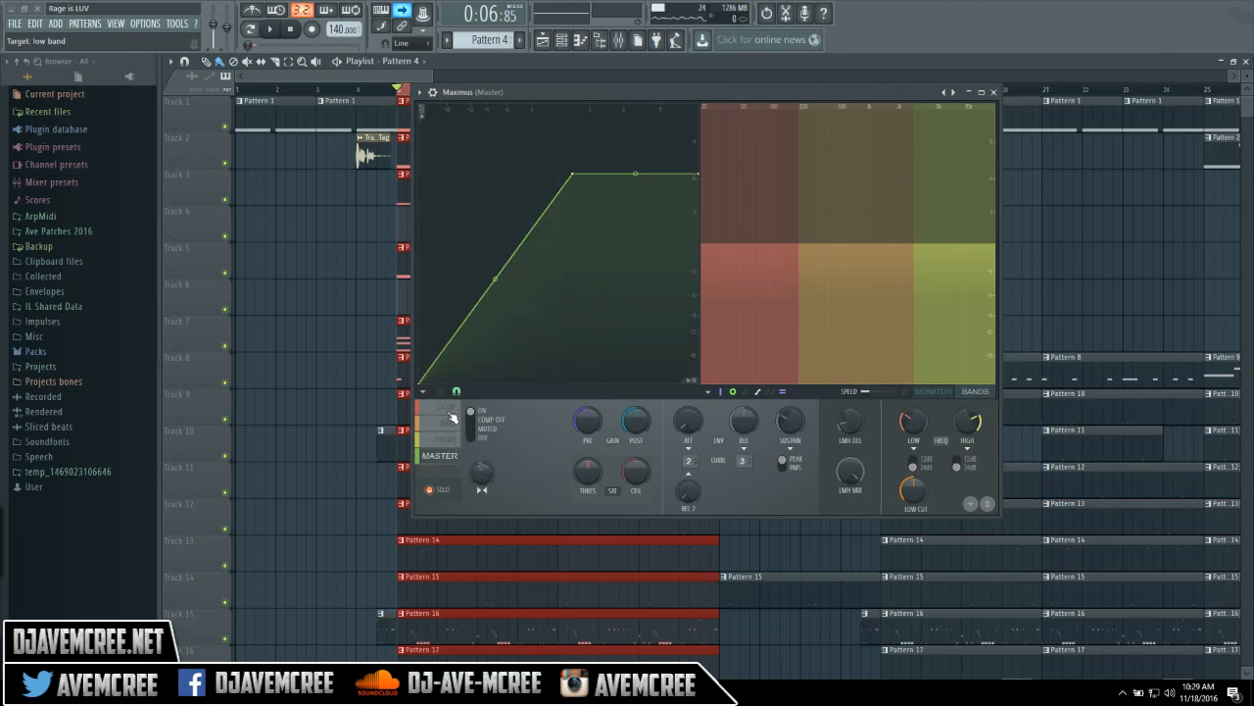
click(452, 409)
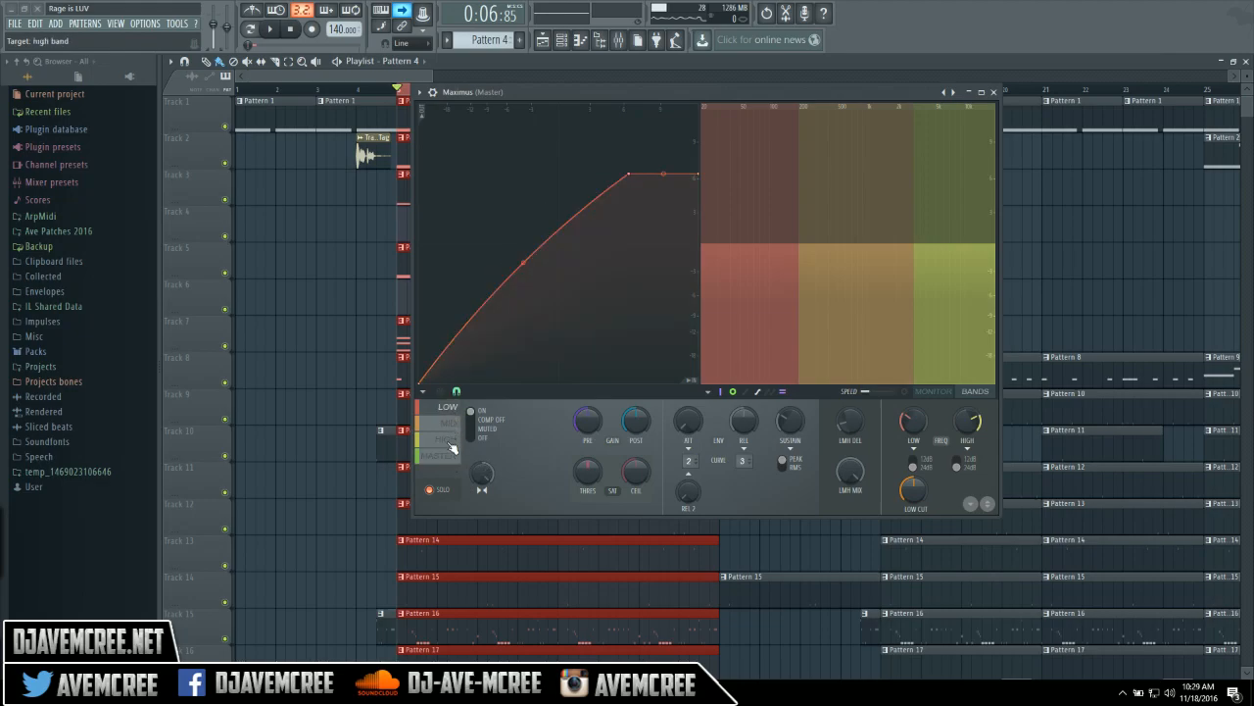
click(453, 456)
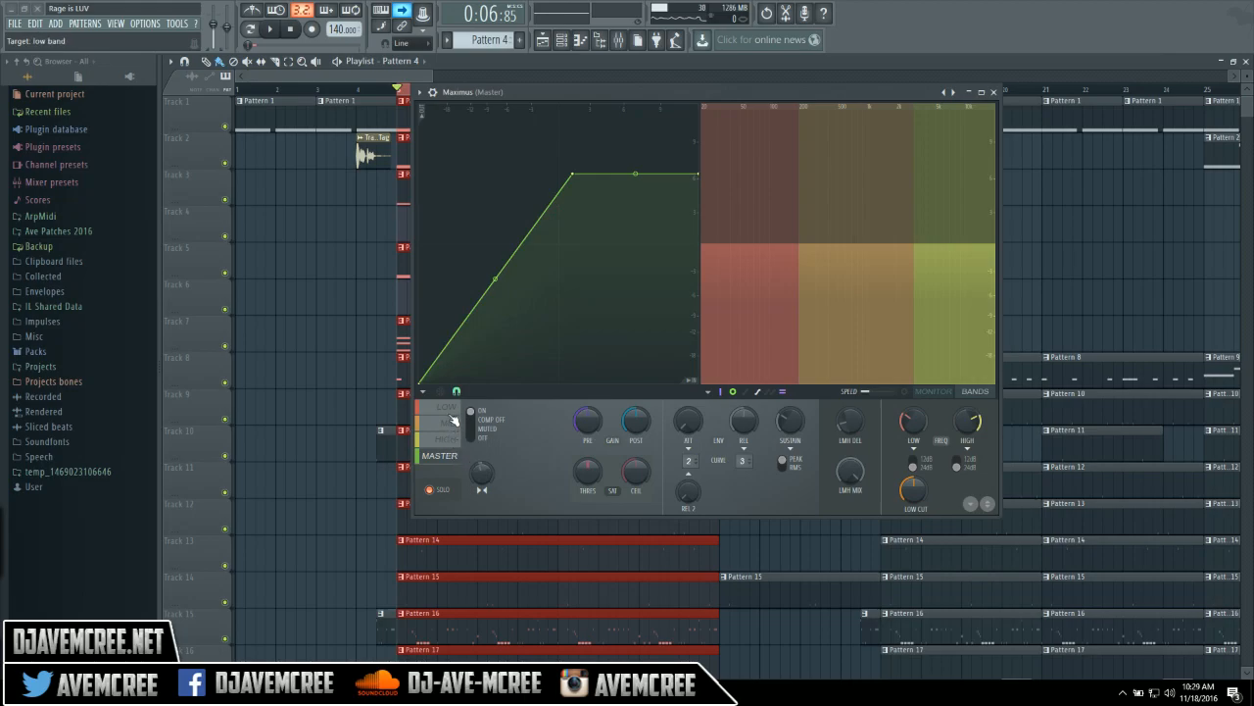
Step: Lower the flat ceiling of the low band's compression curve slightly, turn off solo and play a short part of the song
click(451, 411)
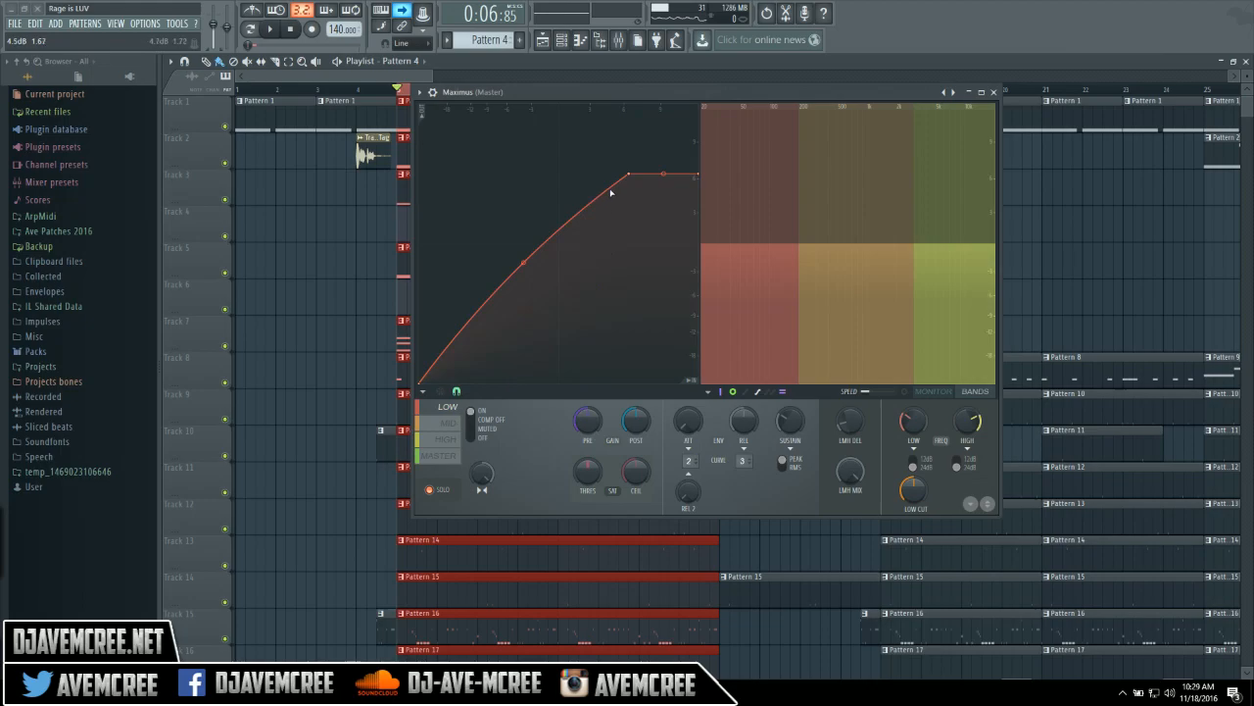
drag(629, 174, 701, 188)
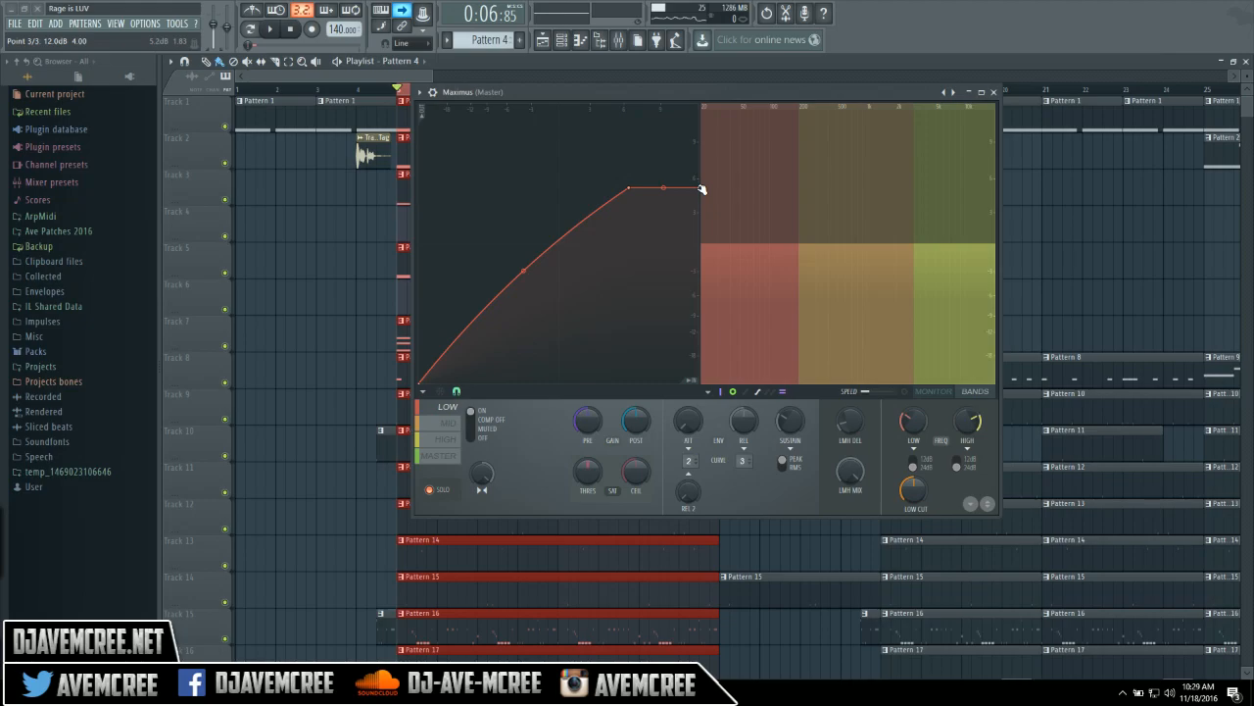
click(431, 491)
key(space)
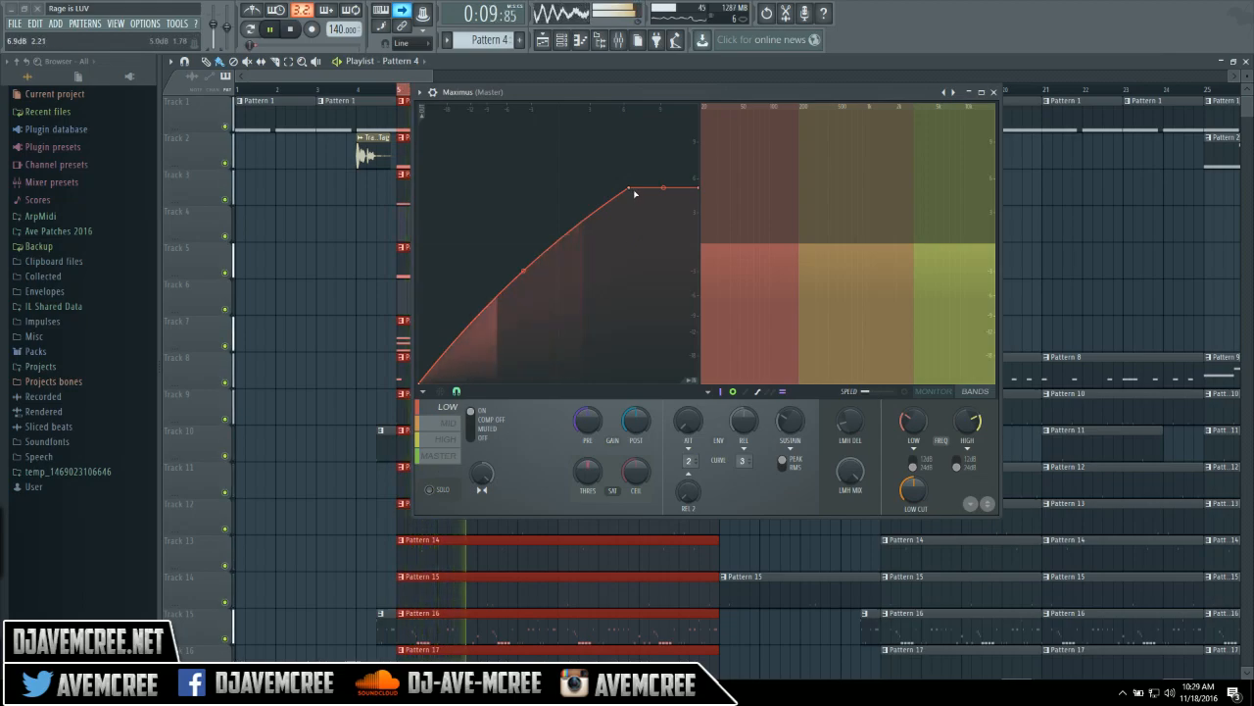
key(space)
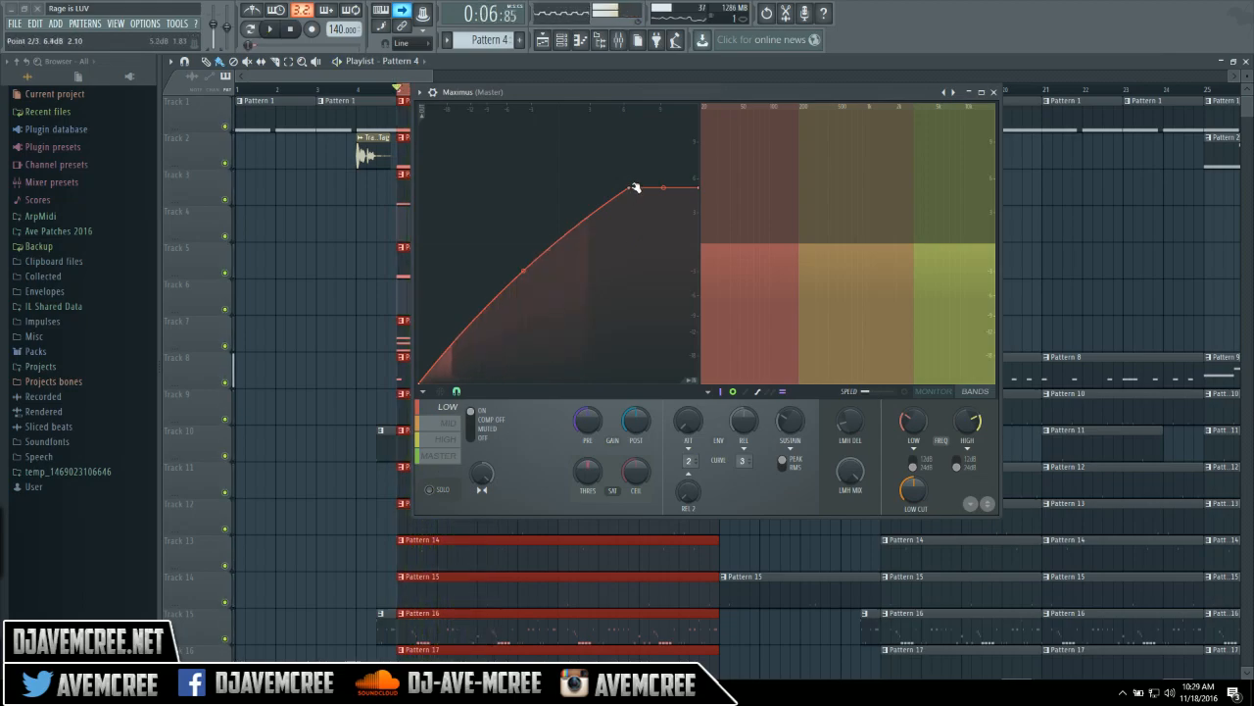
Step: Raise the low band's knee and end point to a higher, level ceiling and play the song
drag(630, 188, 632, 163)
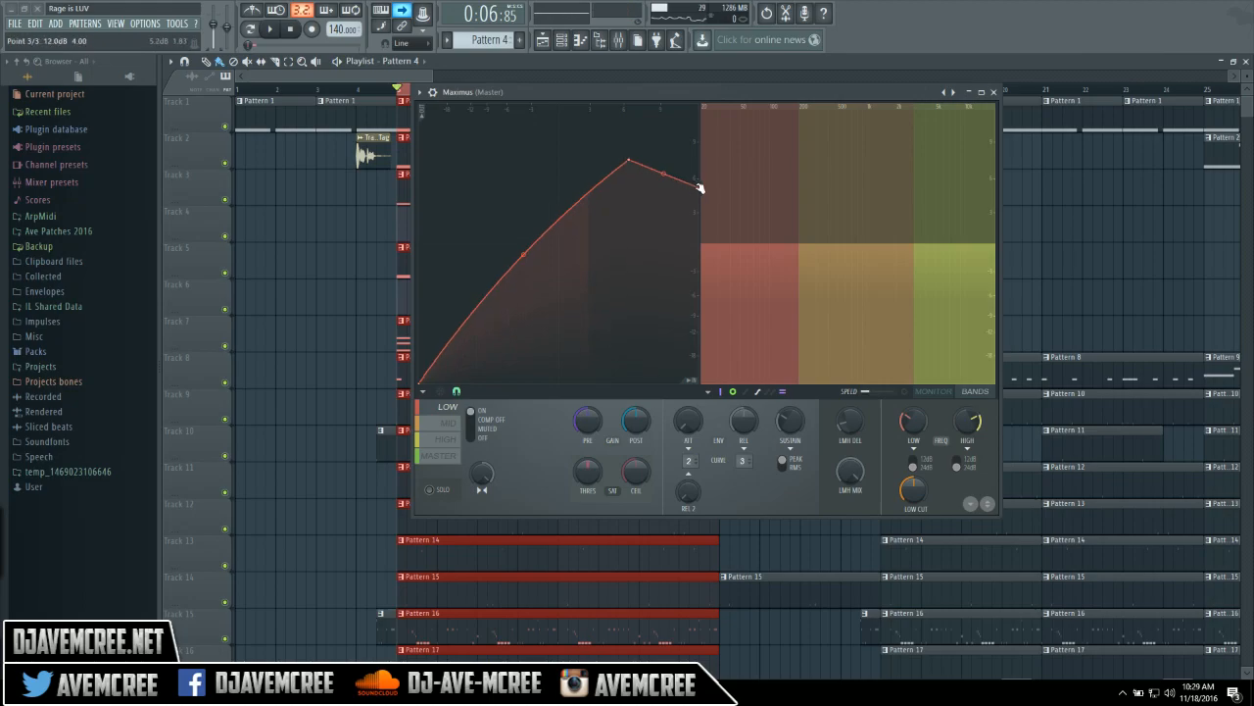
drag(700, 186, 700, 159)
key(space)
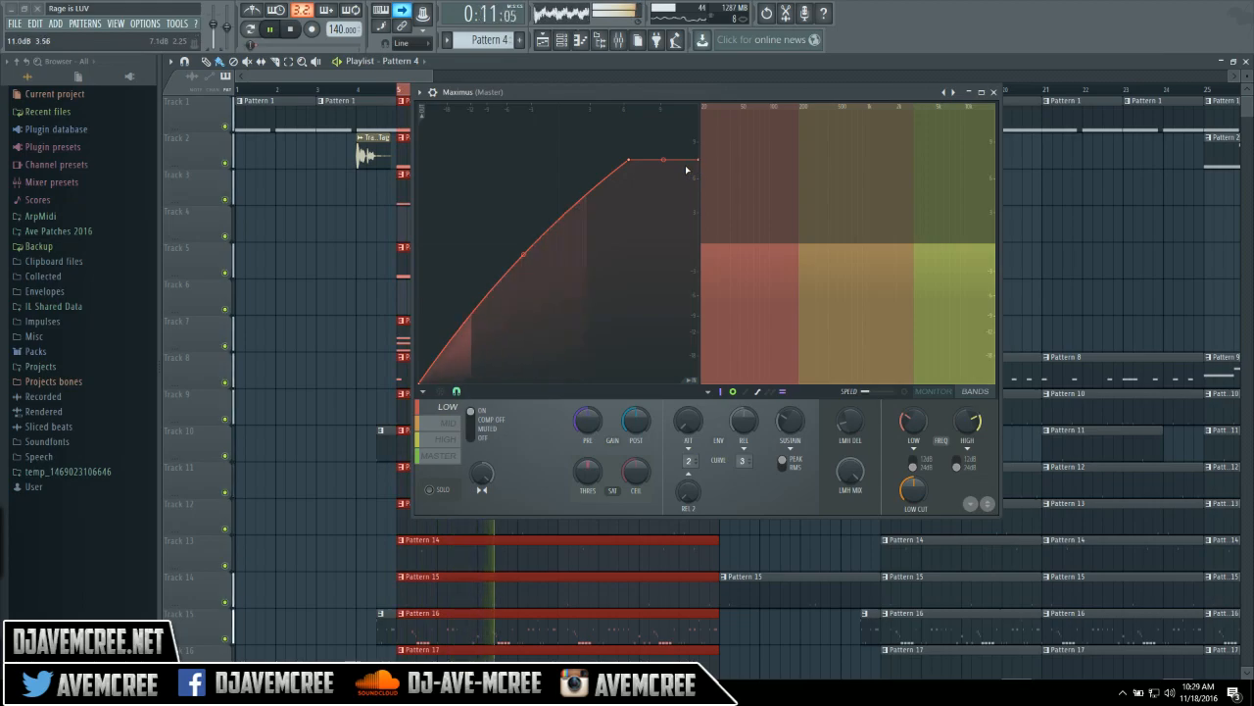
key(space)
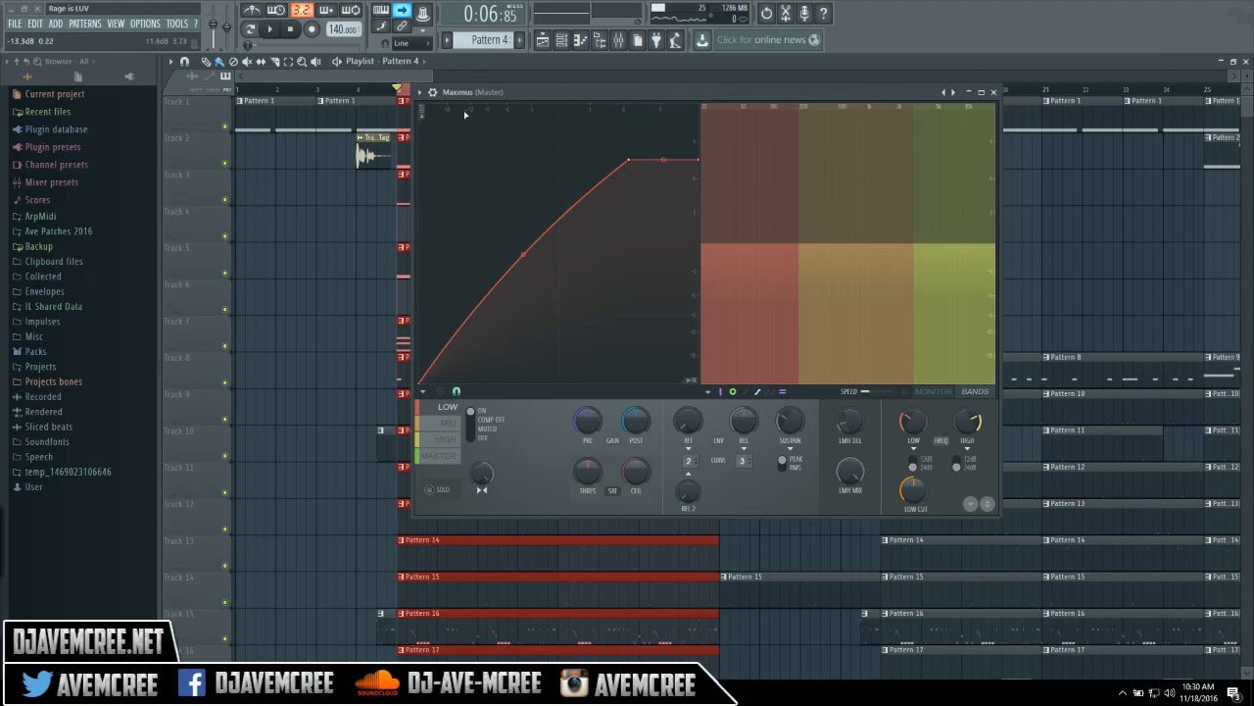
Step: Widen the Maximus window, switch to the monitor display and increase its scrolling speed during playback
drag(416, 149, 238, 149)
click(938, 391)
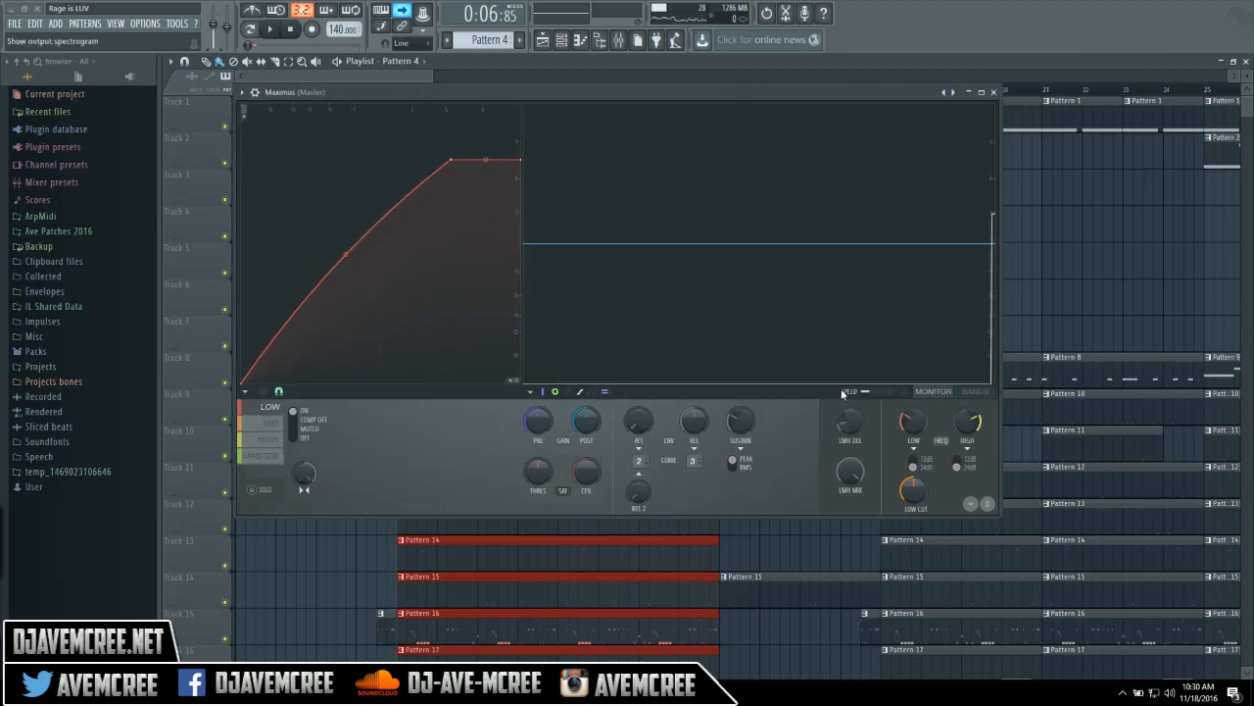
key(space)
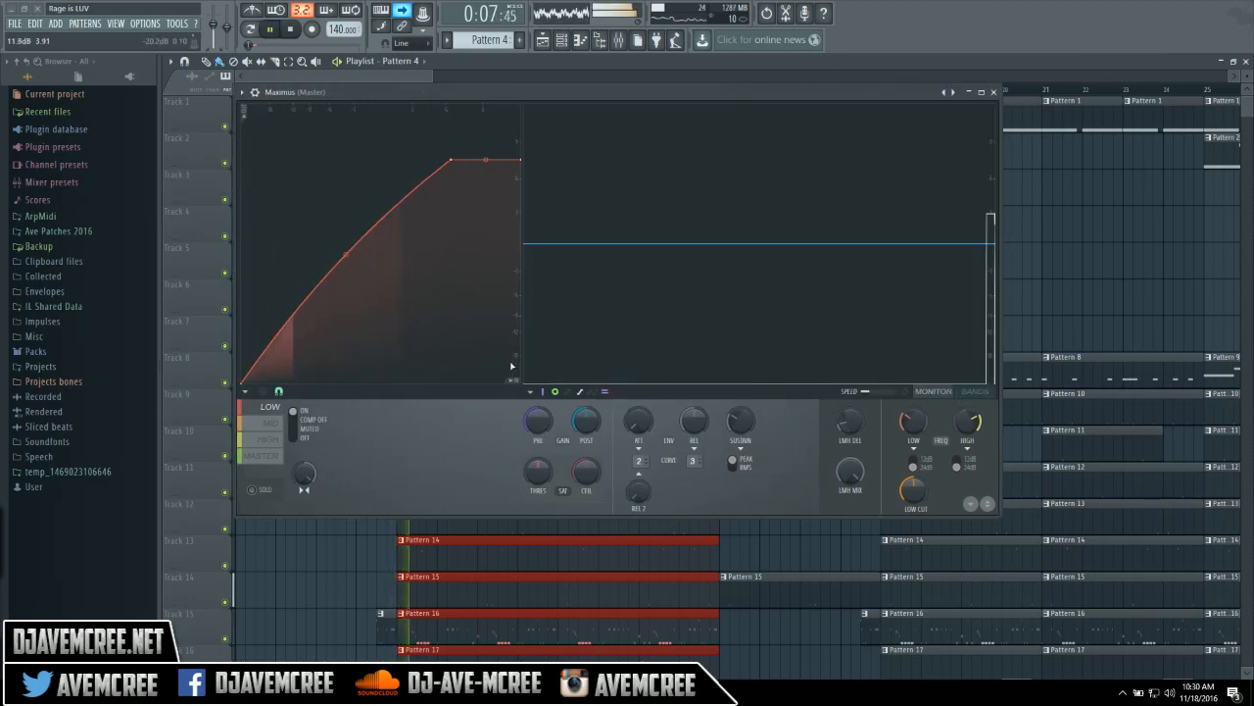
drag(864, 391, 881, 391)
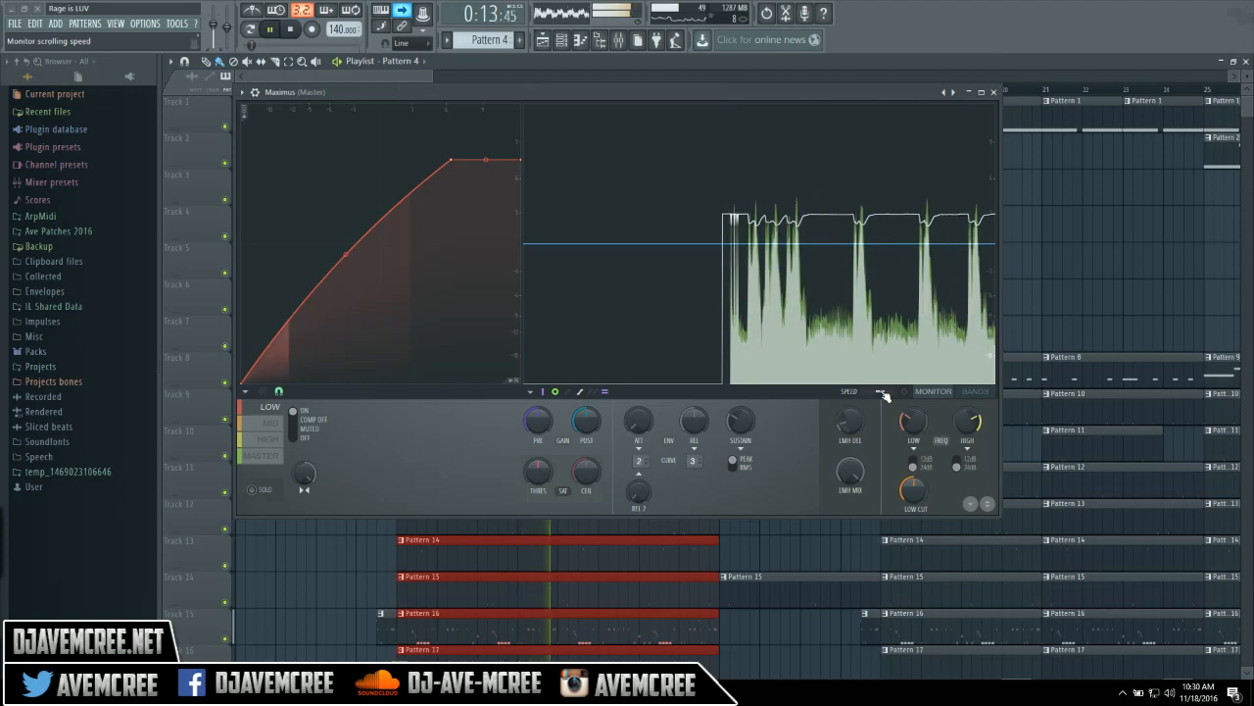
Step: Watch the master band's monitor during playback, stop the song and compare the high, mid and master curves
click(277, 456)
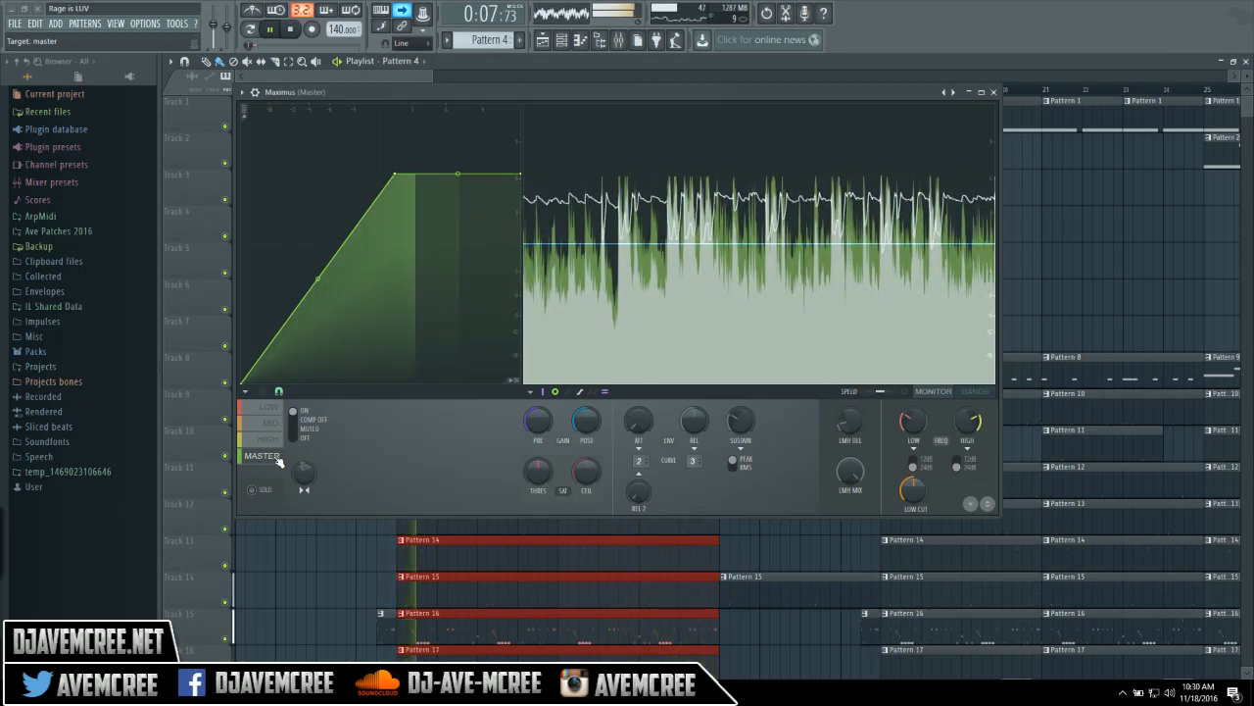
key(space)
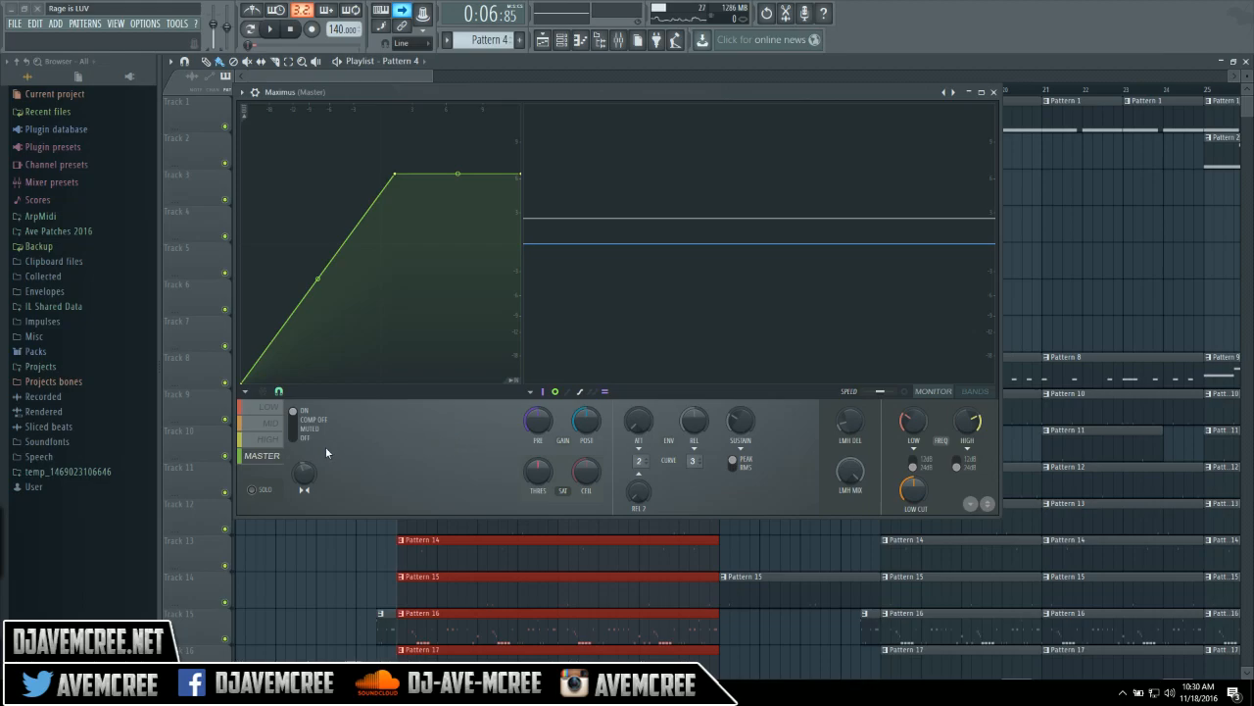
click(270, 443)
click(278, 425)
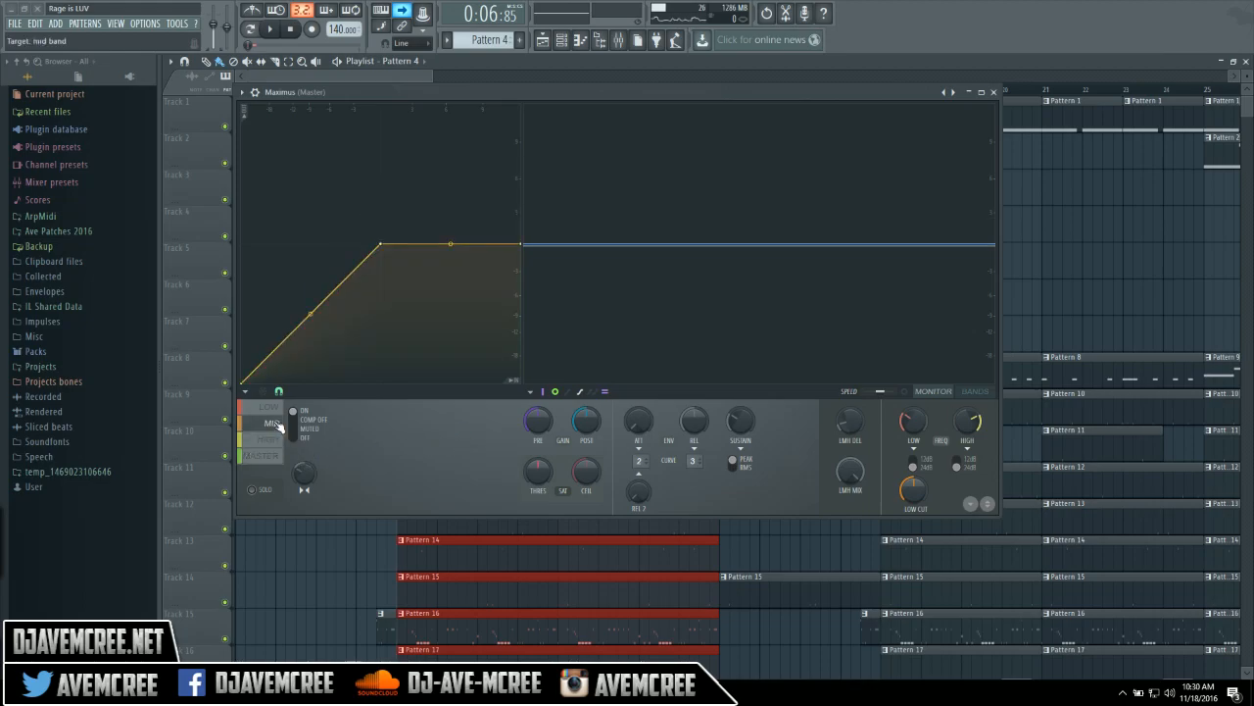
click(281, 461)
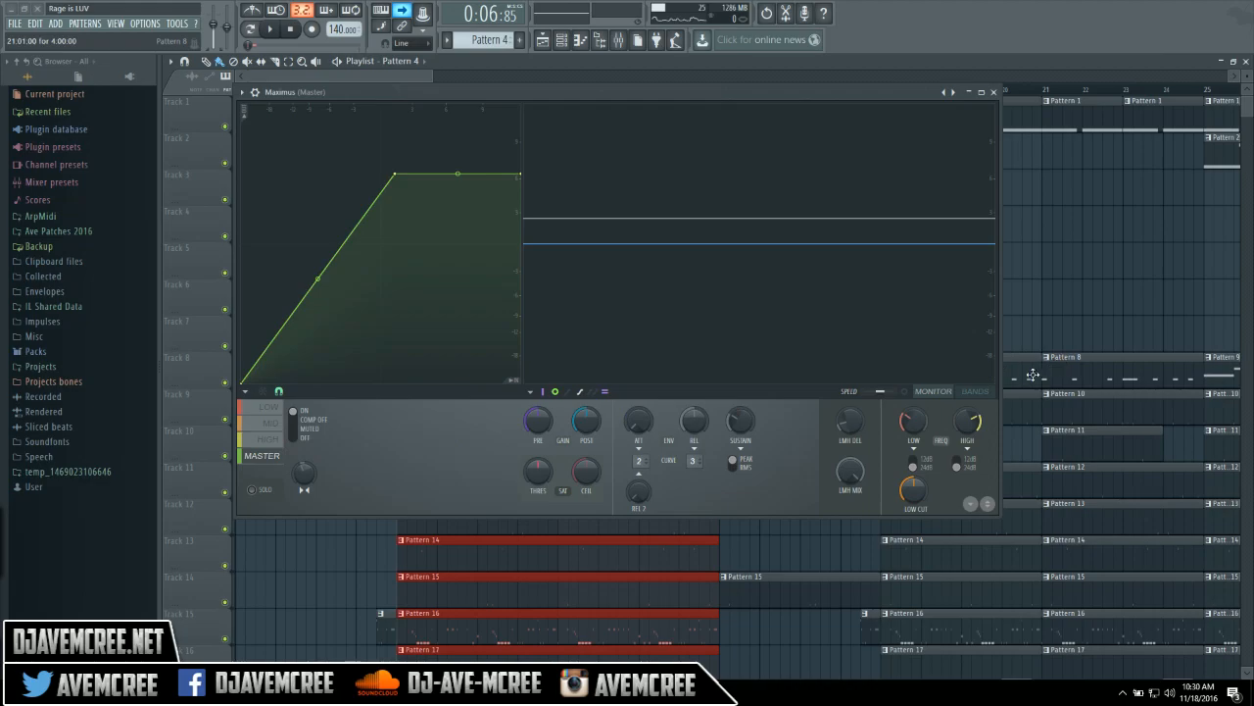
Step: Show the bands display and raise the mid band's level, with a smaller boost on the low band
click(992, 392)
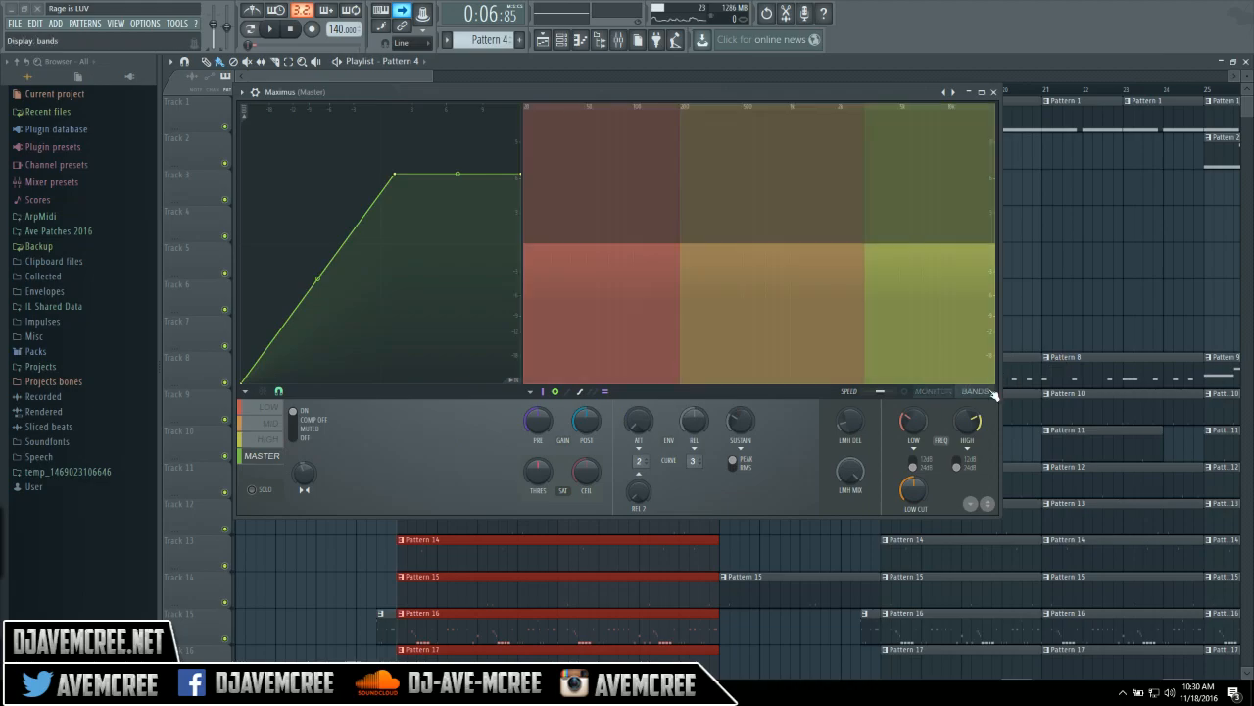
click(815, 245)
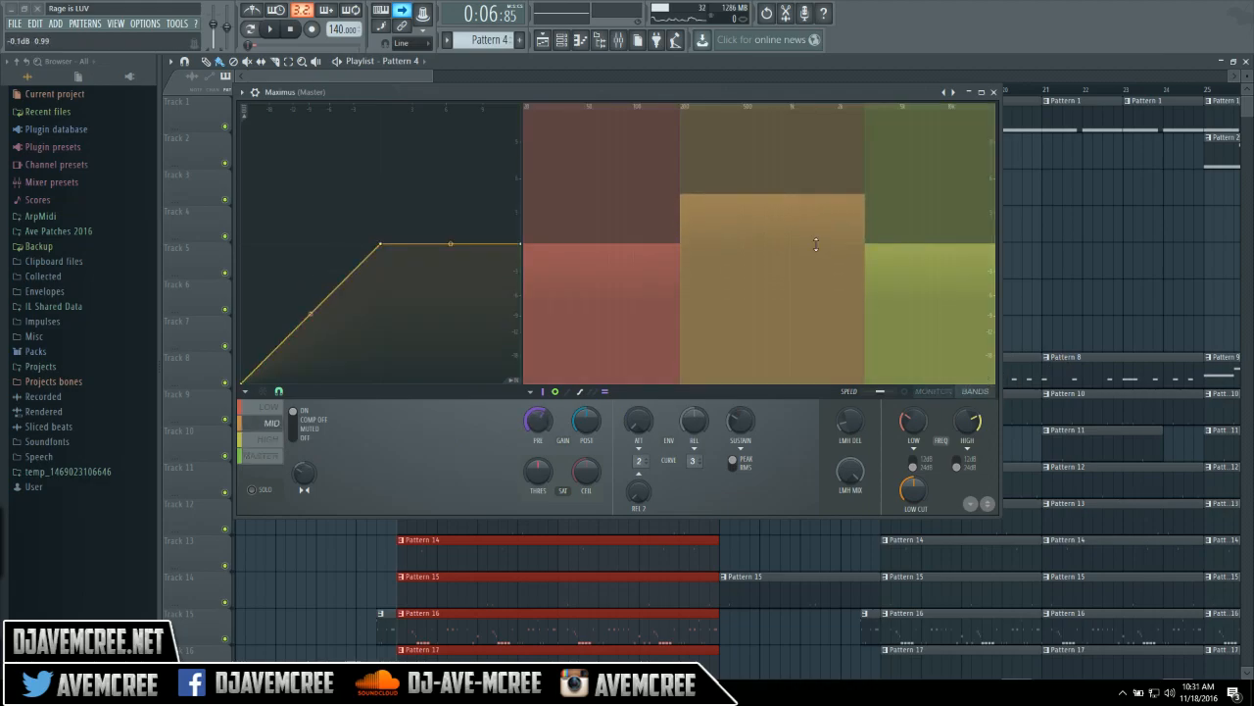
drag(810, 196, 810, 223)
mouse_move(654, 227)
mouse_down()
mouse_move(655, 205)
mouse_move(655, 226)
mouse_up()
drag(793, 232, 793, 216)
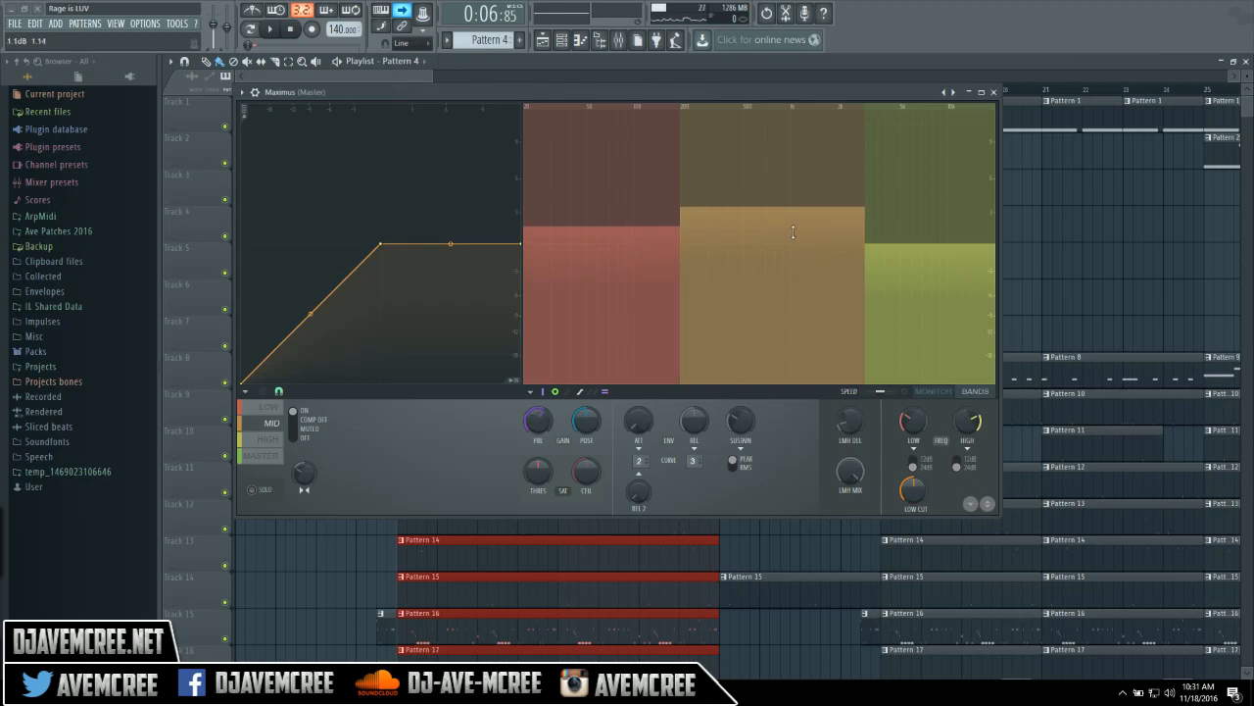
Step: During playback, return the mid and low bands to 0 dB and raise both again, the mid band to about 2.3 dB
key(space)
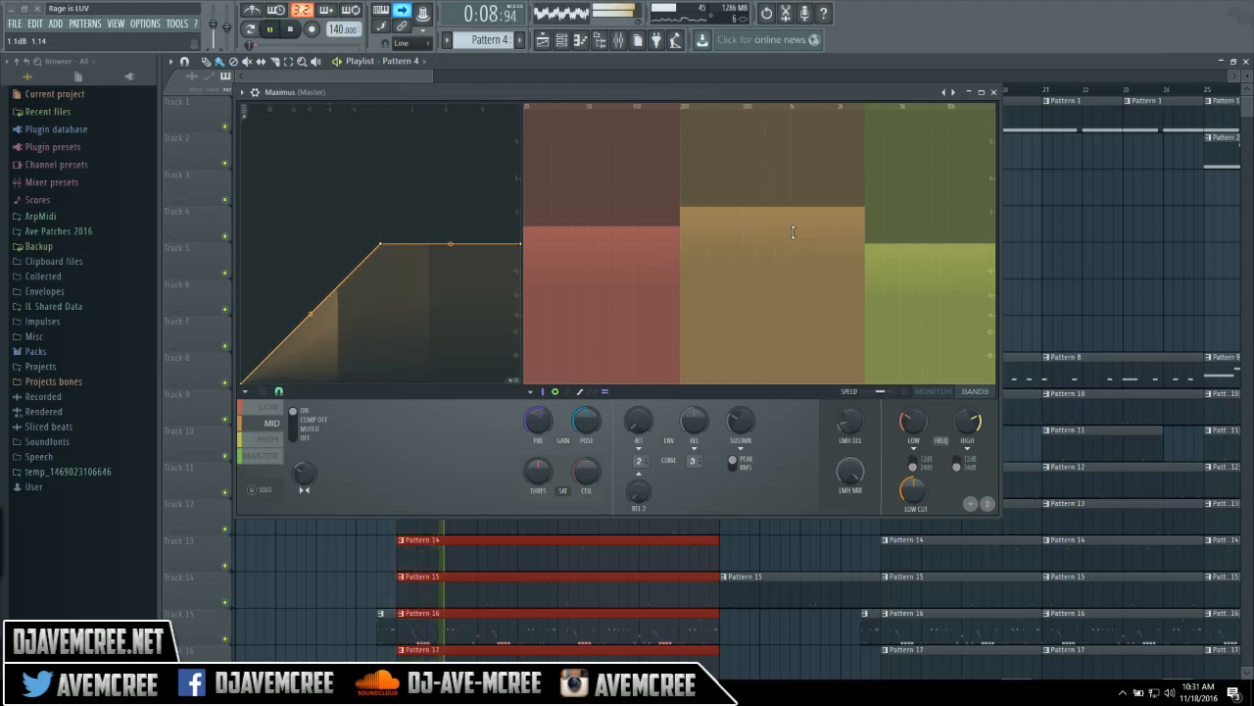
drag(785, 213, 785, 249)
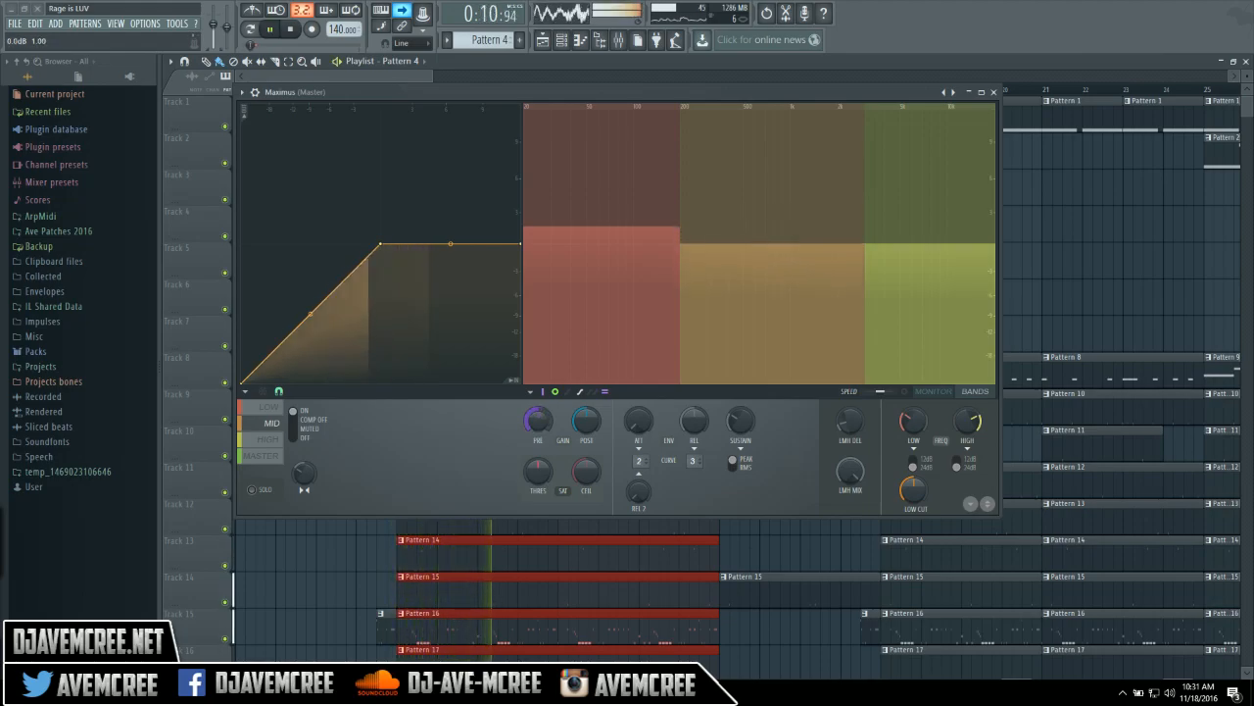
drag(647, 222, 647, 240)
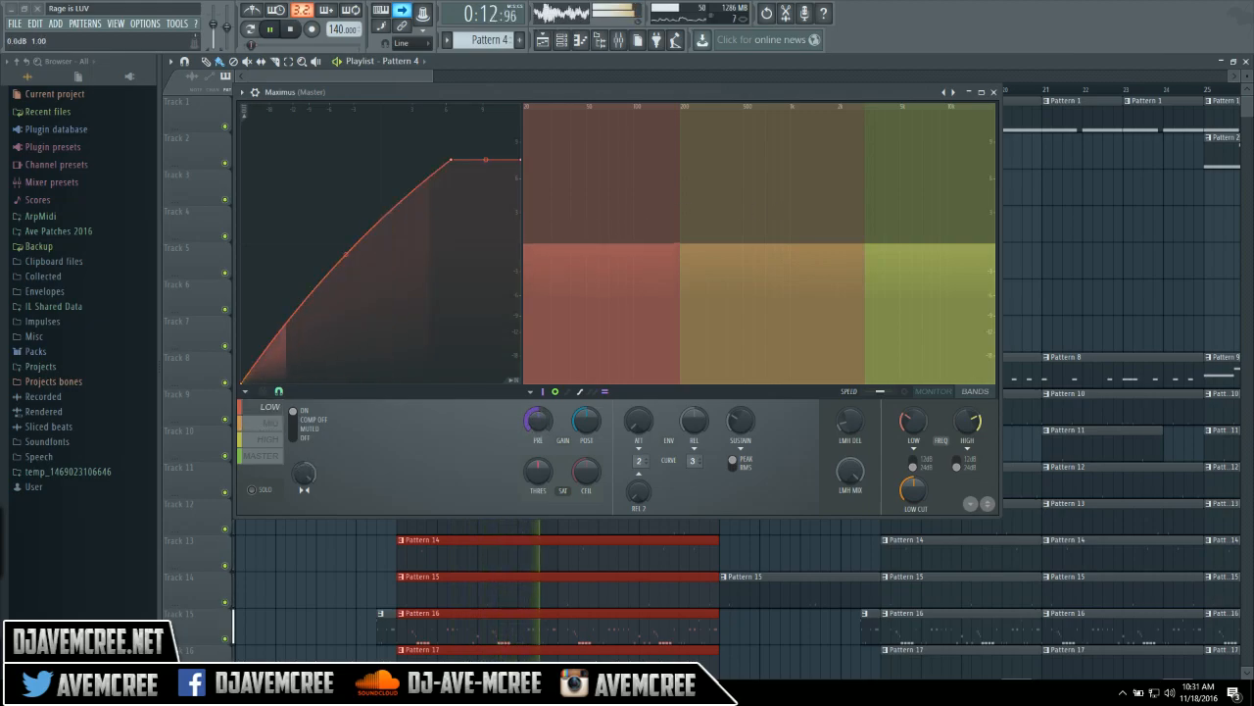
mouse_move(736, 243)
mouse_down()
mouse_move(736, 187)
mouse_move(736, 219)
mouse_up()
mouse_move(642, 237)
mouse_down()
mouse_move(643, 149)
mouse_move(642, 237)
mouse_up()
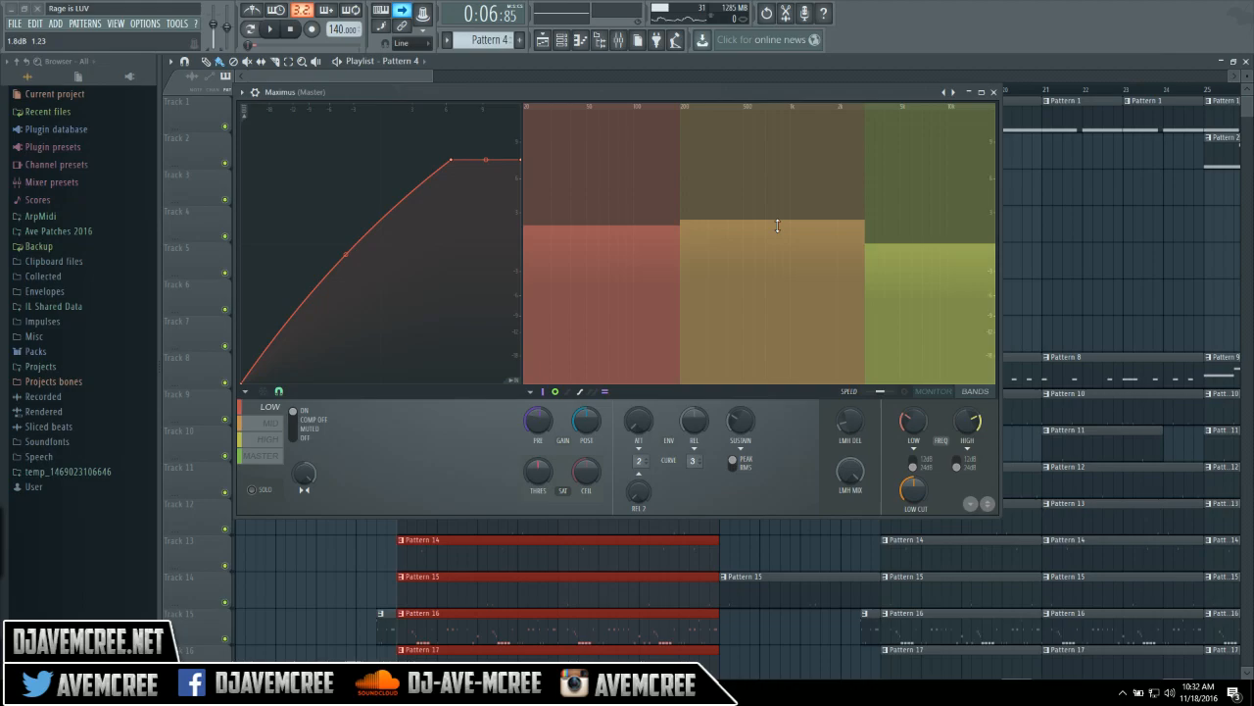
Step: Play the song, bring the mid band back to 0 dB and pull the low band slightly below 0 dB
key(space)
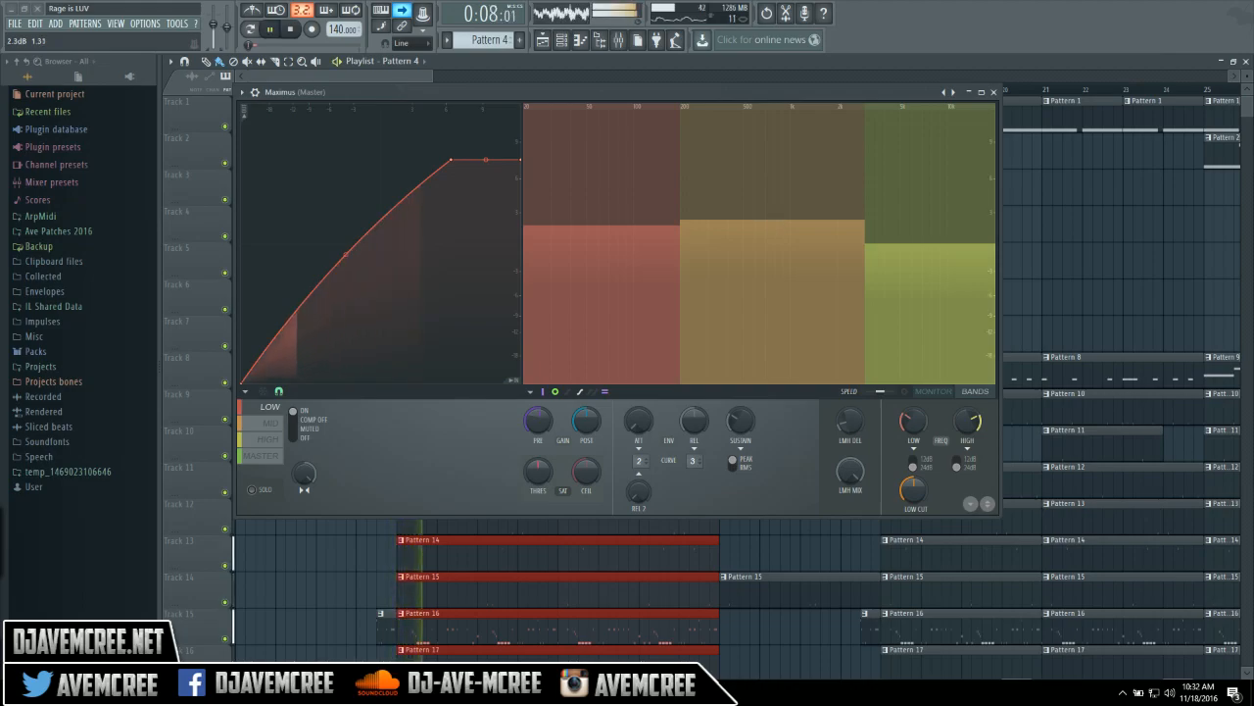
click(777, 226)
drag(777, 225, 777, 244)
drag(655, 221, 612, 259)
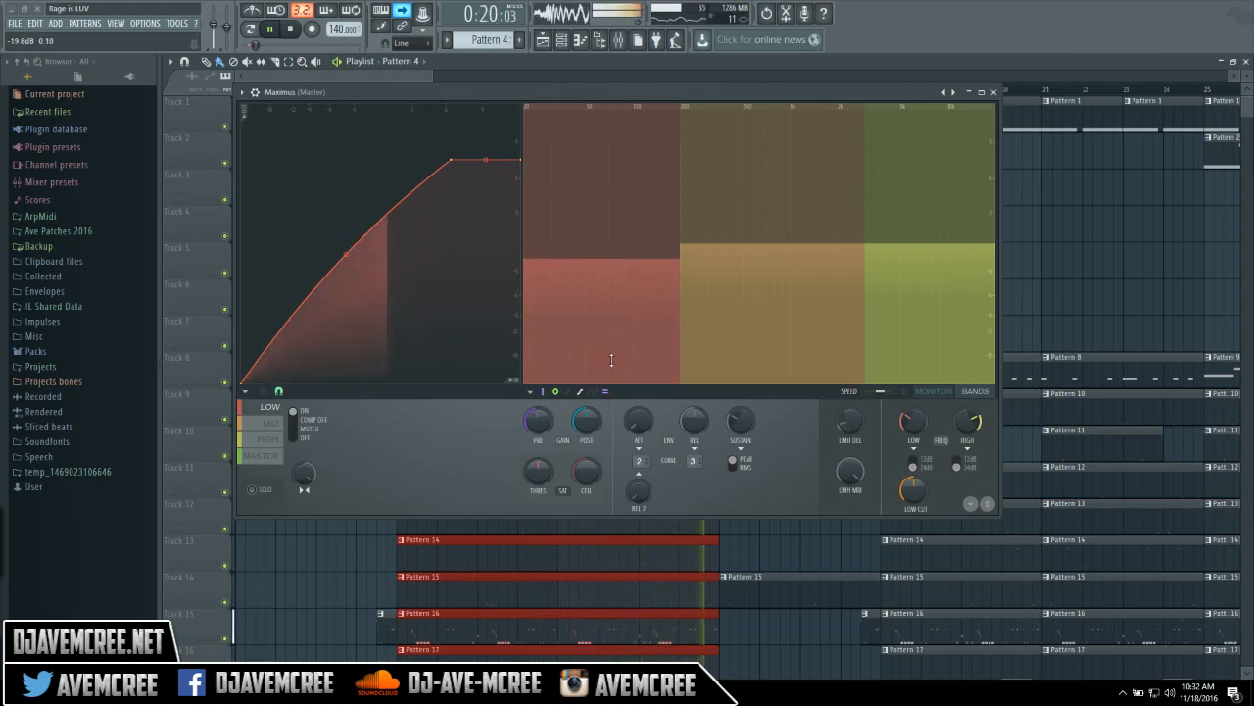
key(space)
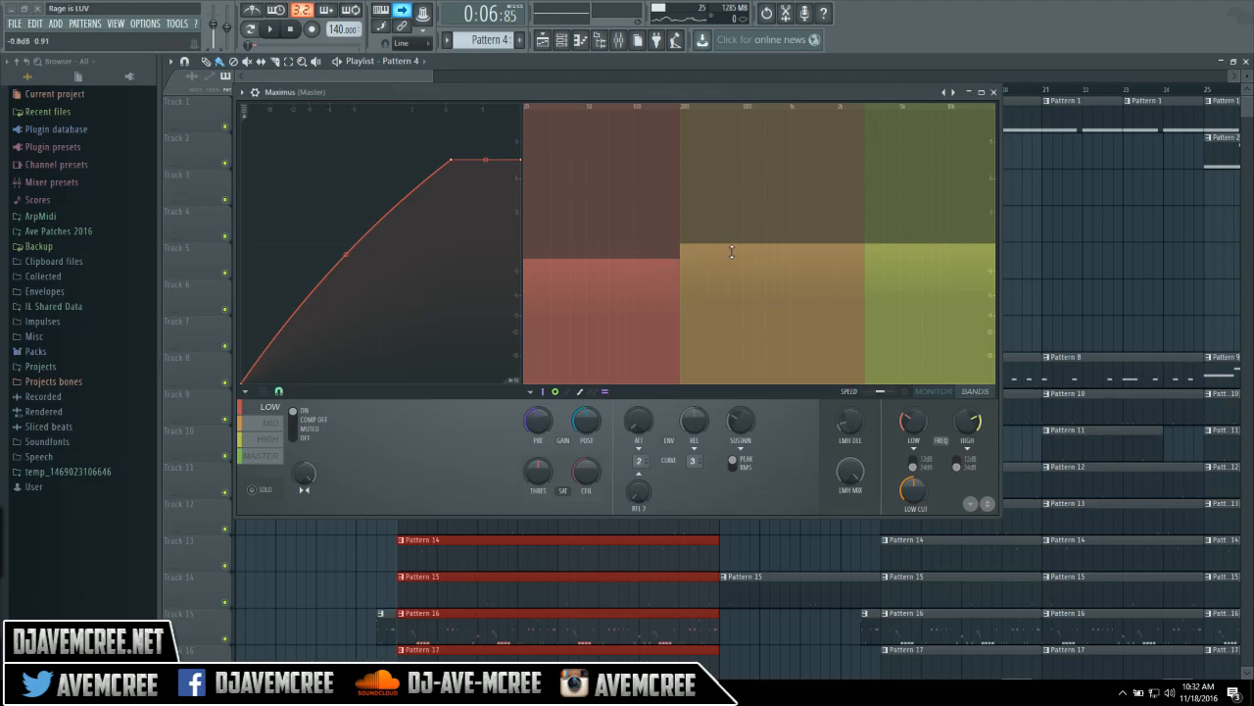
Step: Raise the high band's level to about 3 dB and return the low band to 0 dB during playback
click(899, 250)
key(space)
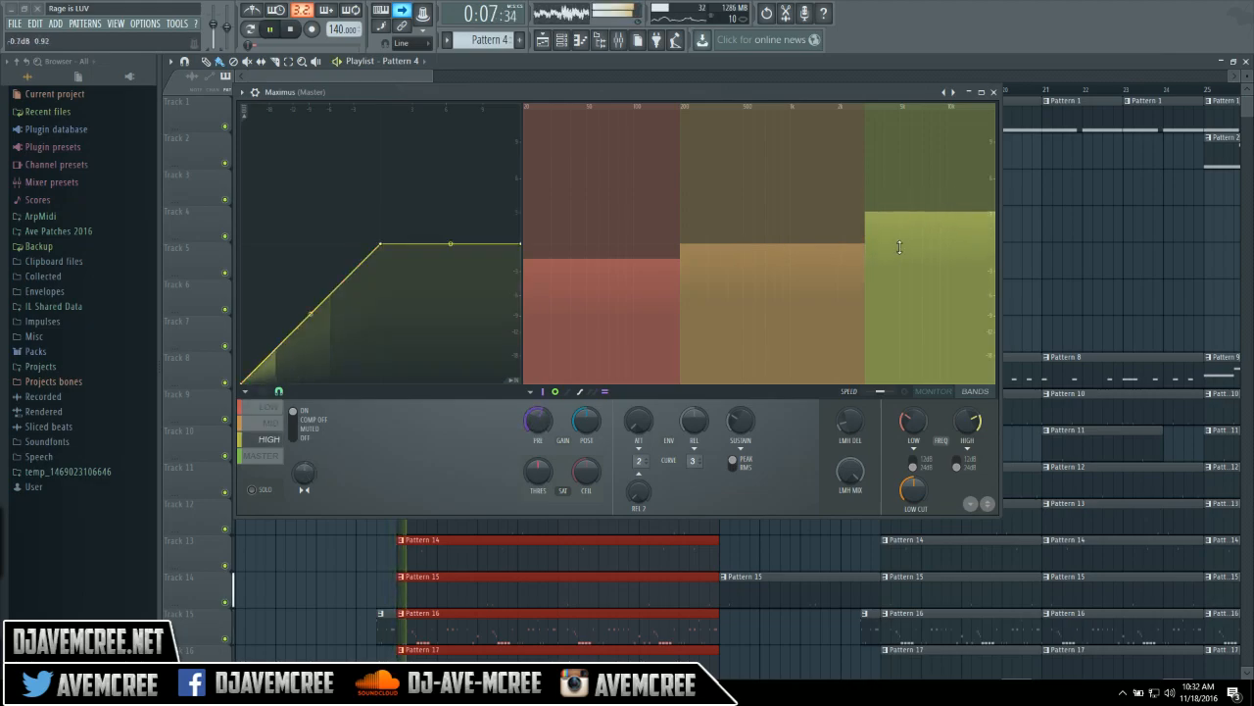
drag(899, 249, 898, 213)
mouse_move(655, 257)
mouse_down()
mouse_move(654, 167)
mouse_move(654, 243)
mouse_up()
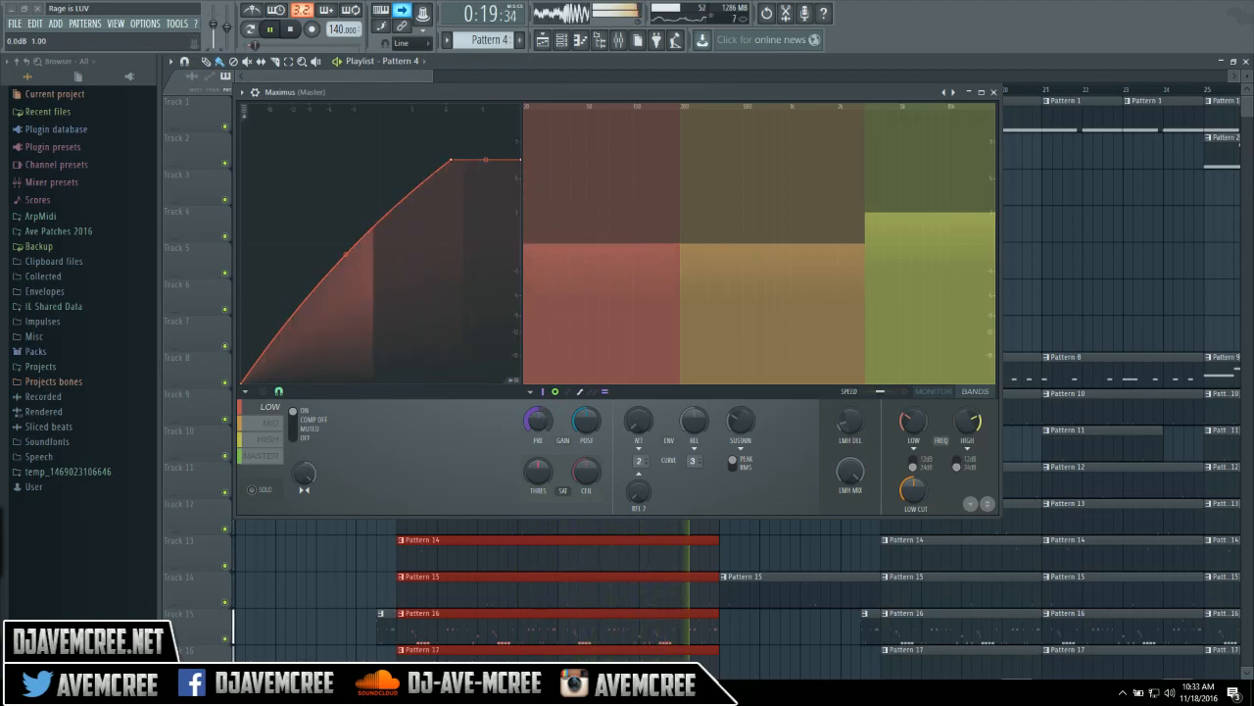
key(space)
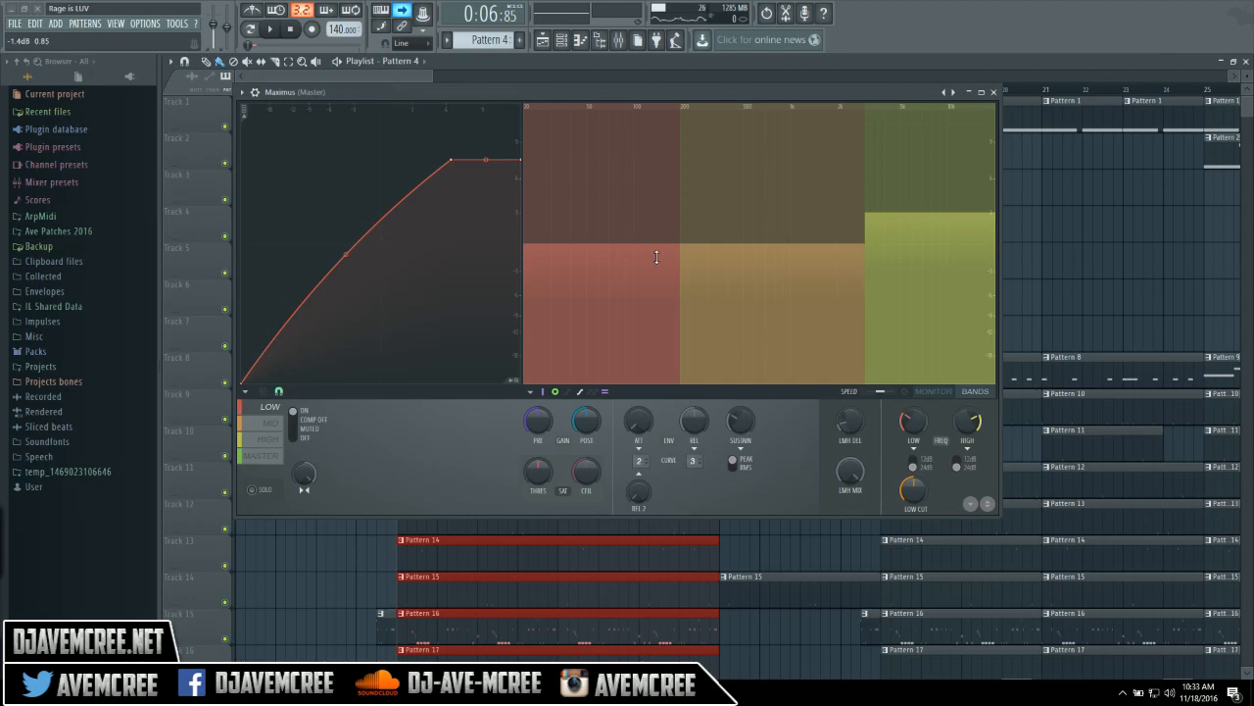
Step: Switch back to the monitor display and compare the curves of the low, mid, high and master bands
click(931, 391)
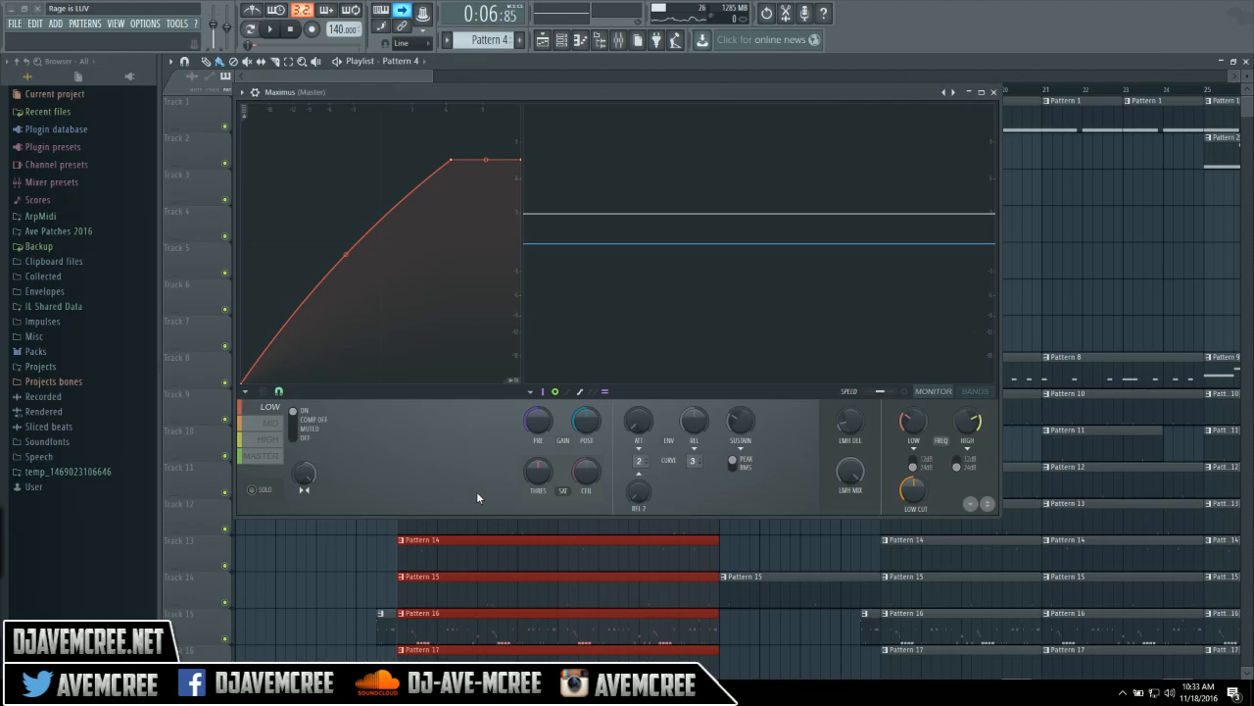
click(270, 427)
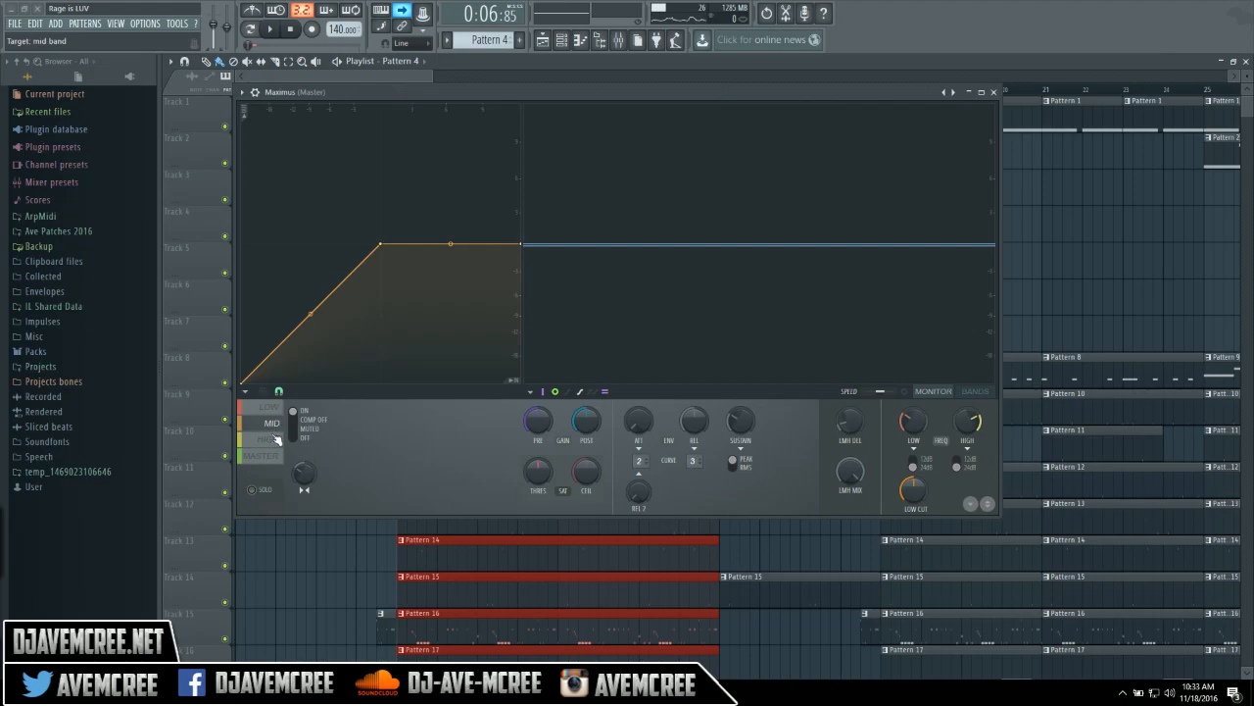
click(278, 460)
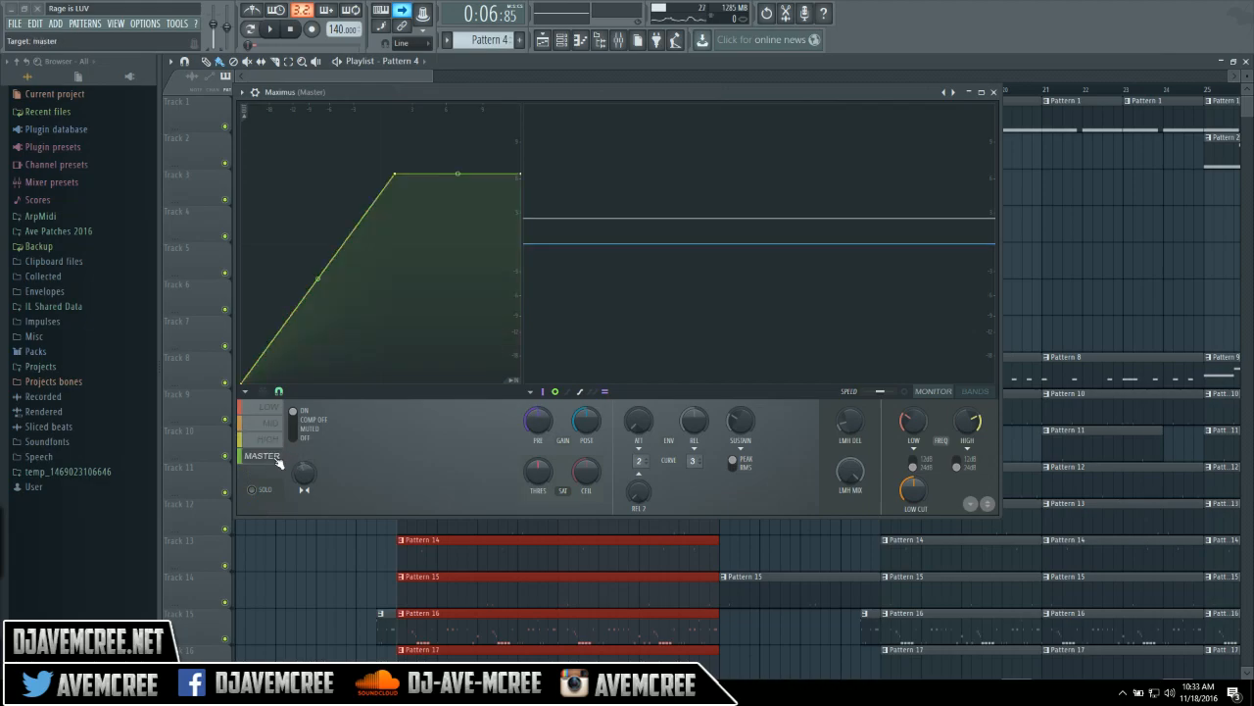
click(276, 440)
click(277, 413)
click(275, 425)
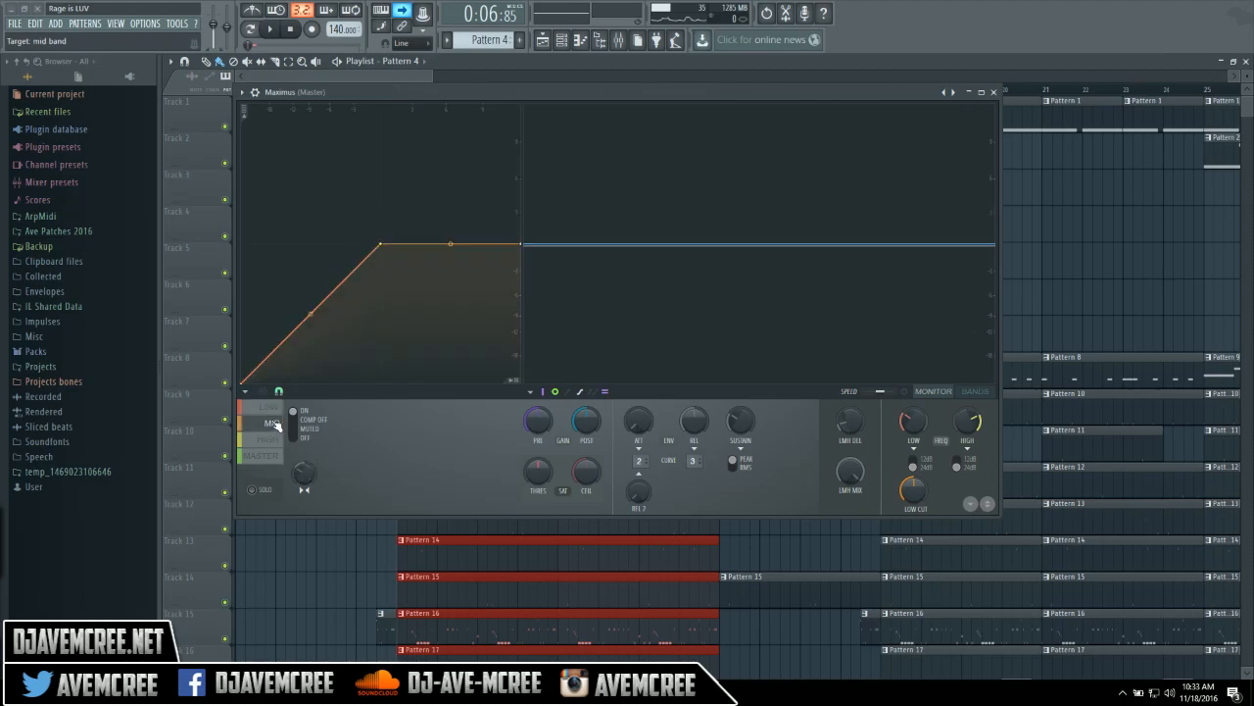
click(266, 443)
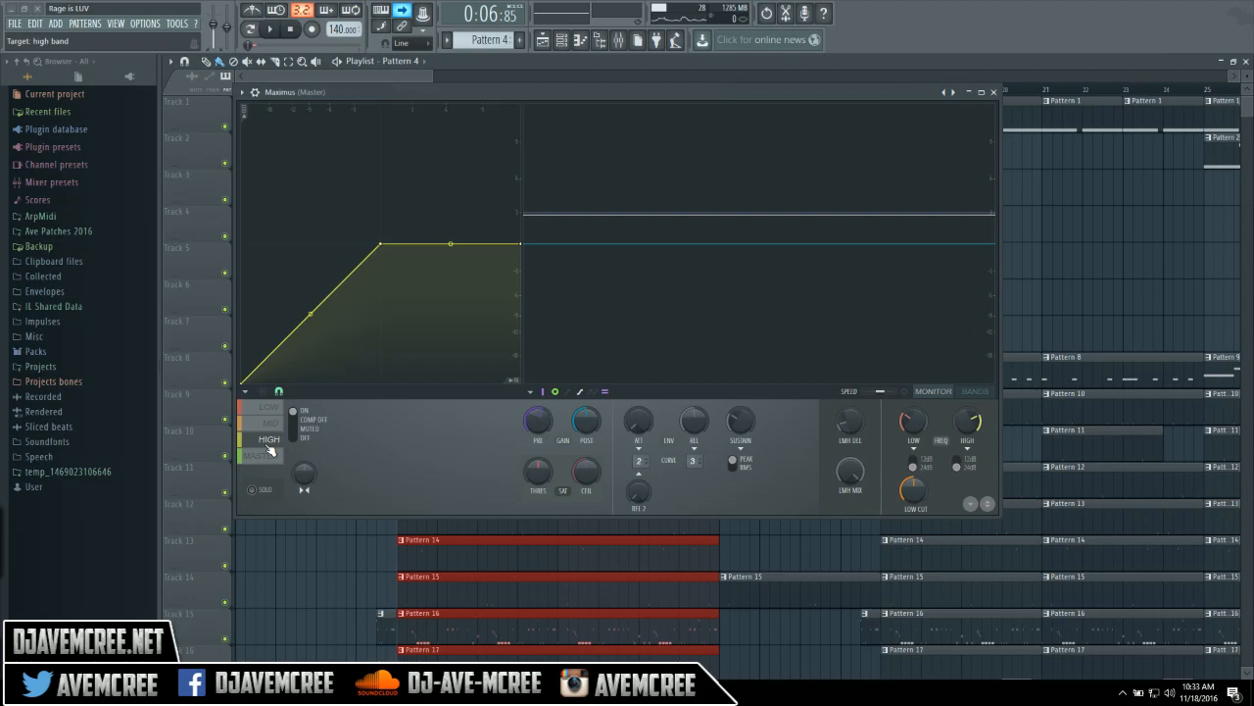
Step: Open the mixer, close the Maximus window and select the Arp track
click(619, 41)
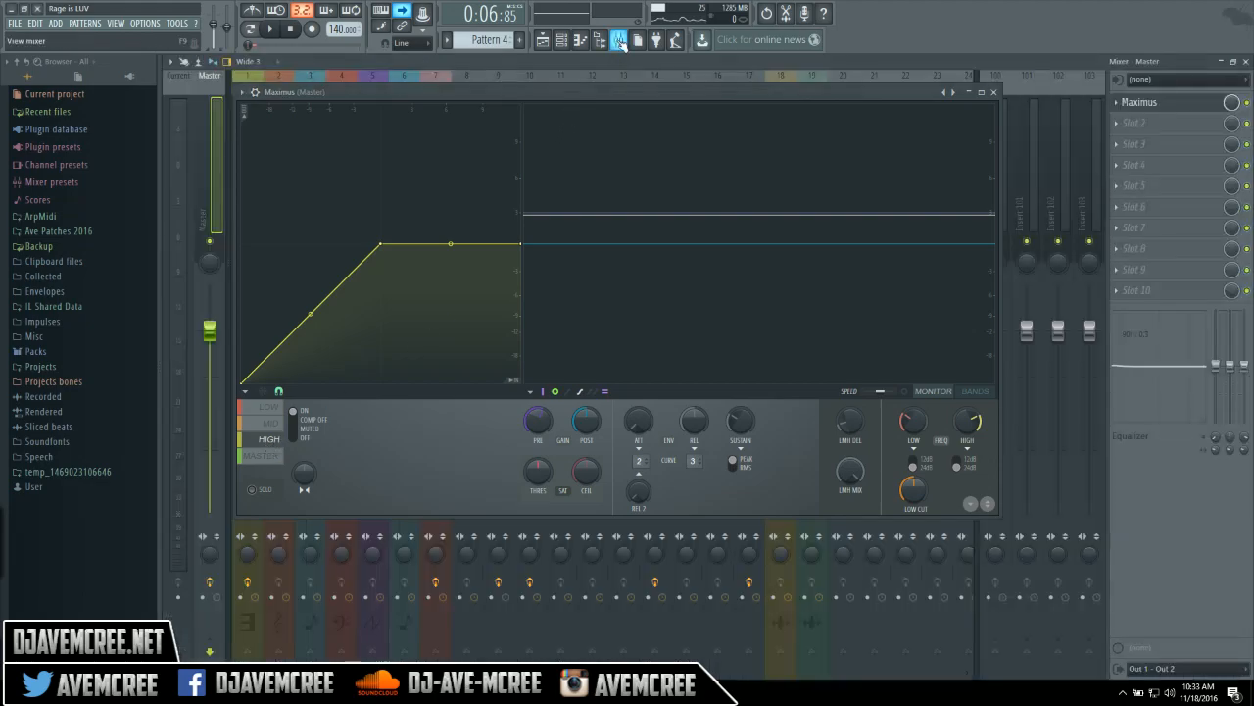
click(993, 91)
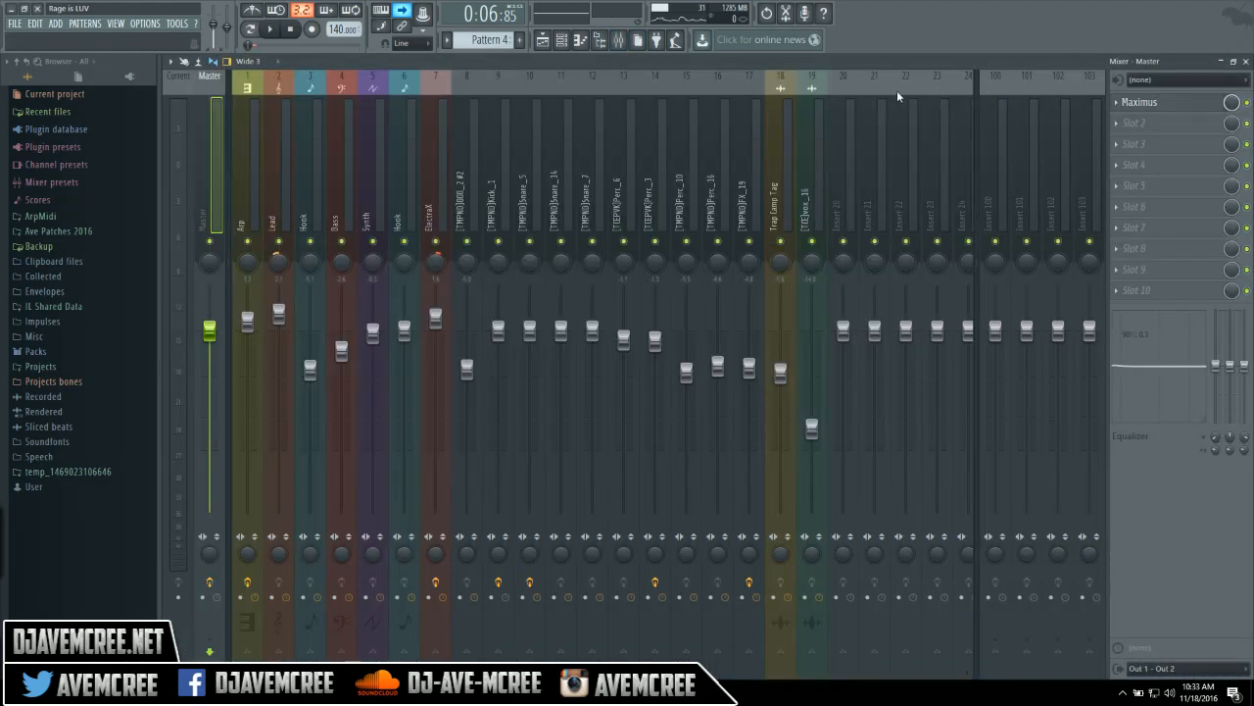
click(244, 186)
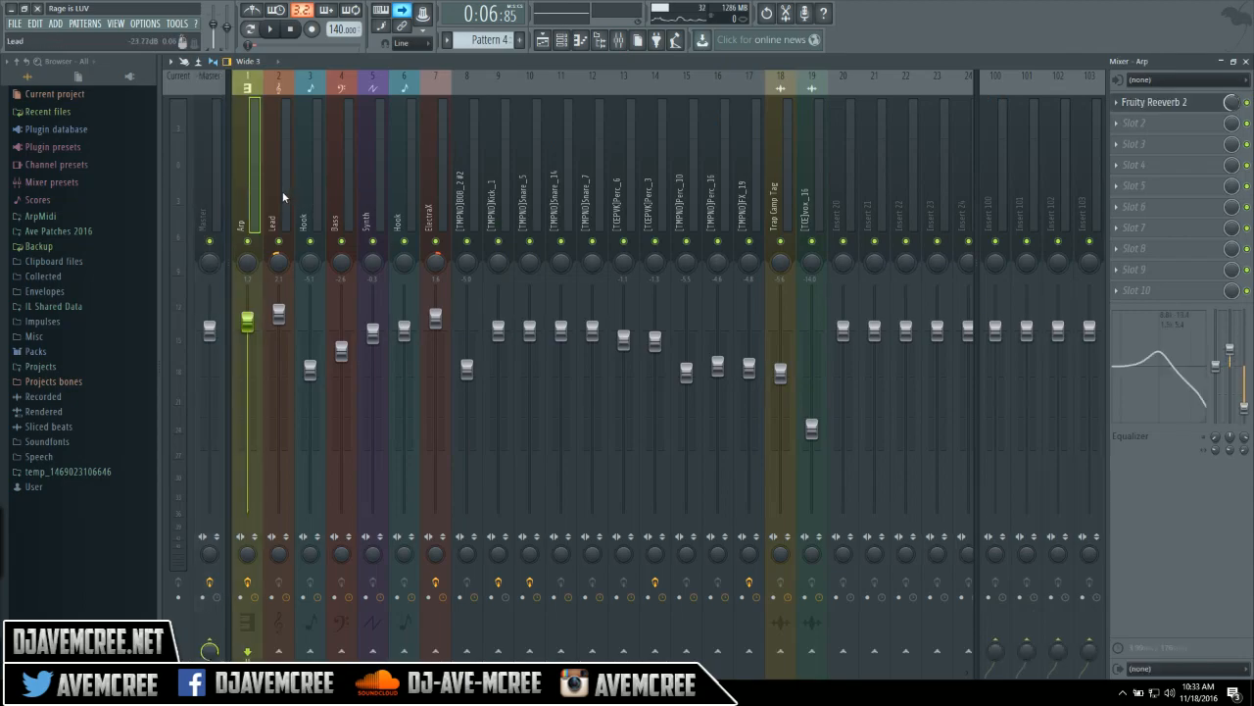
Step: Check the effect slots and EQ curves of the Snare_5, Snare_14, Lead and Arp mixer tracks
click(527, 193)
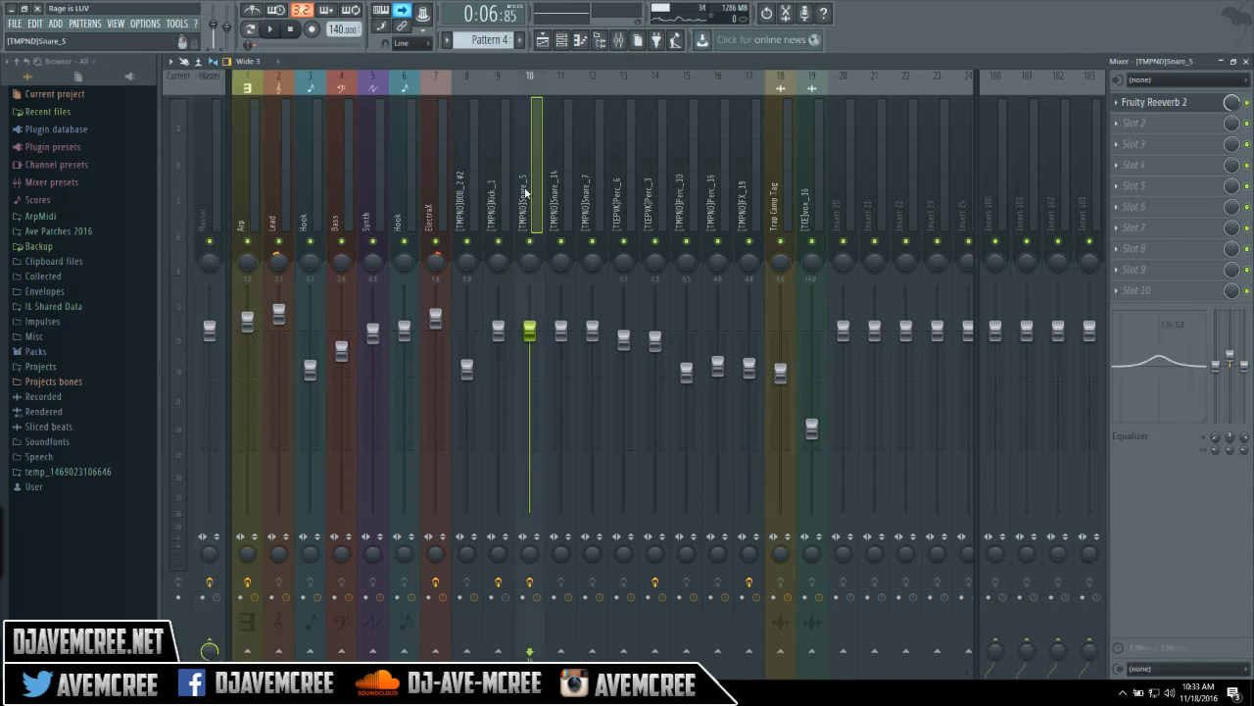
click(555, 196)
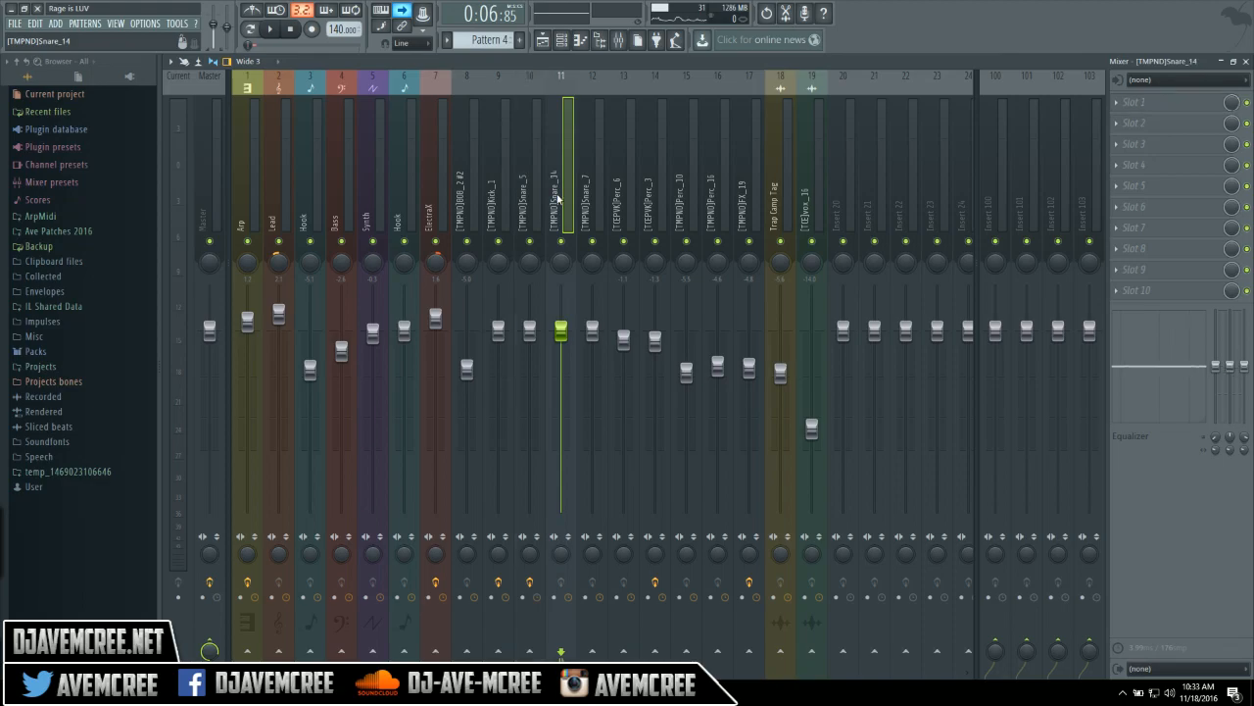
click(287, 199)
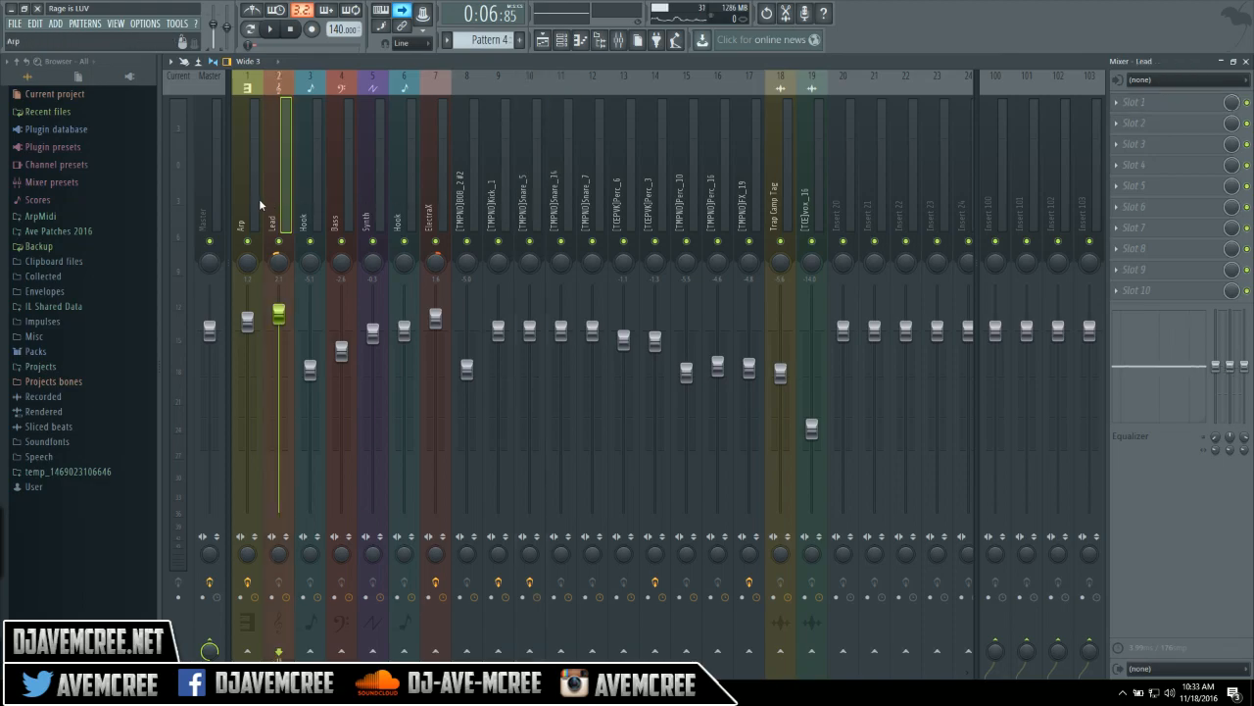
click(253, 203)
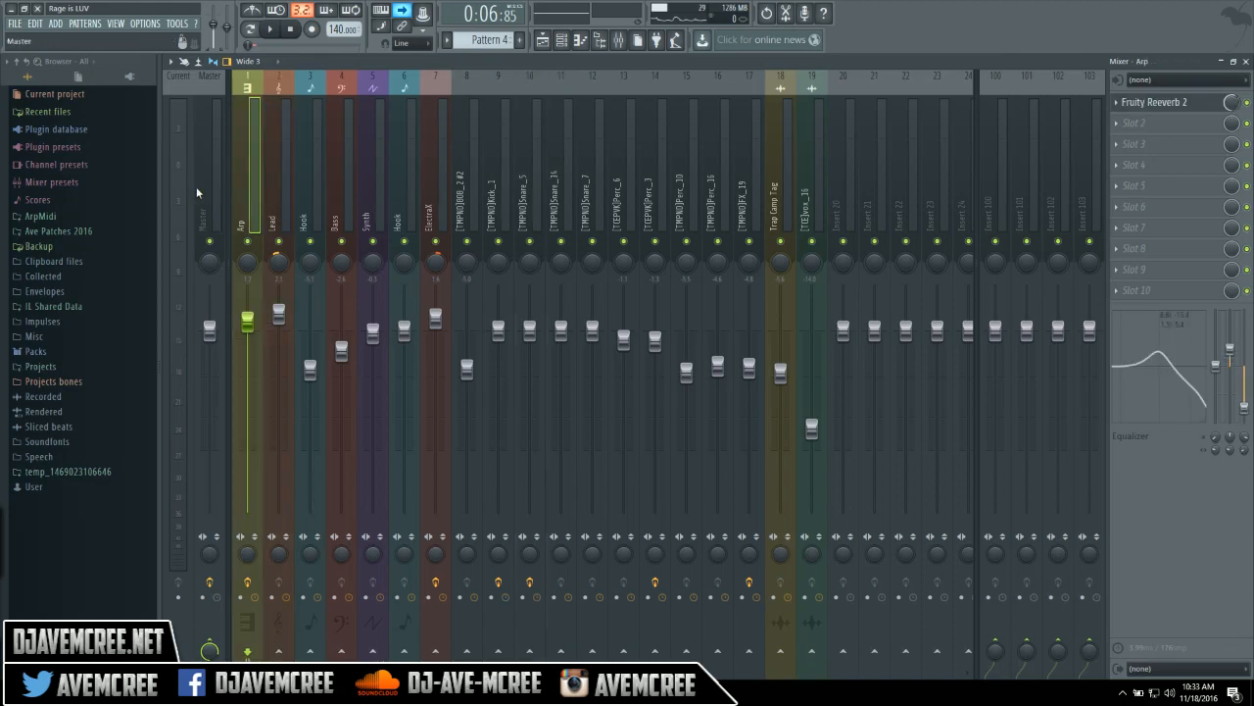
Step: Open Maximus on the master track and switch it to the bands display
click(206, 193)
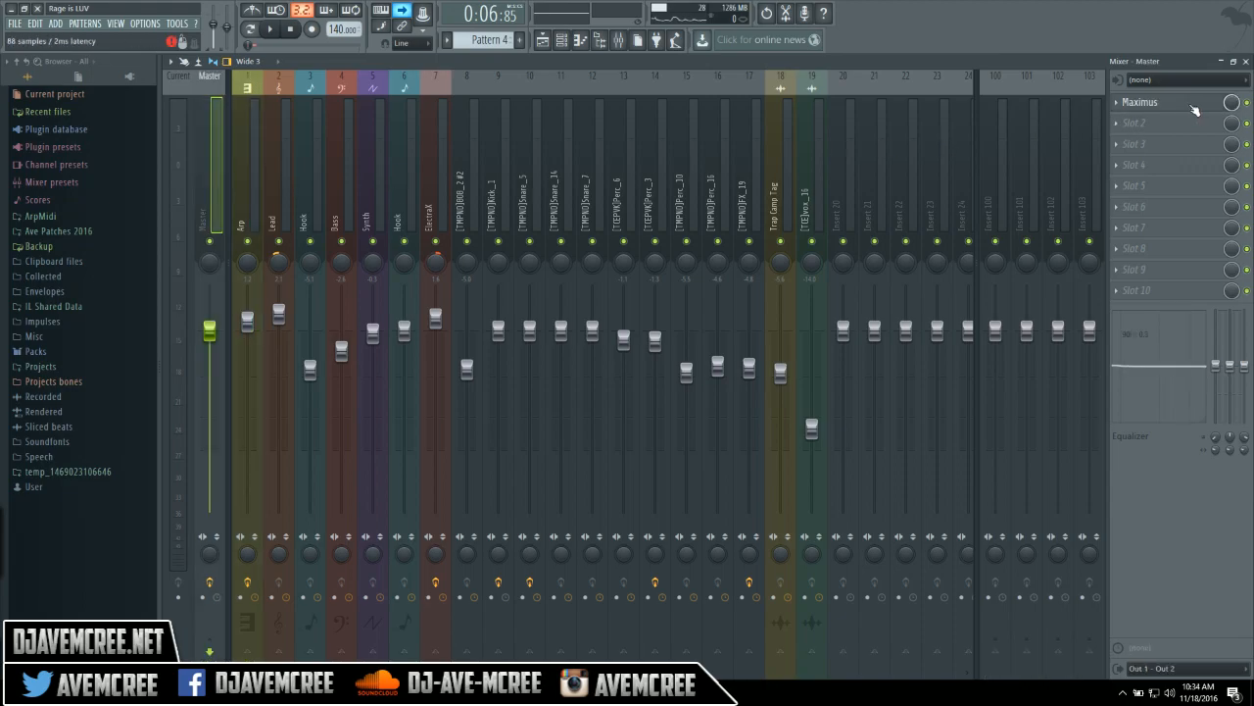
click(1195, 110)
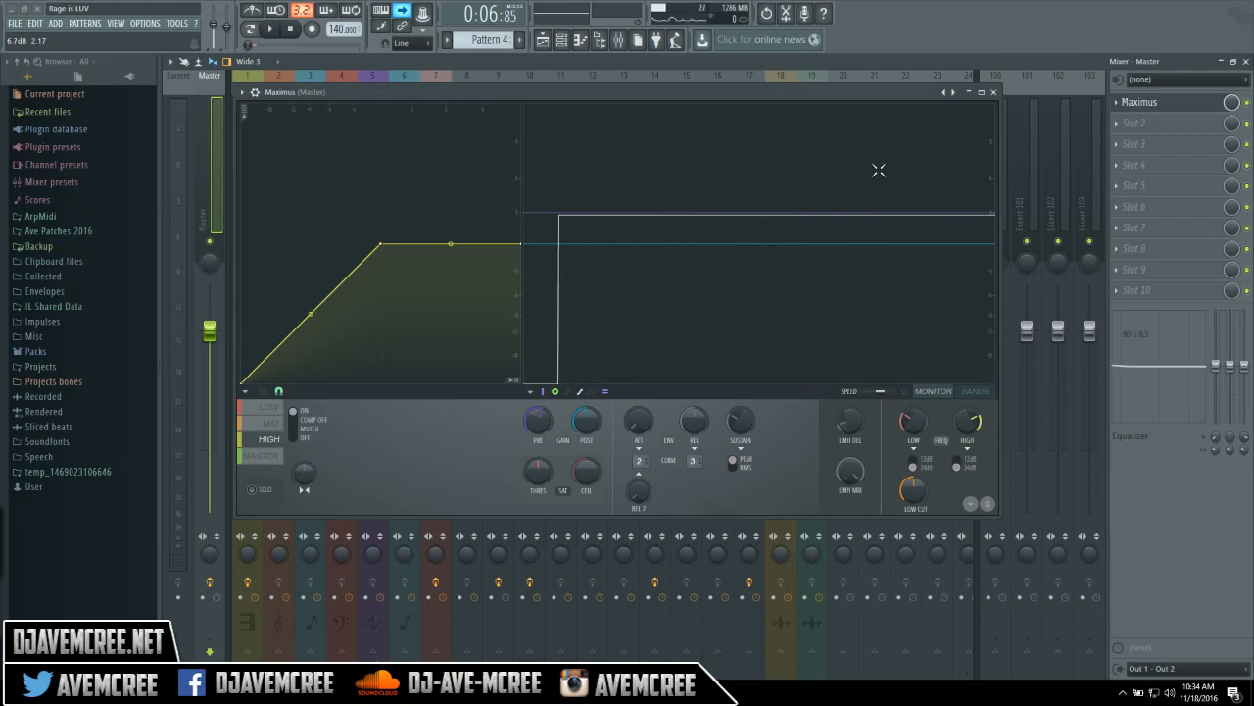
click(975, 391)
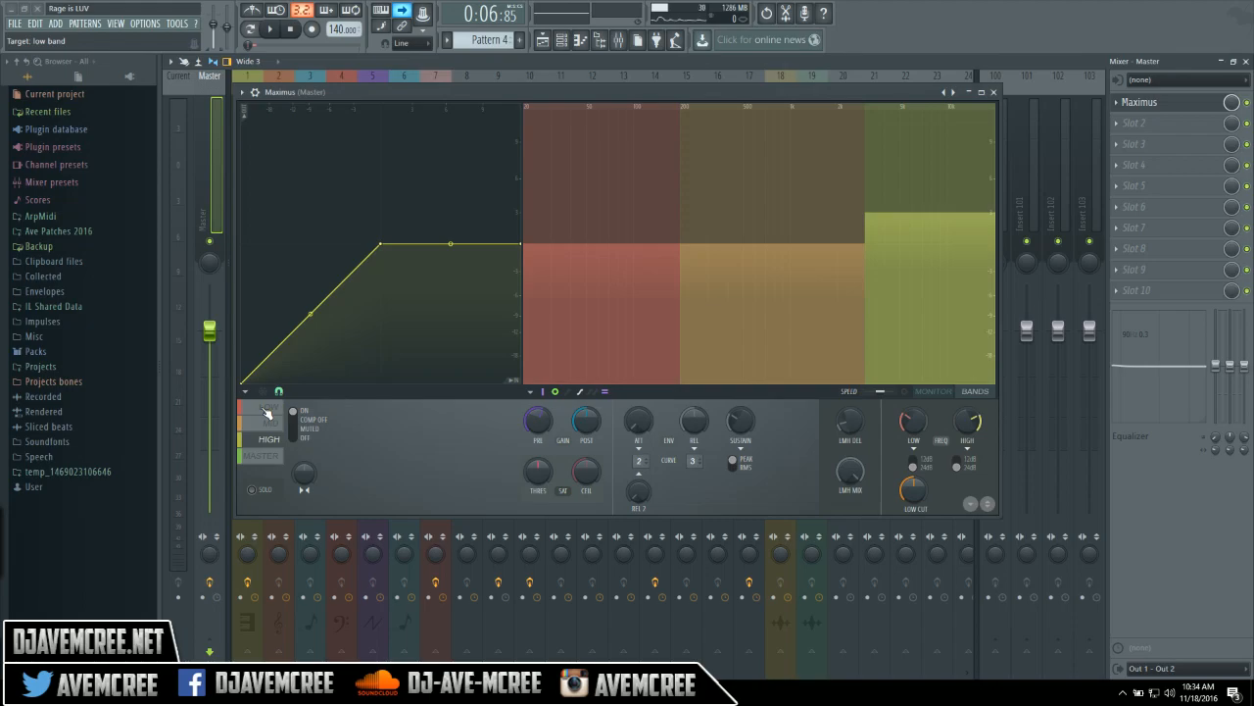
Step: Compare the compression curves of the low, mid, high and master bands
click(266, 415)
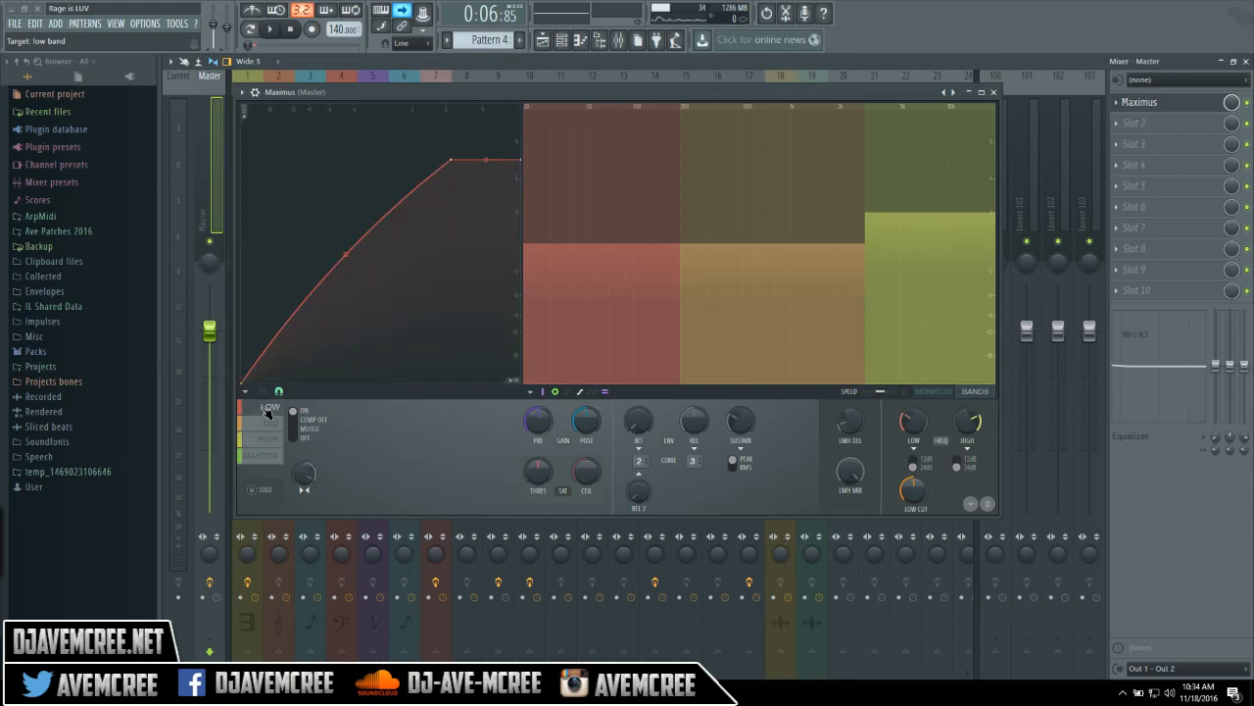
click(269, 425)
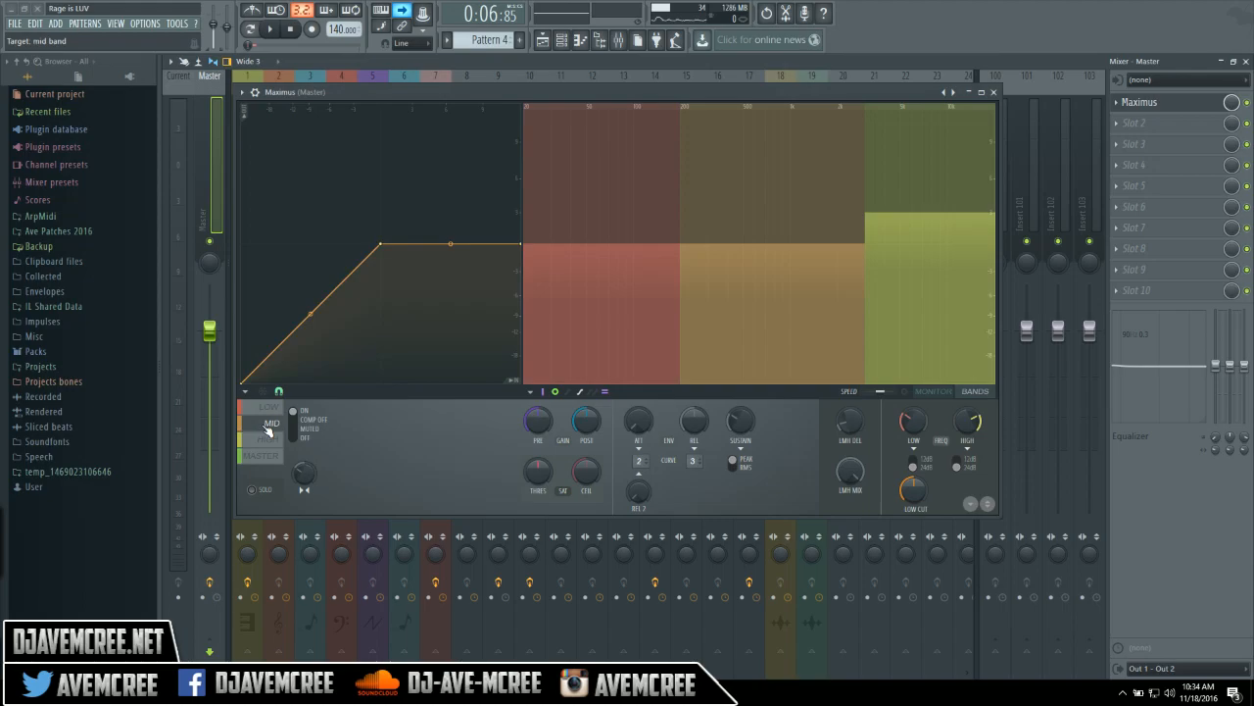
click(273, 441)
click(262, 456)
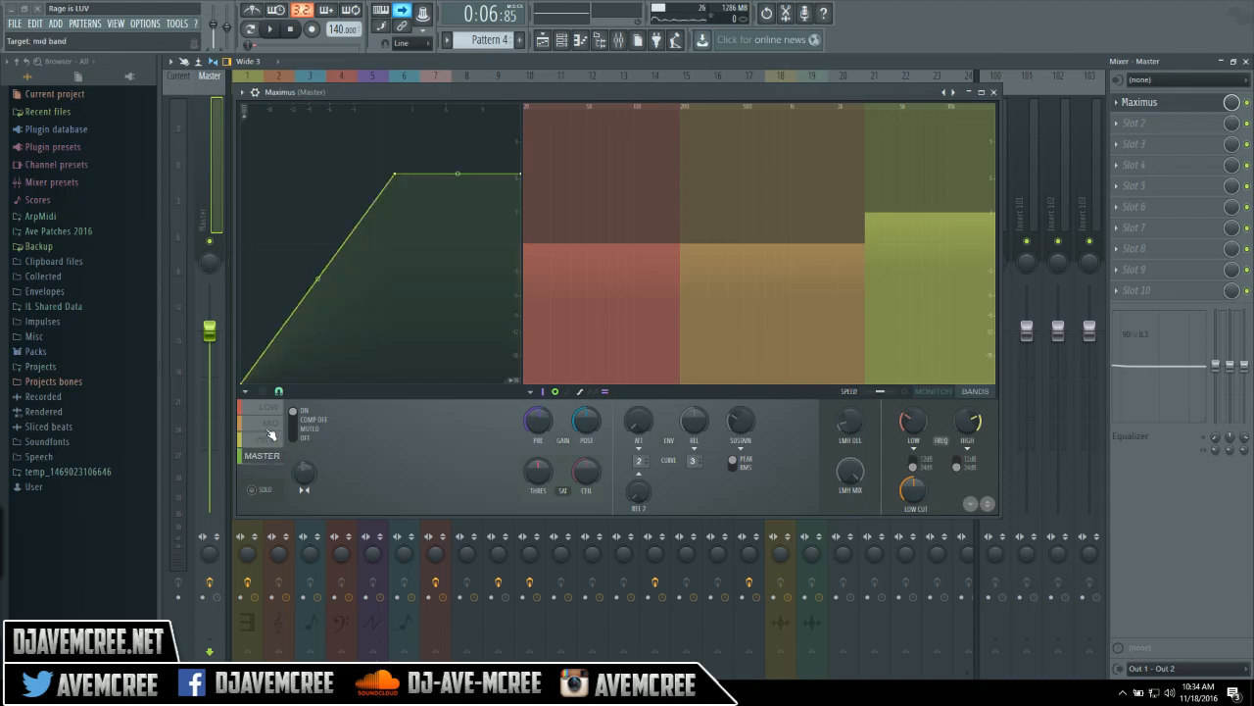
click(270, 408)
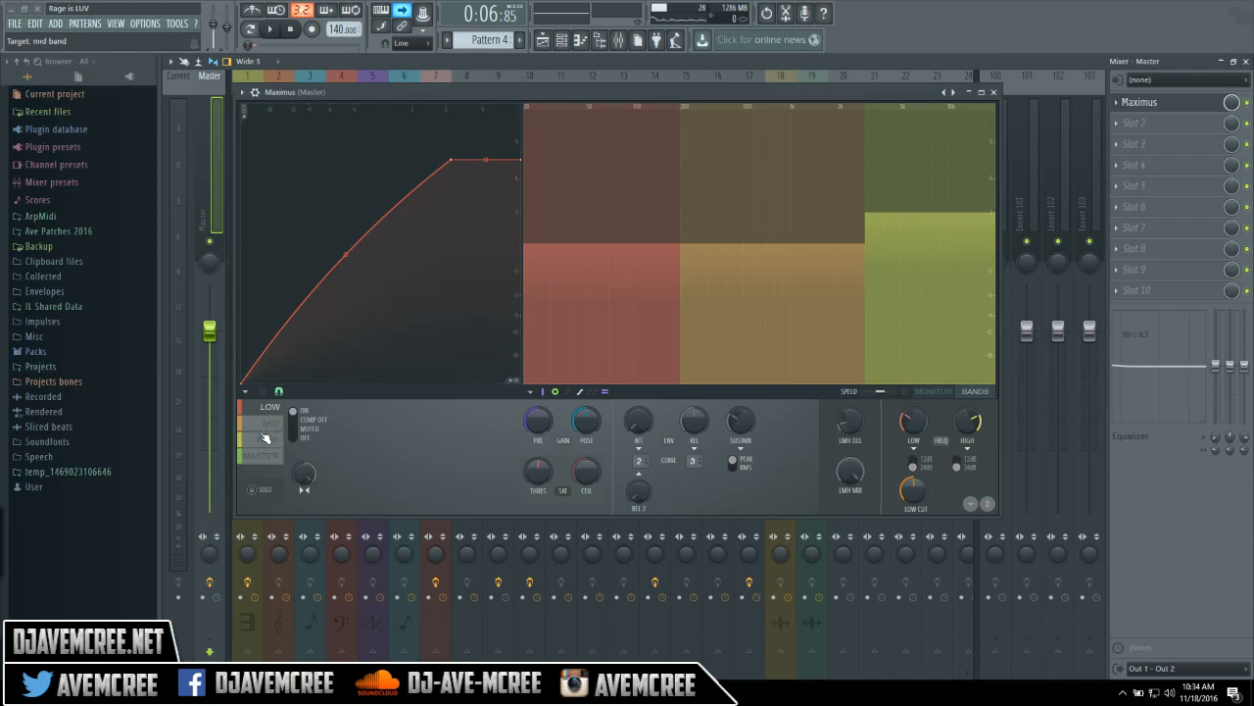
click(264, 431)
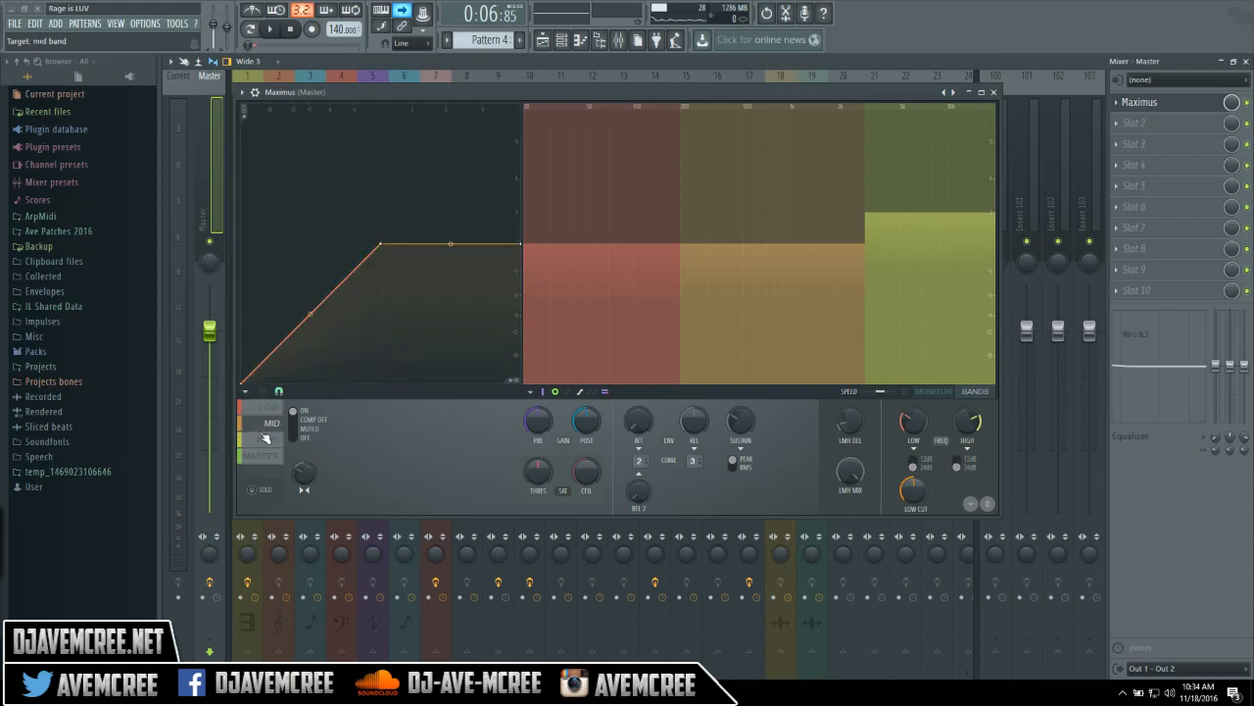
click(267, 440)
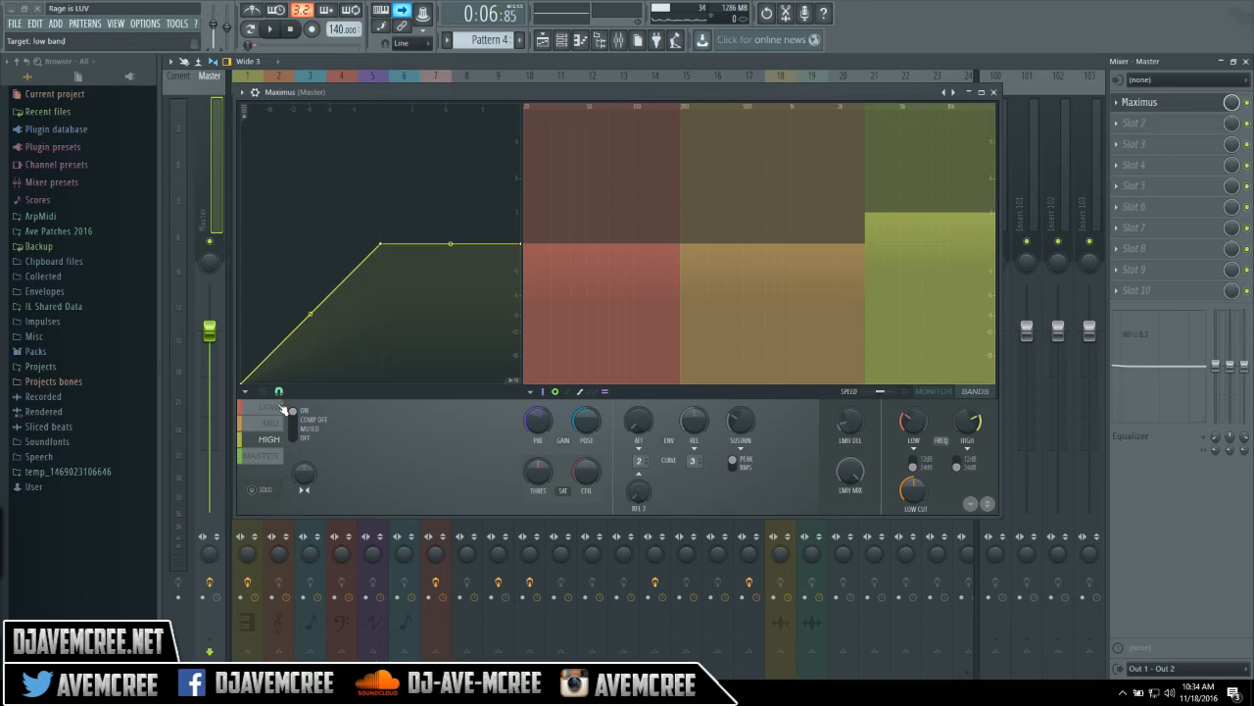
Step: Raise the low band's saturation threshold and play the song with that band soloed in the monitor display
click(274, 408)
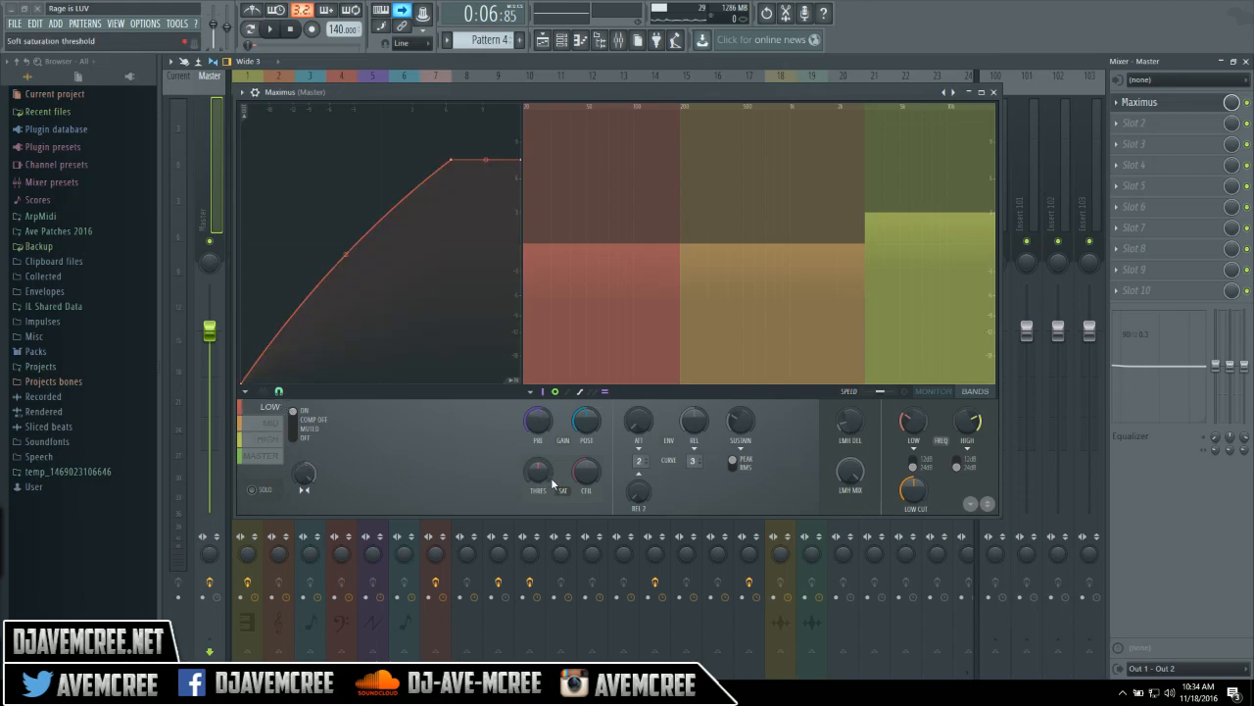
drag(538, 470, 538, 456)
click(929, 393)
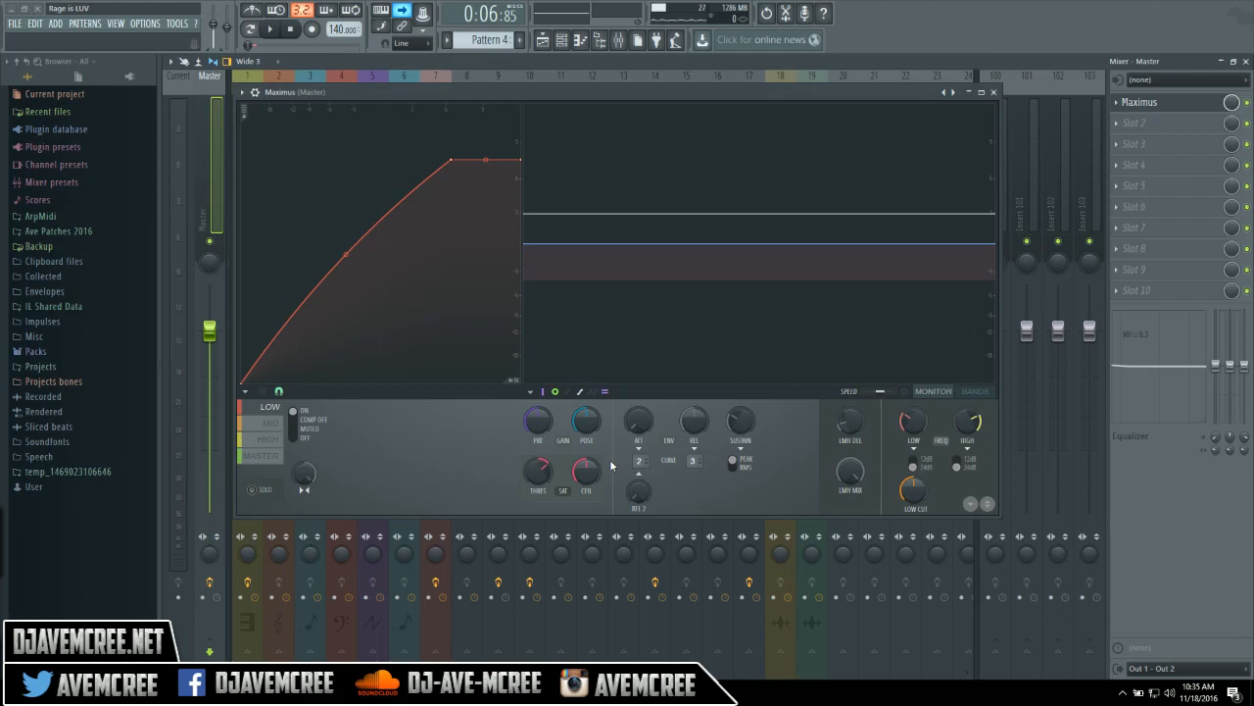
click(253, 490)
key(space)
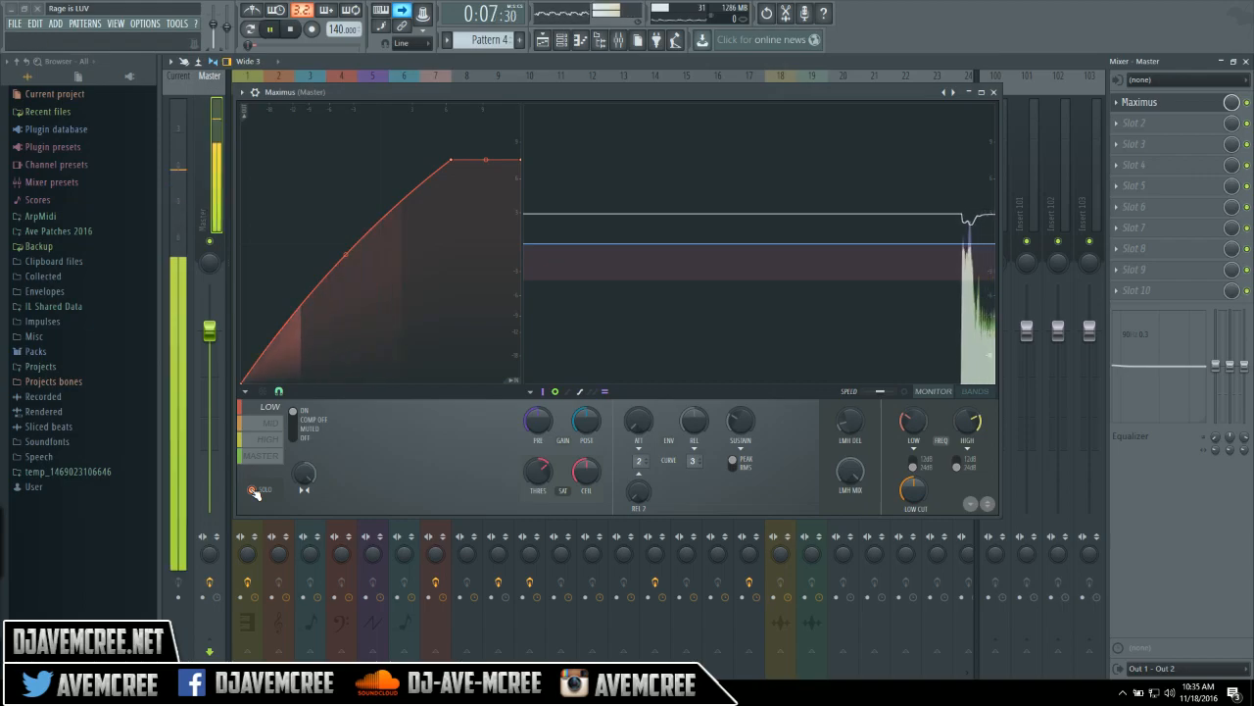
Step: Reset the low band's saturation threshold, then raise it strongly during playback
right_click(540, 475)
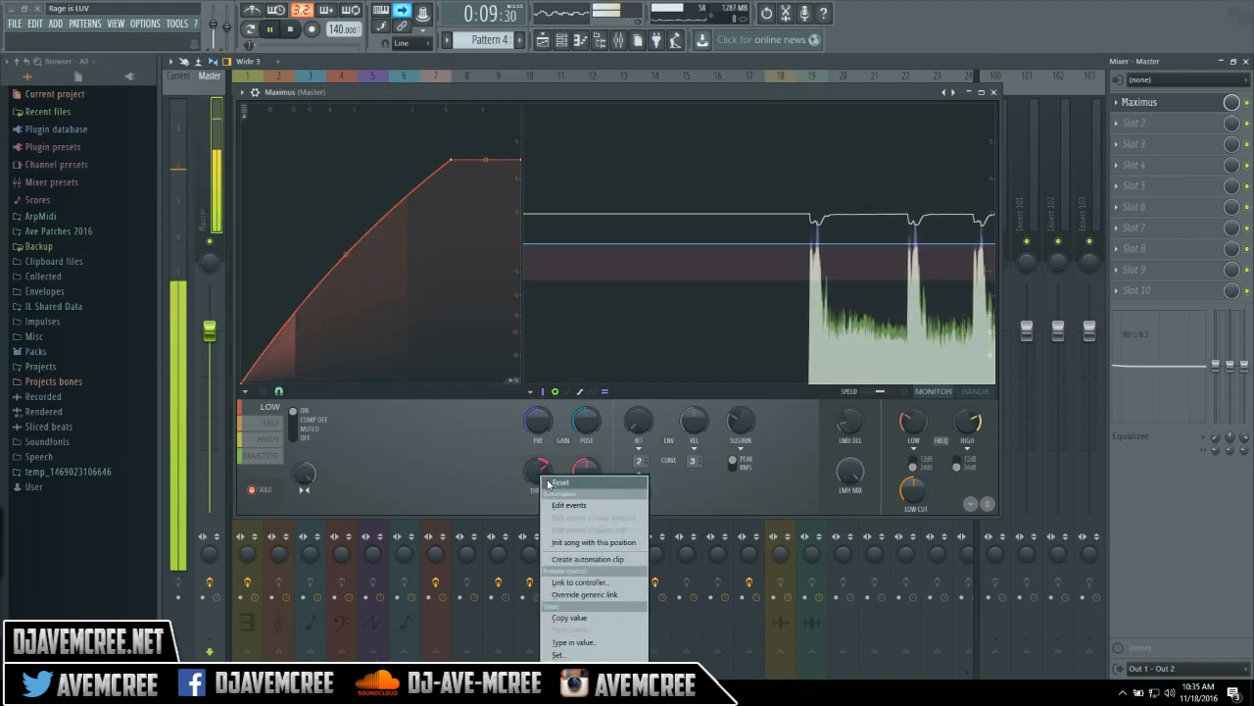
click(554, 482)
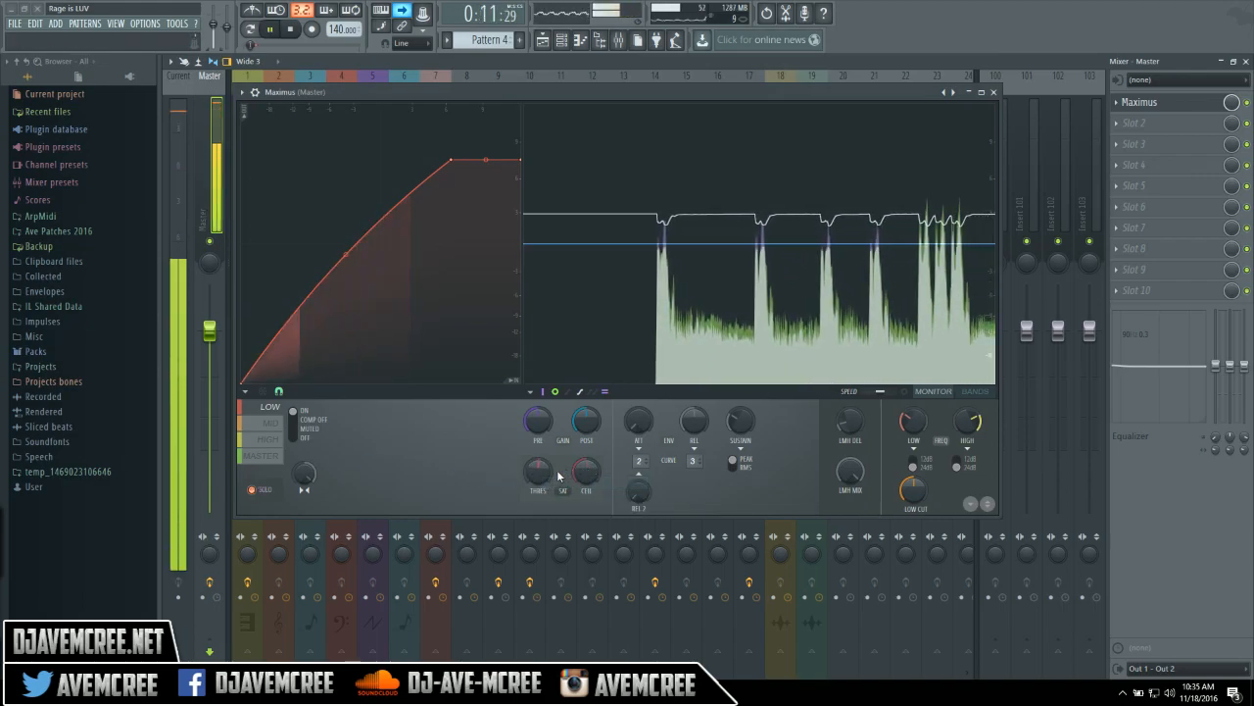
drag(541, 474, 541, 416)
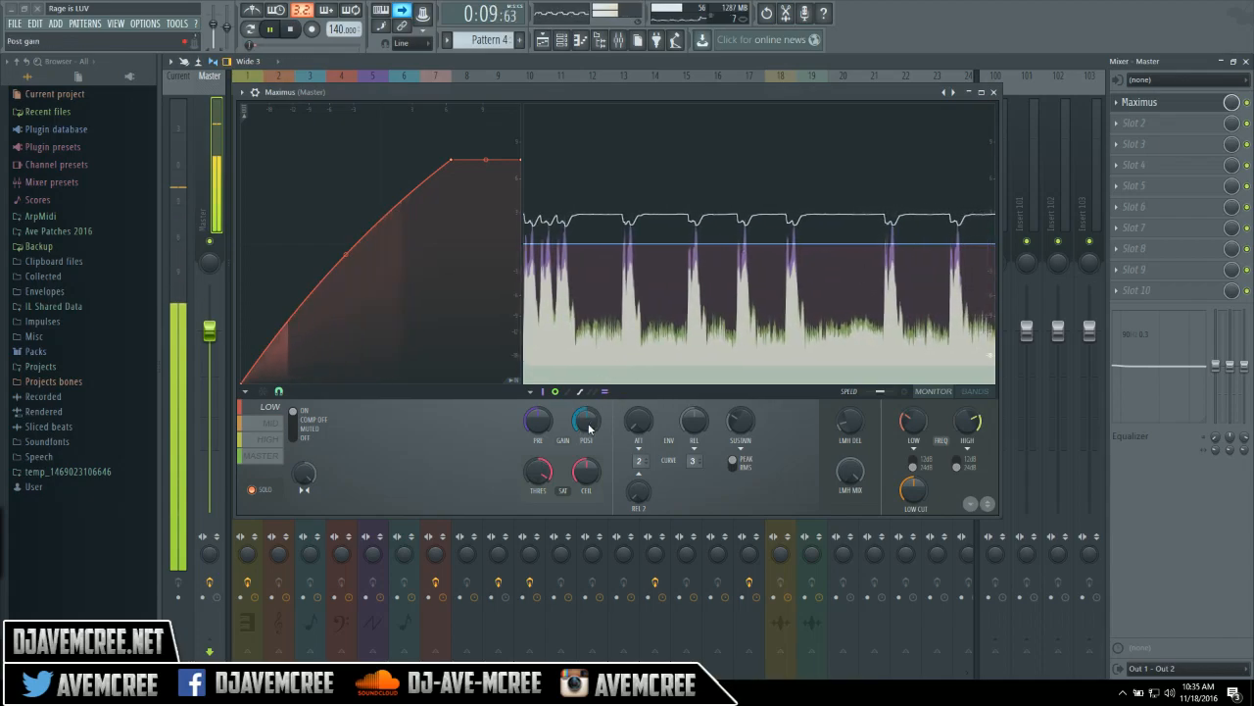
Step: Raise the low band's saturation ceiling and try the threshold in saturation modes B and A, finishing in mode B
drag(591, 473, 591, 415)
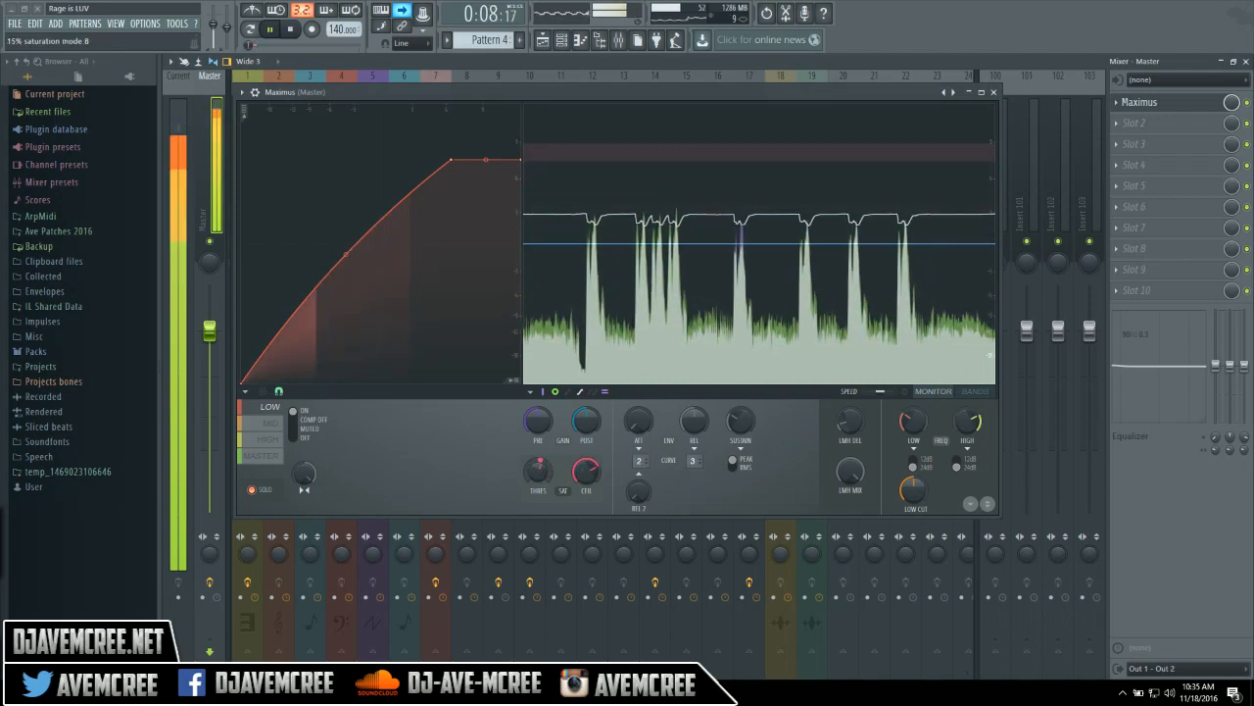
drag(538, 472, 538, 524)
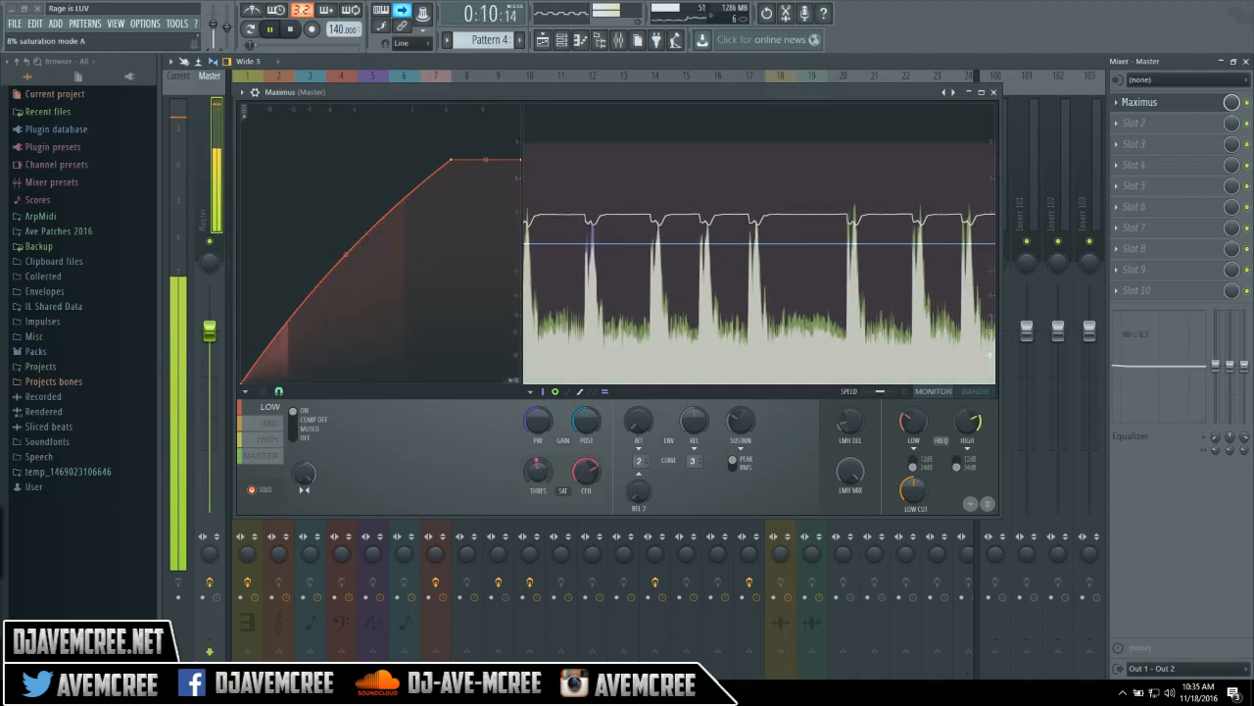
drag(538, 471, 538, 411)
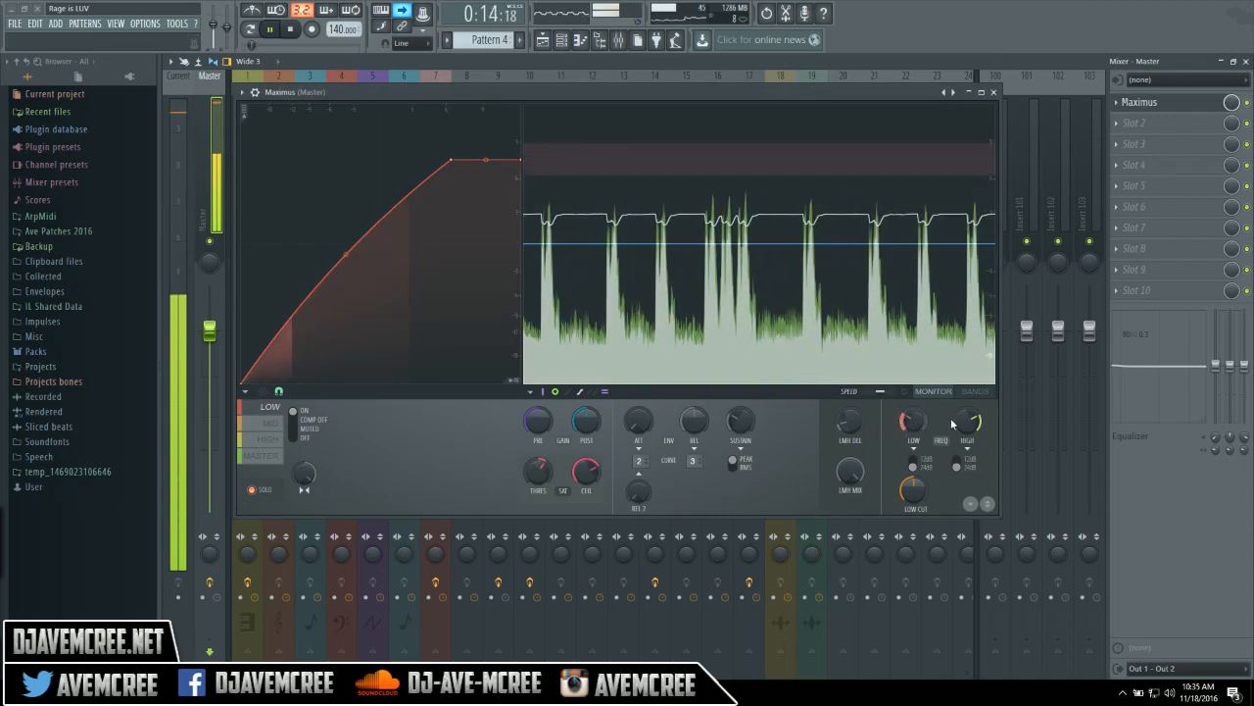
Step: Show the bands display with its spectrum, lower the low-mid crossover and raise the low band to about 3 dB
click(975, 392)
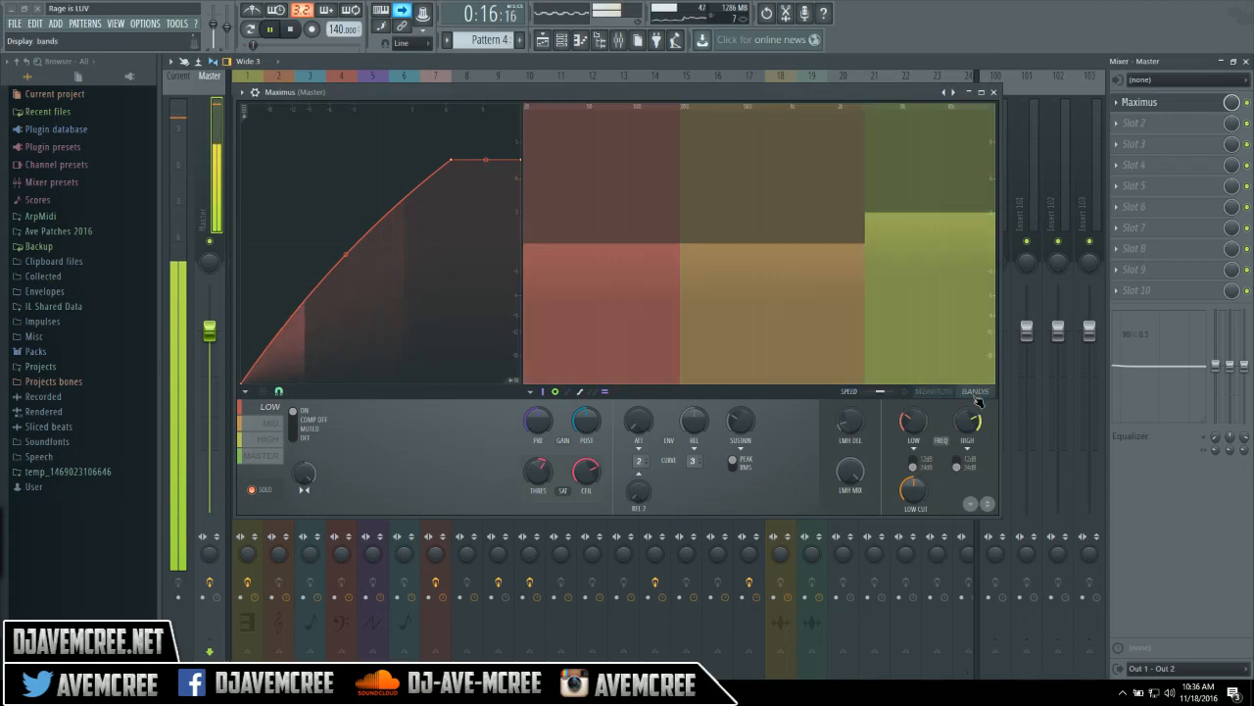
click(905, 392)
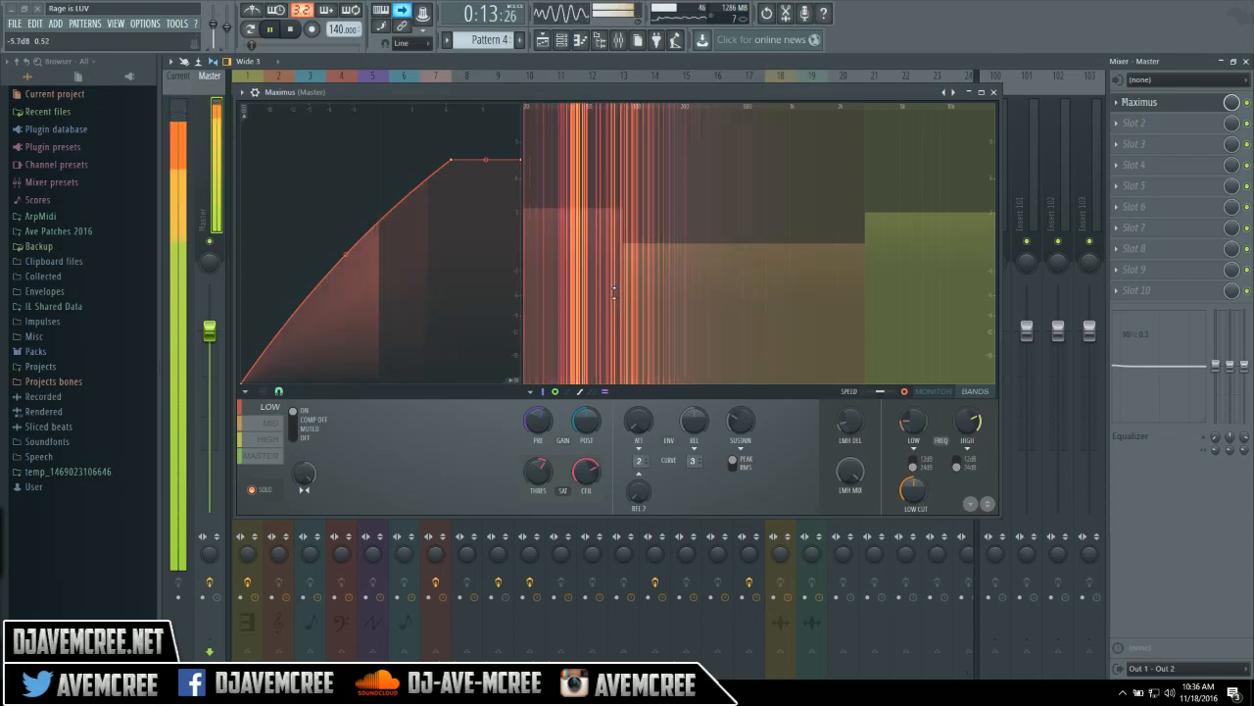
Step: Audition the soloed mid, high and low bands and raise the mid-high crossover to about 3.8 kHz
click(274, 426)
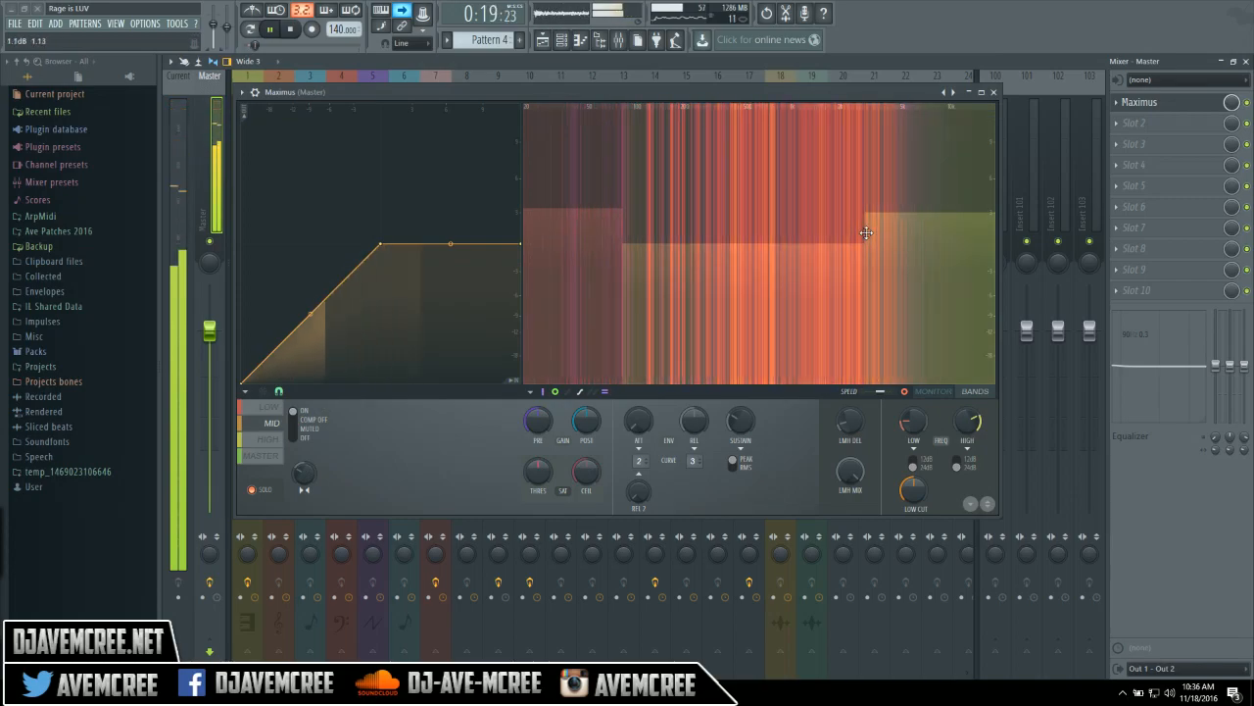
drag(866, 232, 872, 232)
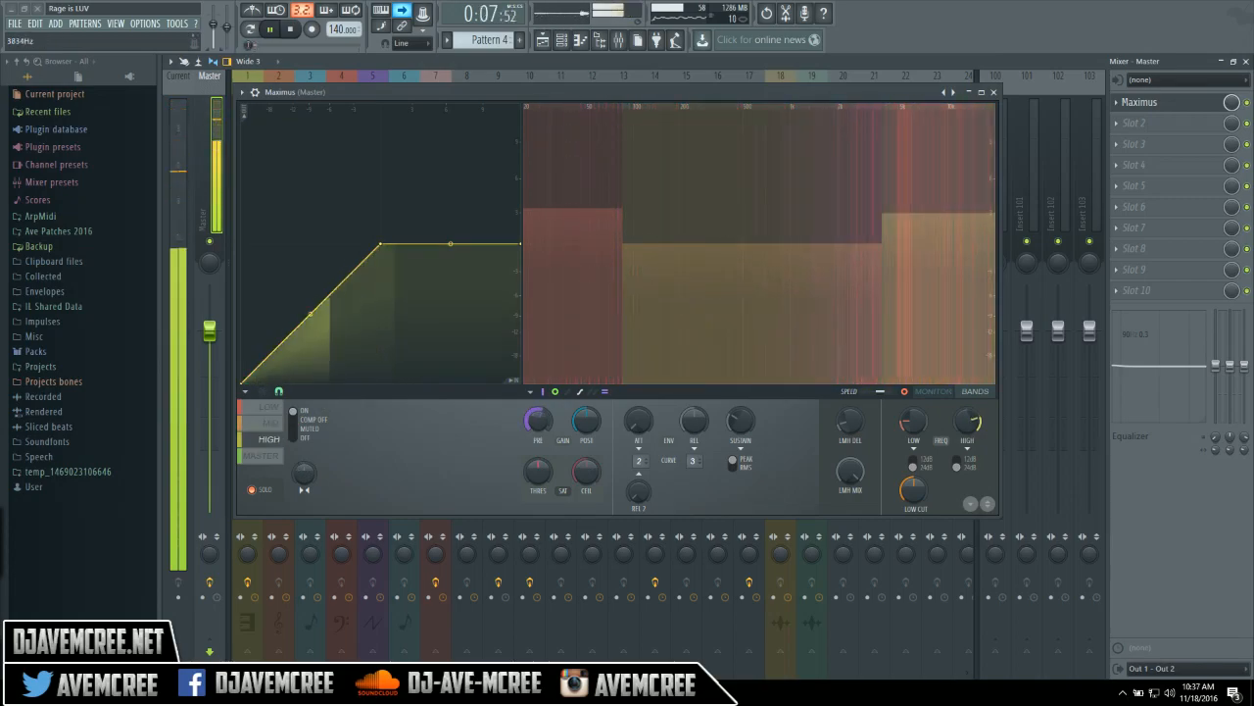
click(275, 403)
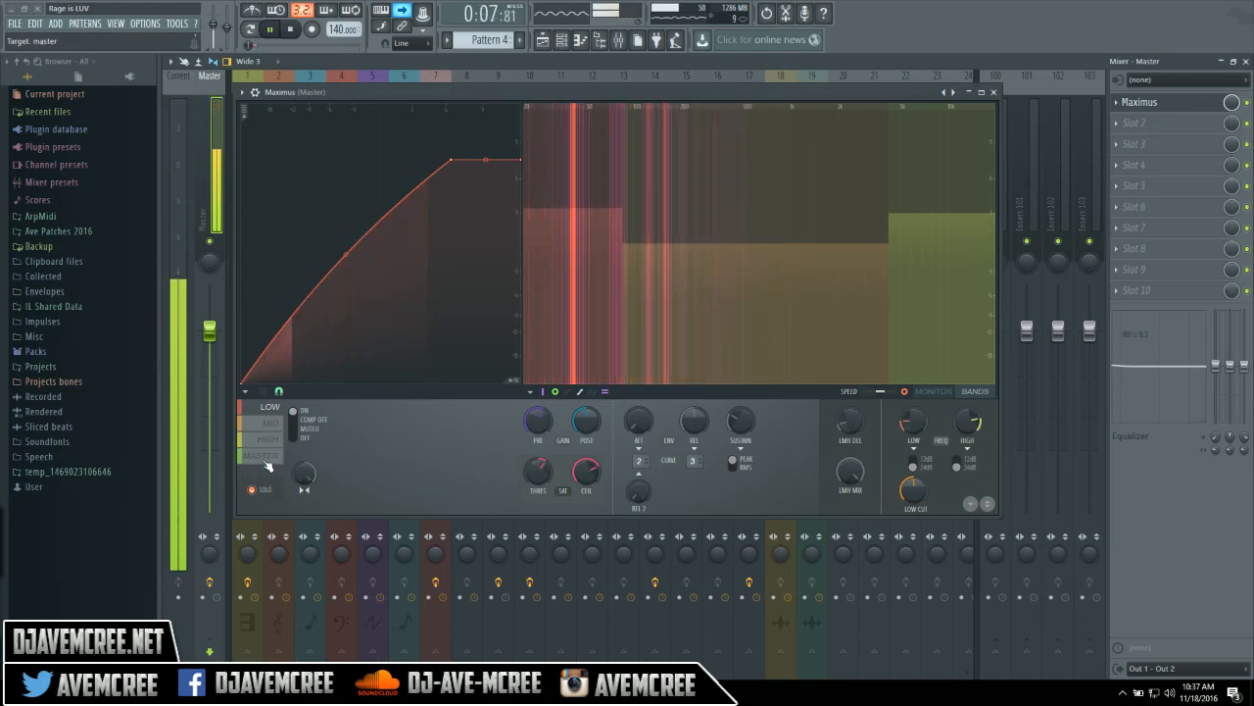
Step: Move the low-mid crossover up to about 200 Hz with solo off and raise the low band's level slightly
click(264, 458)
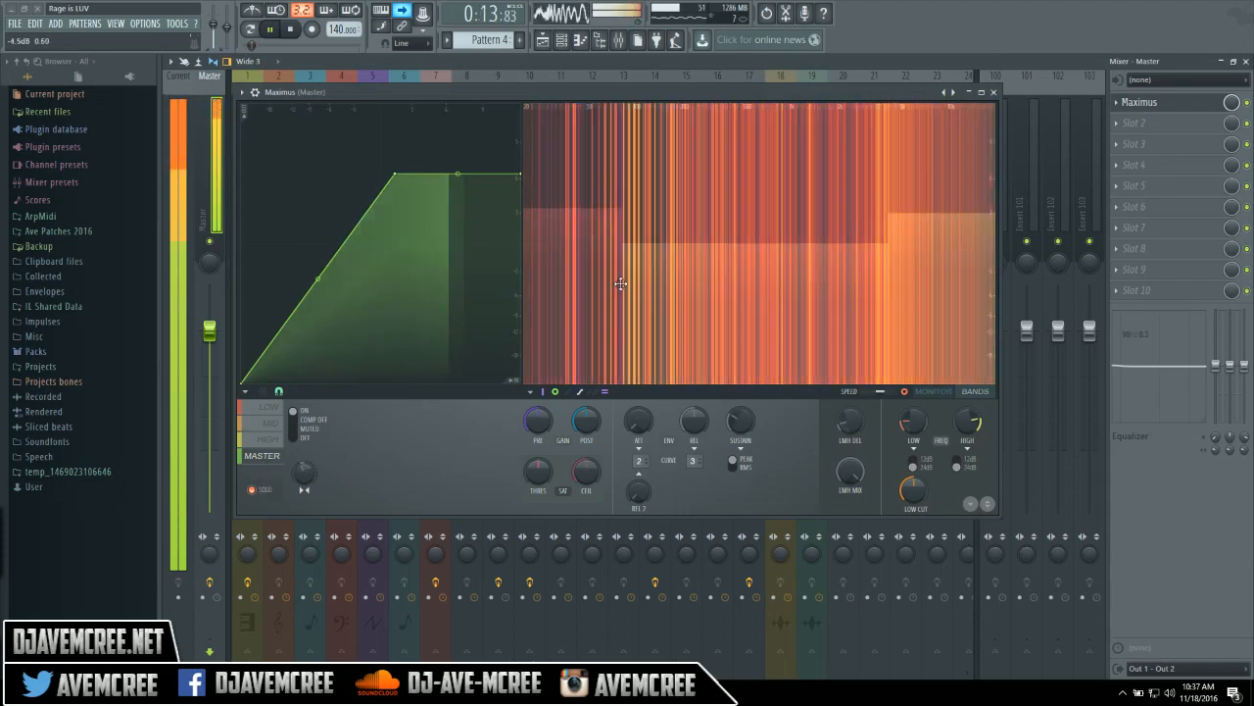
drag(624, 257, 692, 258)
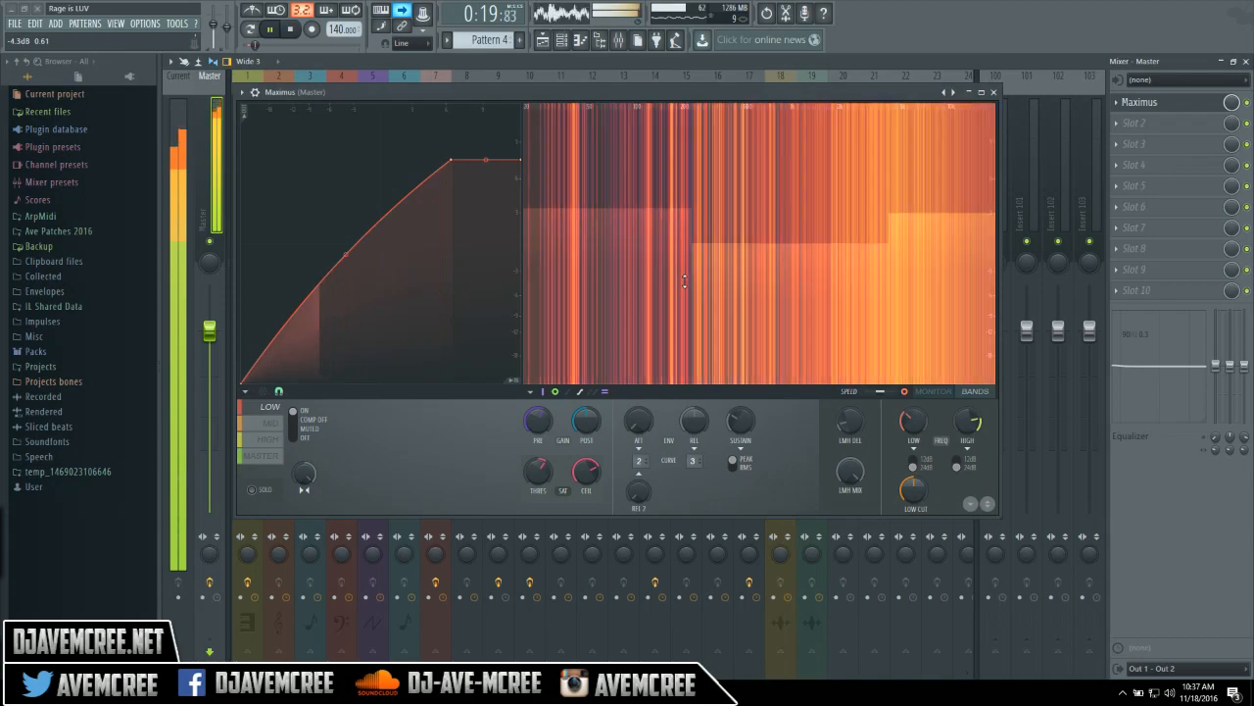
mouse_move(693, 278)
mouse_down()
mouse_move(655, 278)
mouse_move(692, 278)
mouse_up()
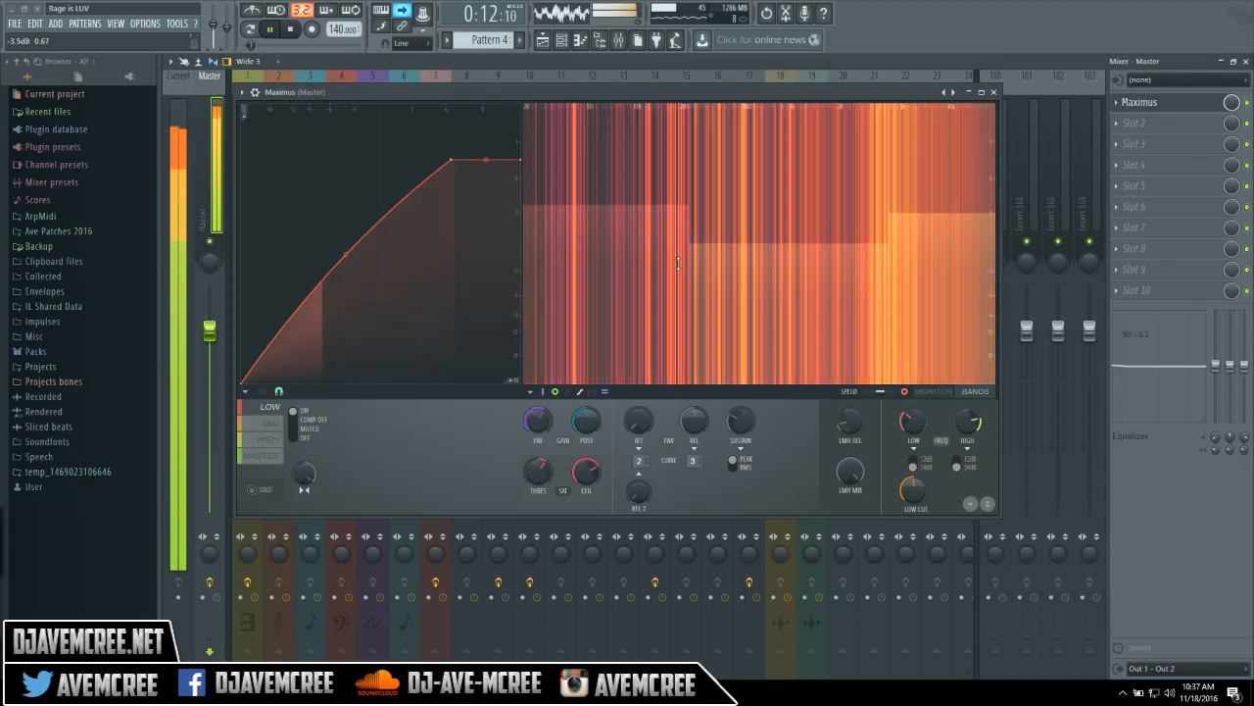
Step: Lower the high band's level to about 1 dB and stop playback
click(911, 219)
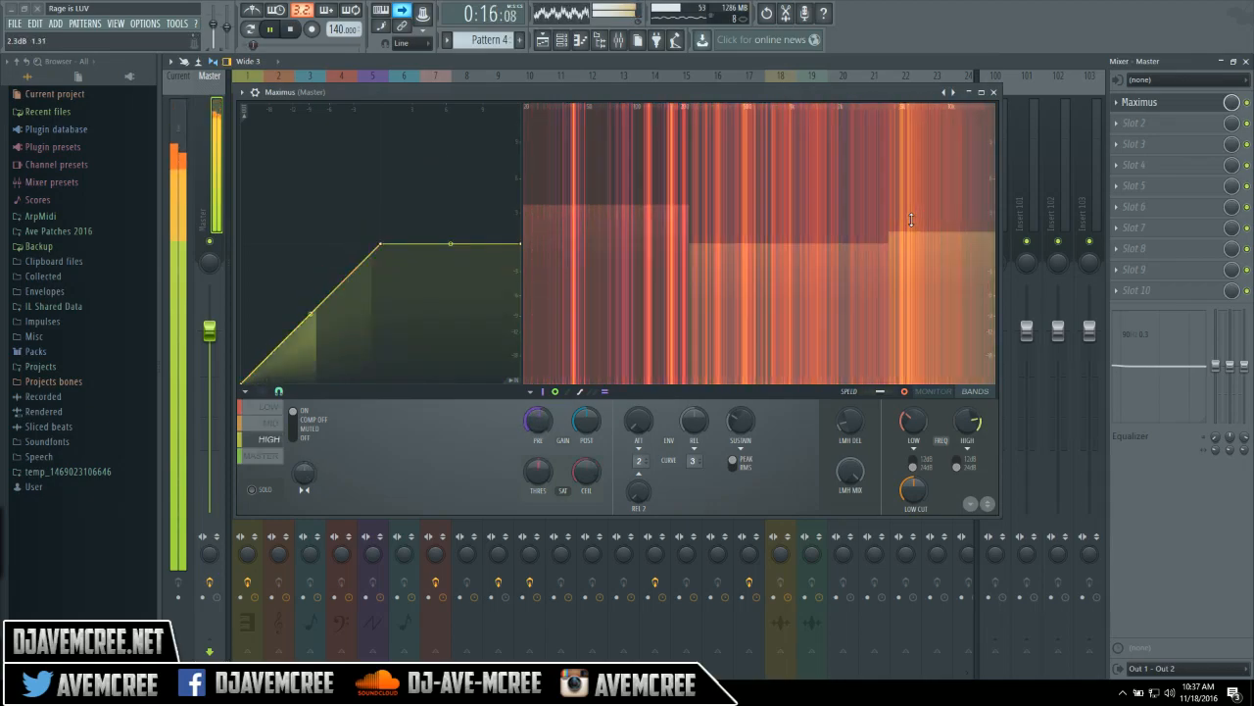
key(space)
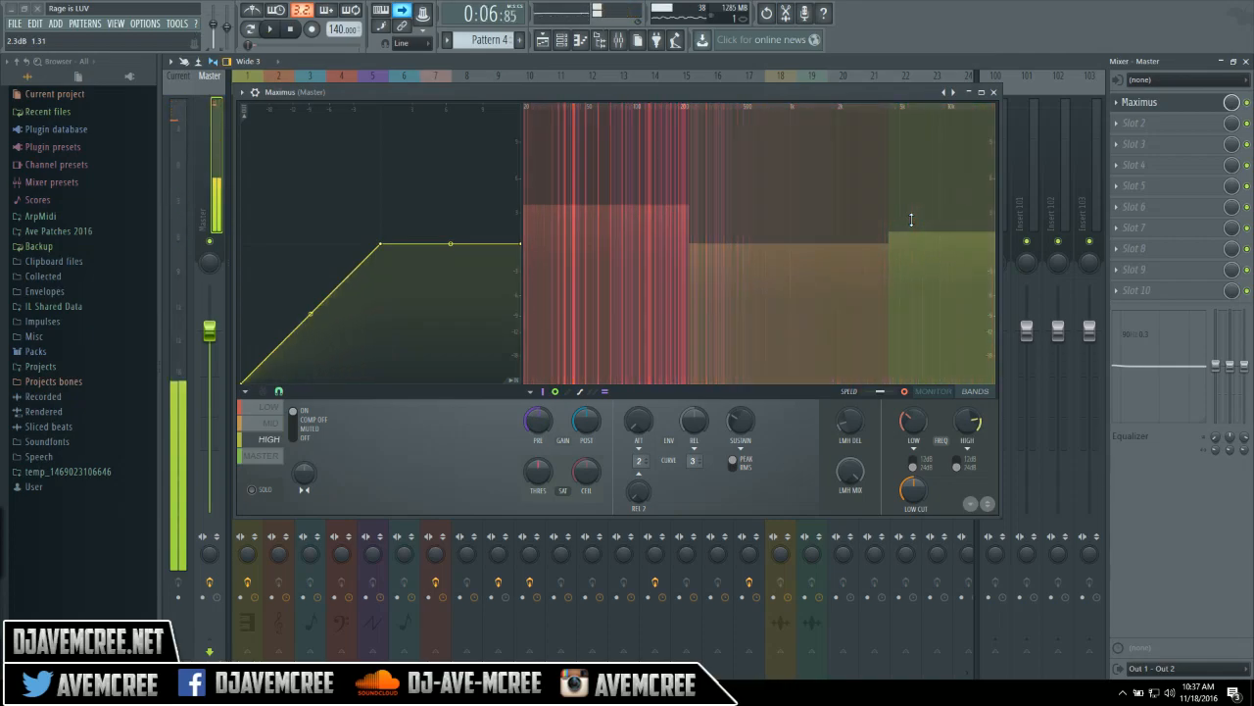